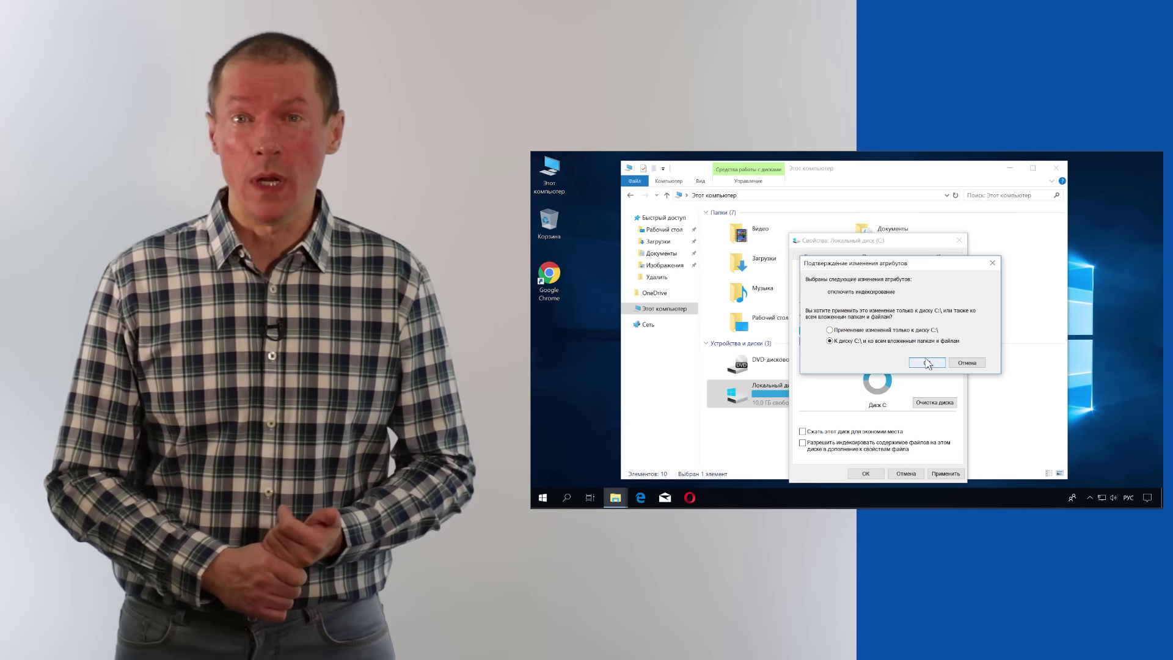
Confirm disabling content indexing for drive C: and all its subfolders and files
{"action": "left_click", "coordinate": [926, 363]}
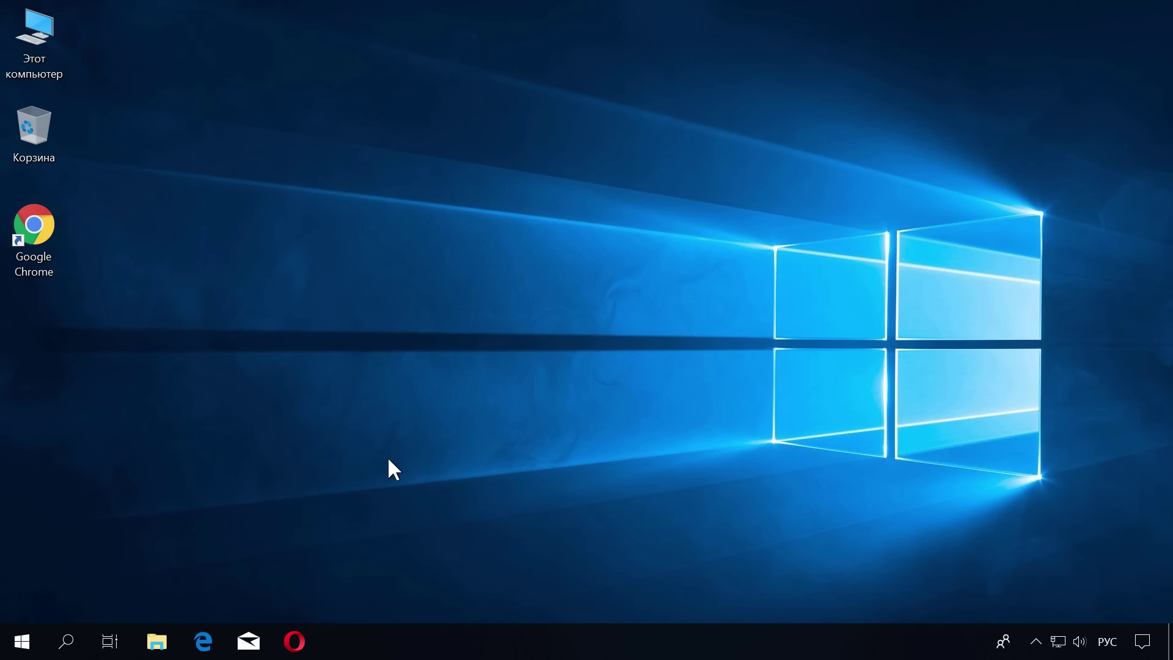
Open the additional power settings from the Windows system settings for power and sleep mode (Питание и спящий режим)
{"action": "left_click", "coordinate": [21, 640]}
{"action": "left_click", "coordinate": [25, 572]}
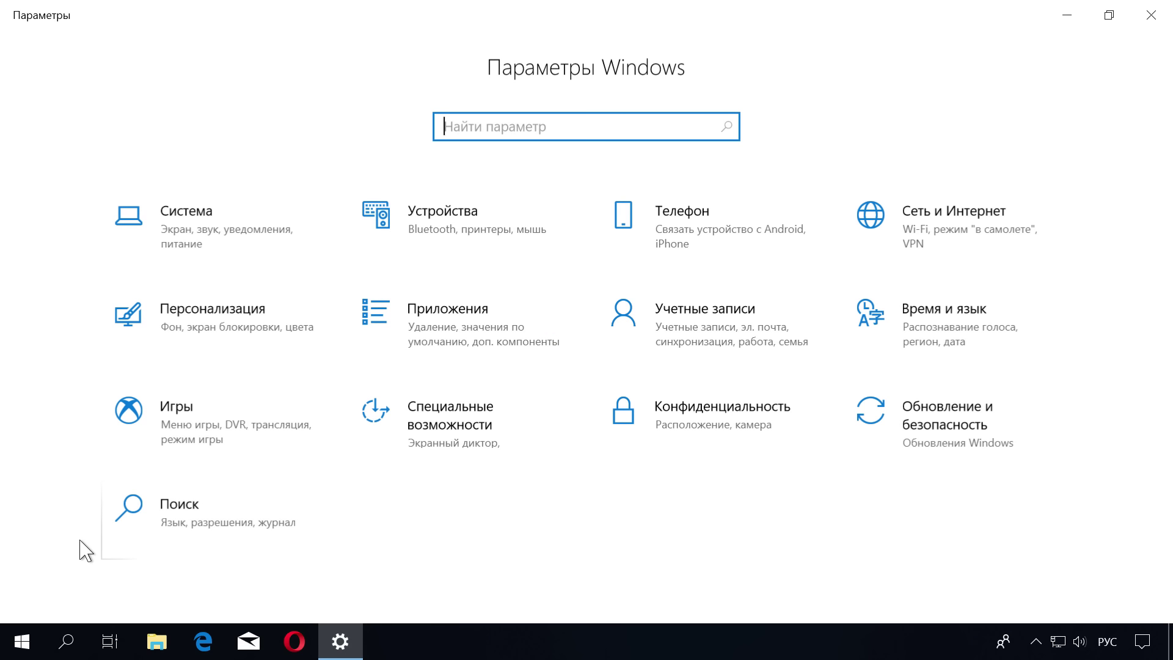
{"action": "left_click", "coordinate": [194, 248]}
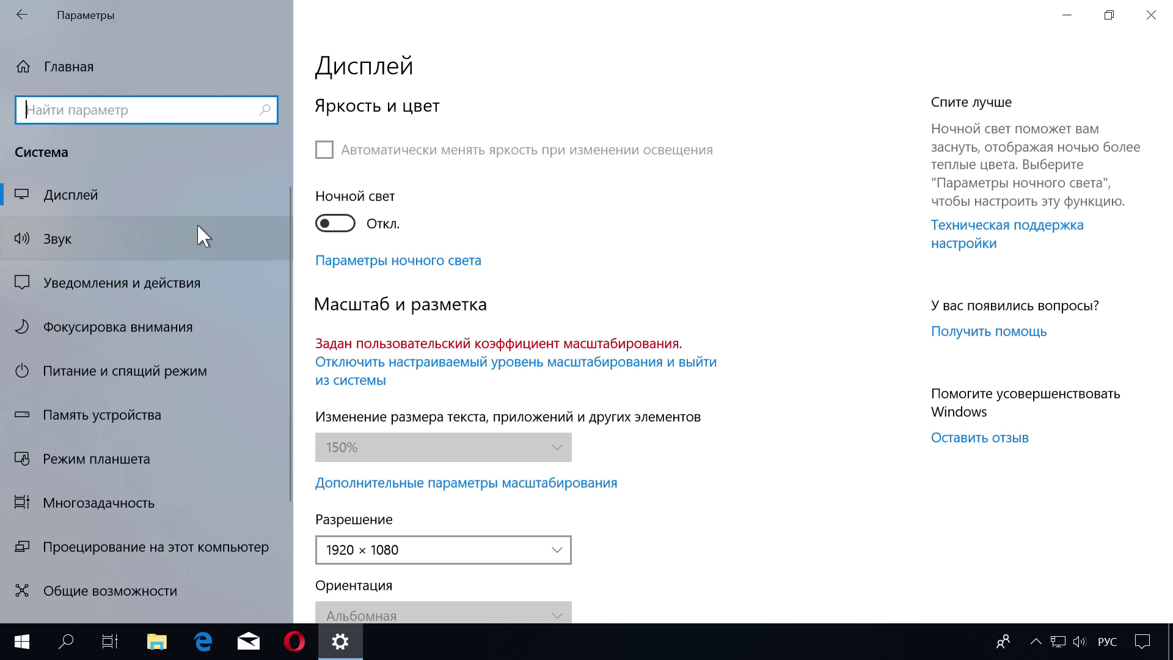
{"action": "left_click", "coordinate": [200, 370]}
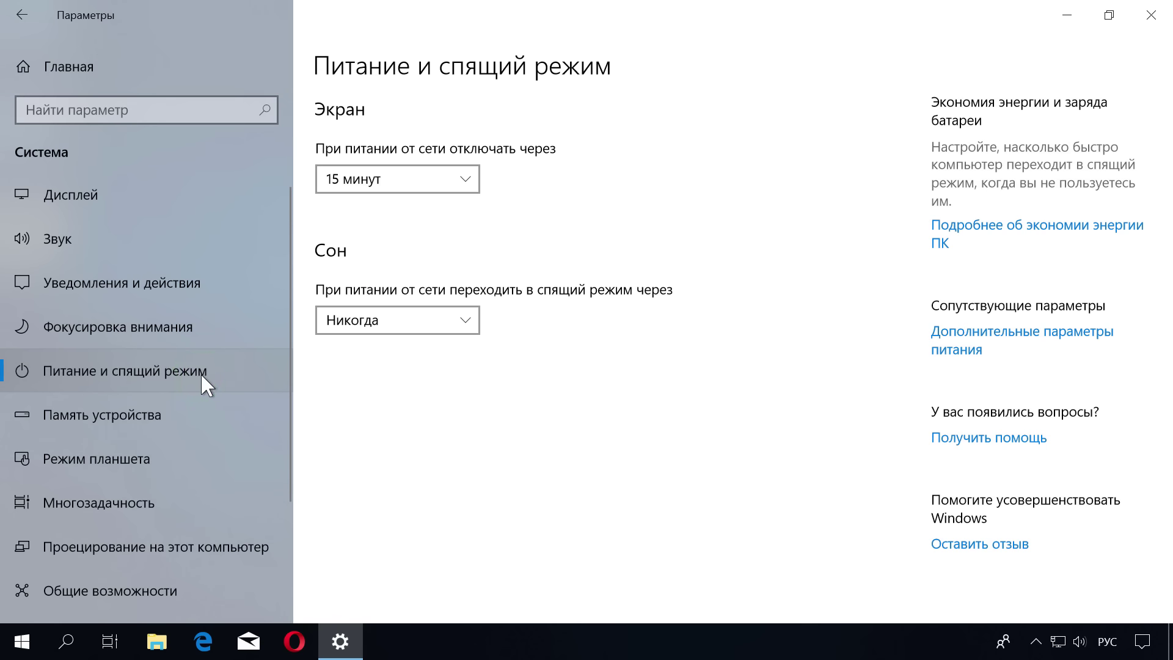
{"action": "left_click", "coordinate": [994, 336]}
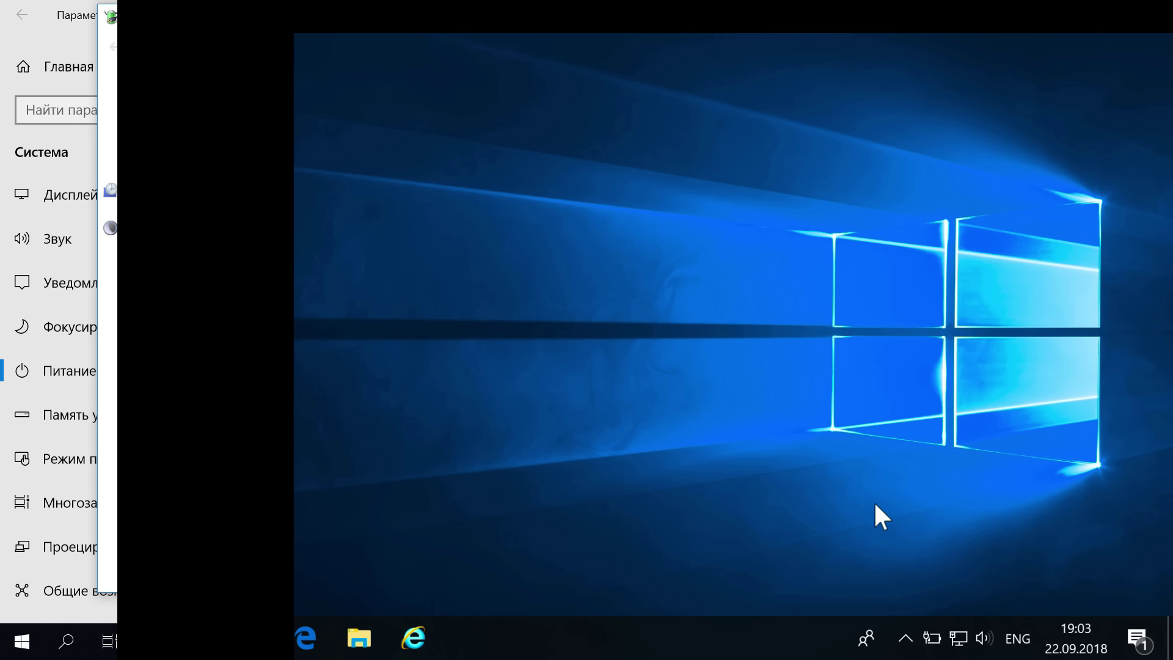
Open the power options from the battery indicator, try the Экономия энергии plan and switch back to Сбалансированная
{"action": "right_click", "coordinate": [935, 639]}
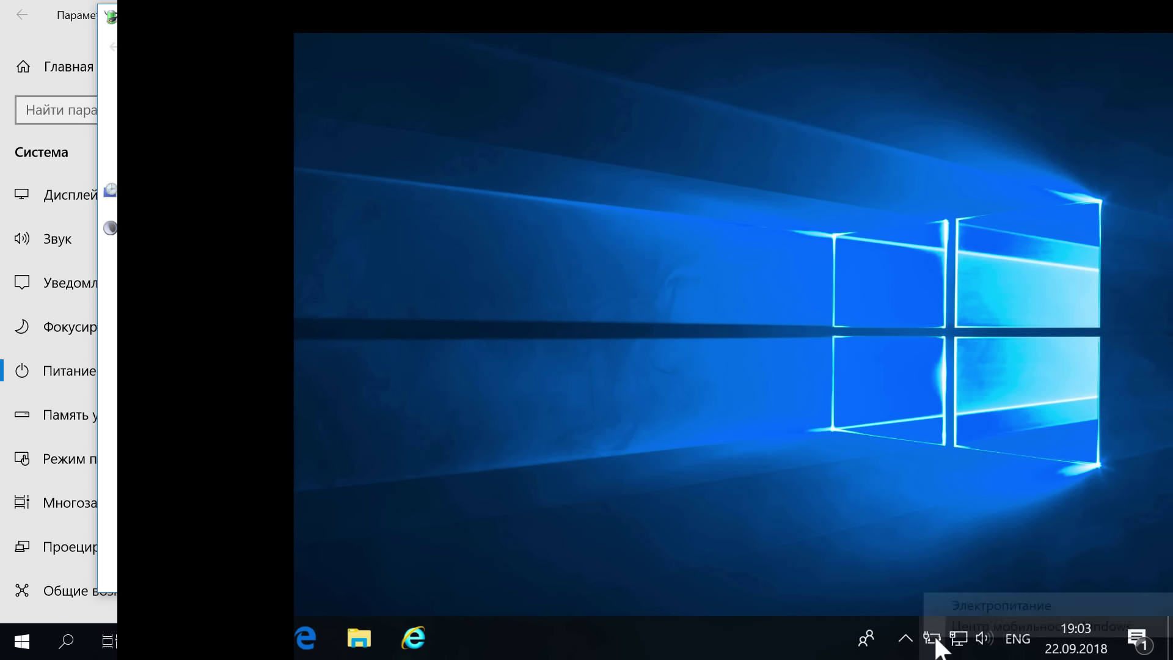
{"action": "left_click", "coordinate": [947, 603]}
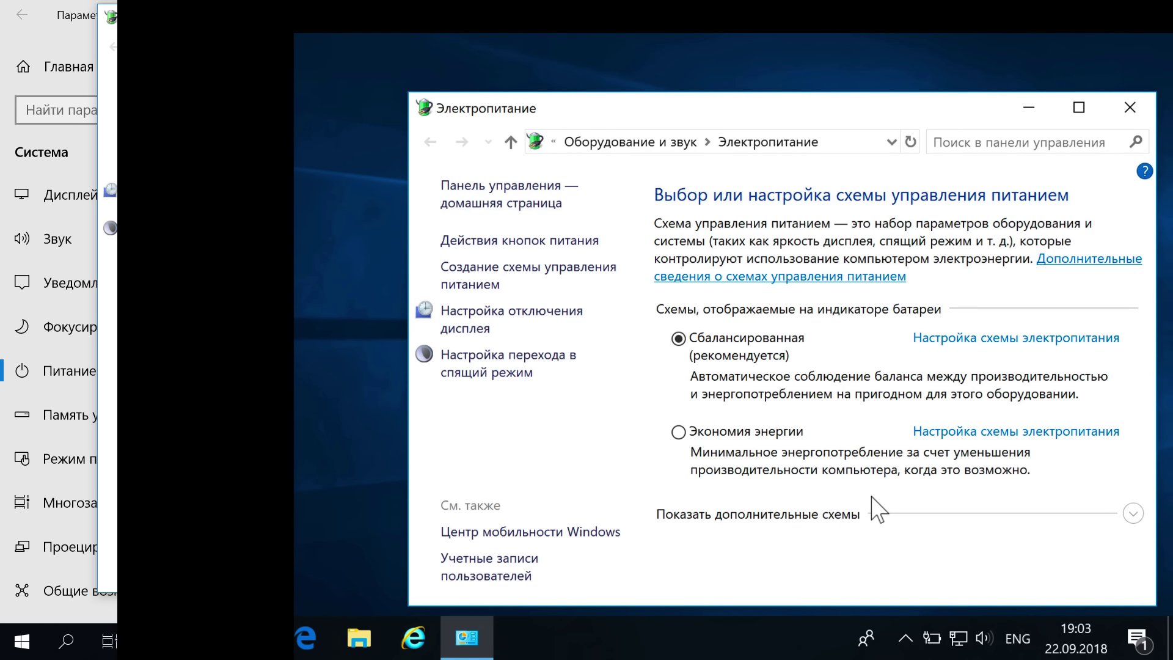
{"action": "left_click", "coordinate": [678, 431]}
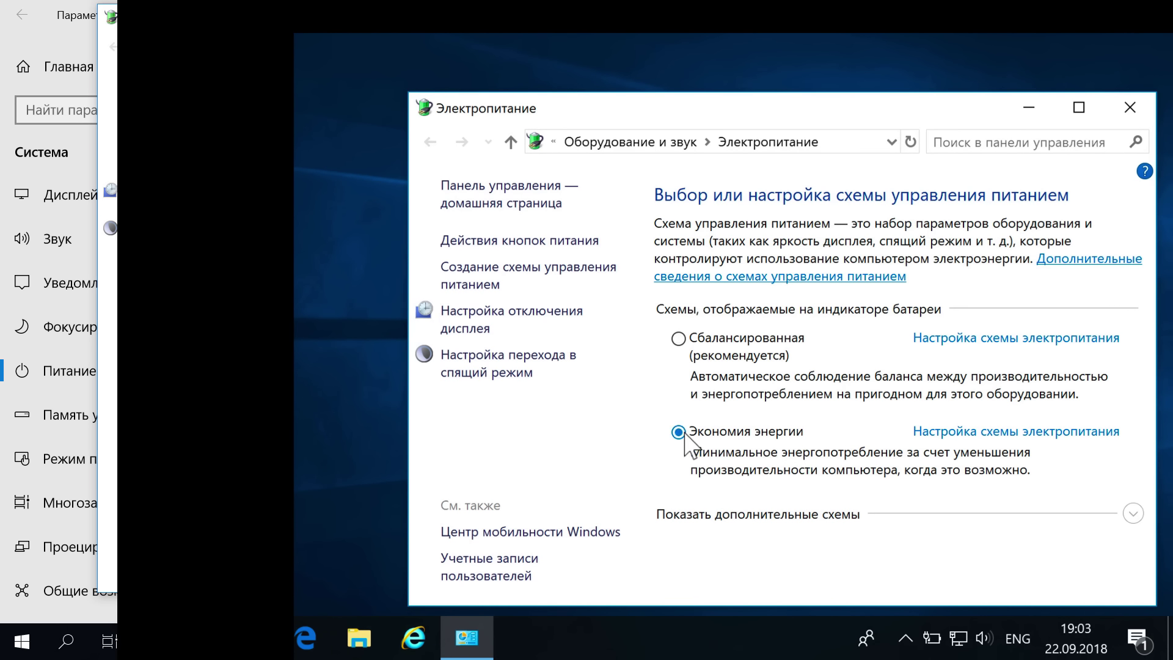
{"action": "left_click", "coordinate": [678, 339]}
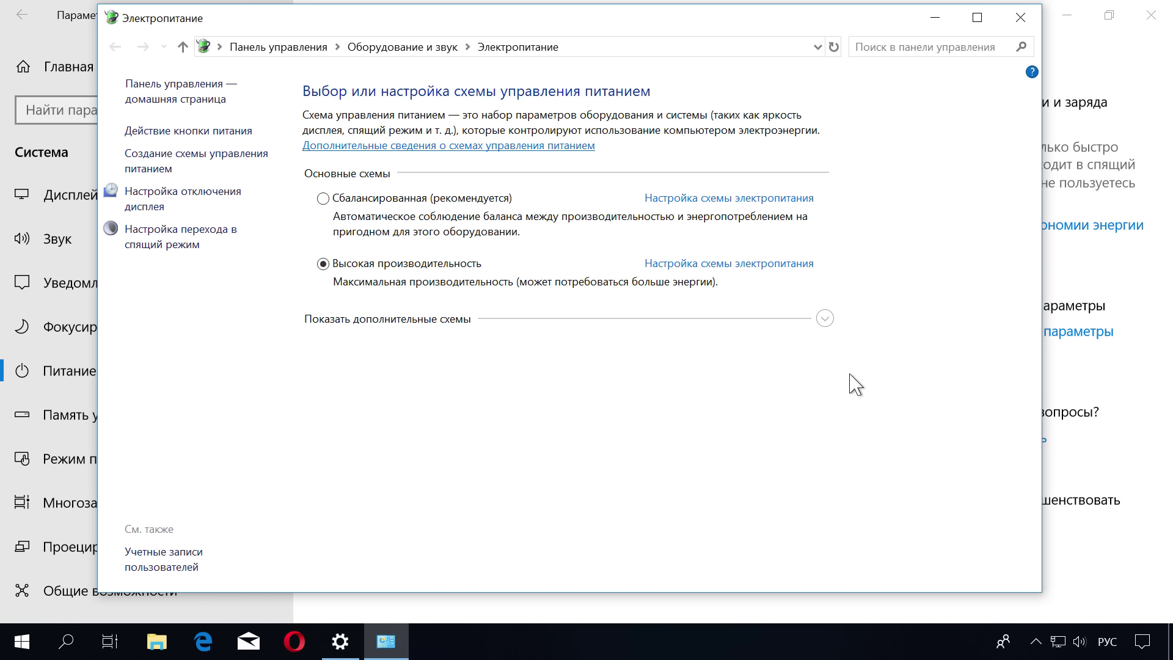
Look at the notification centre's quick actions and close the power options and Windows settings windows
{"action": "left_click", "coordinate": [1141, 642]}
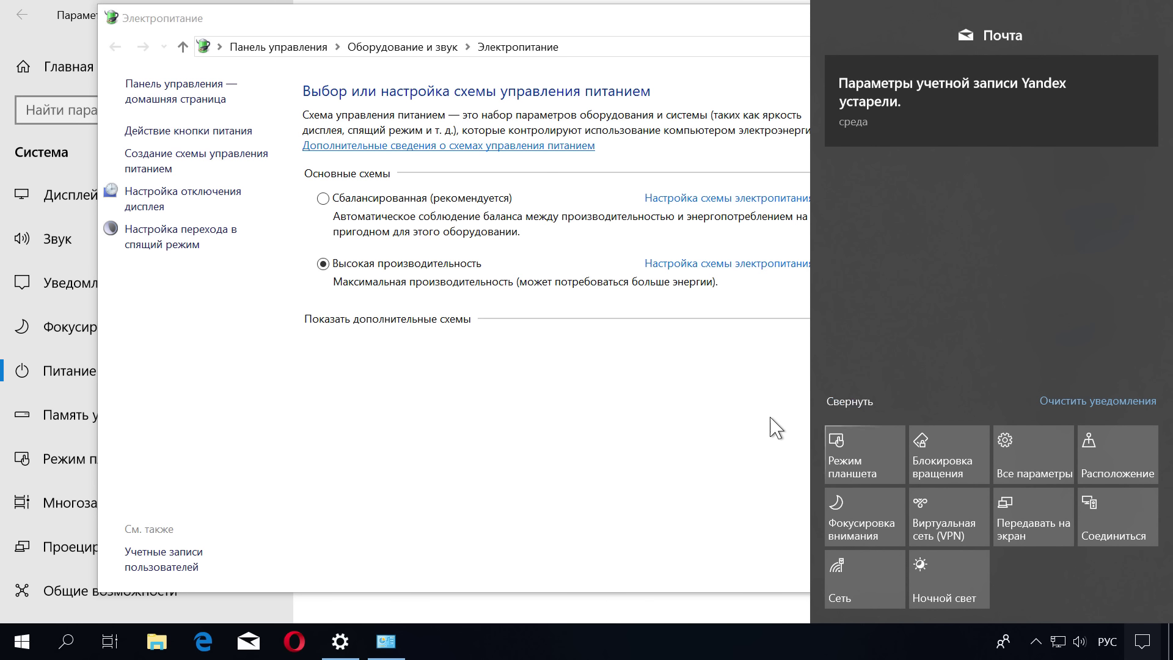
{"action": "left_click", "coordinate": [721, 415]}
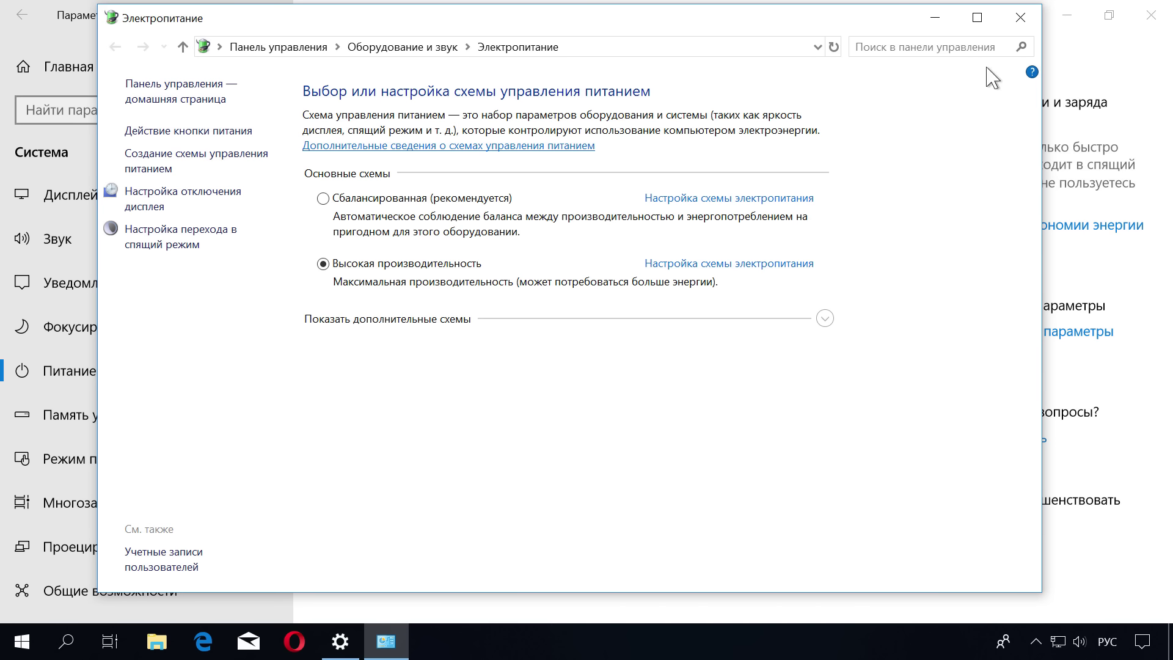
{"action": "left_click", "coordinate": [1019, 18]}
{"action": "left_click", "coordinate": [1150, 13]}
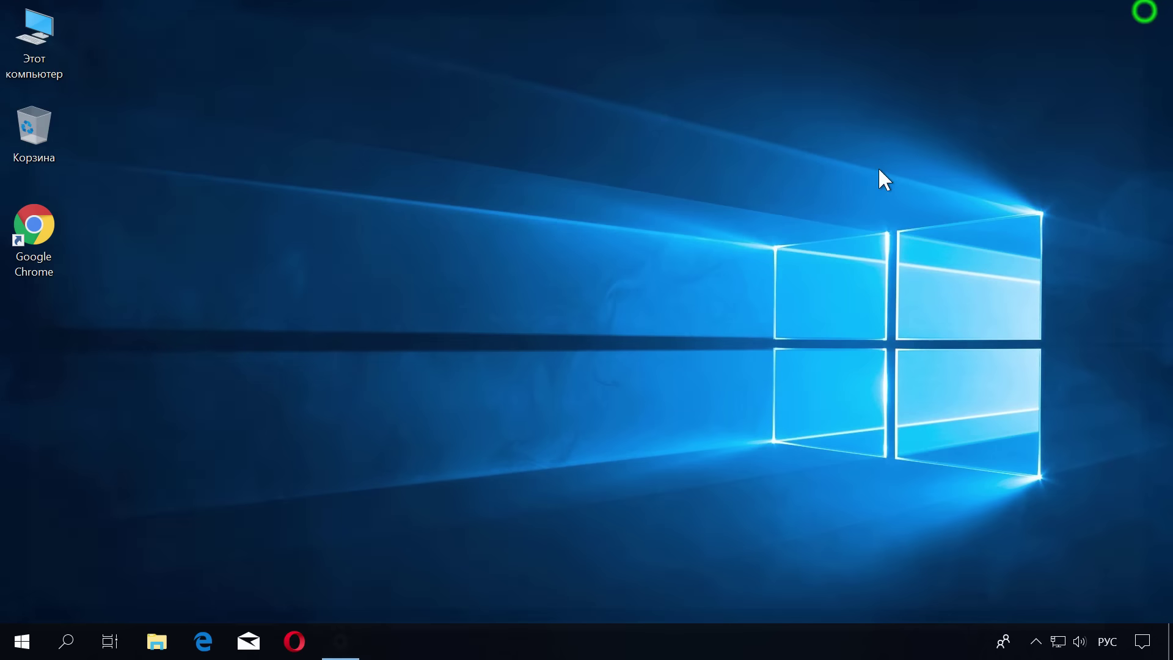
{"action": "left_click", "coordinate": [616, 328]}
Search Windows for "пита" and open the result Выбор схемы управления питанием
{"action": "key", "text": "super"}
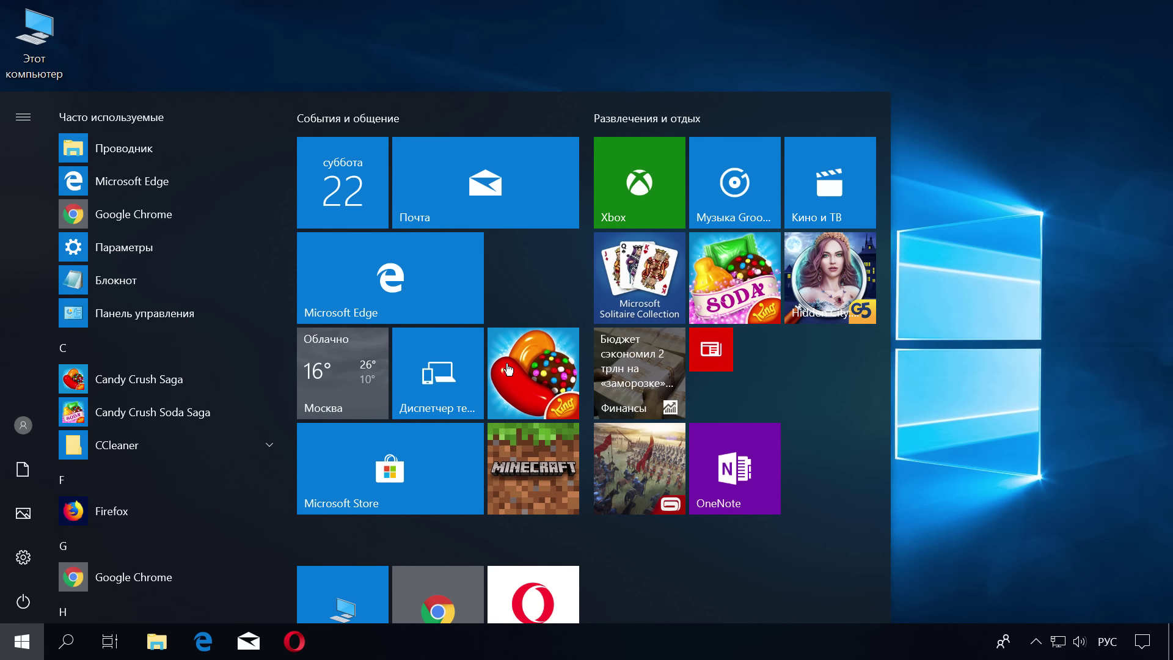
{"action": "type", "text": "пита"}
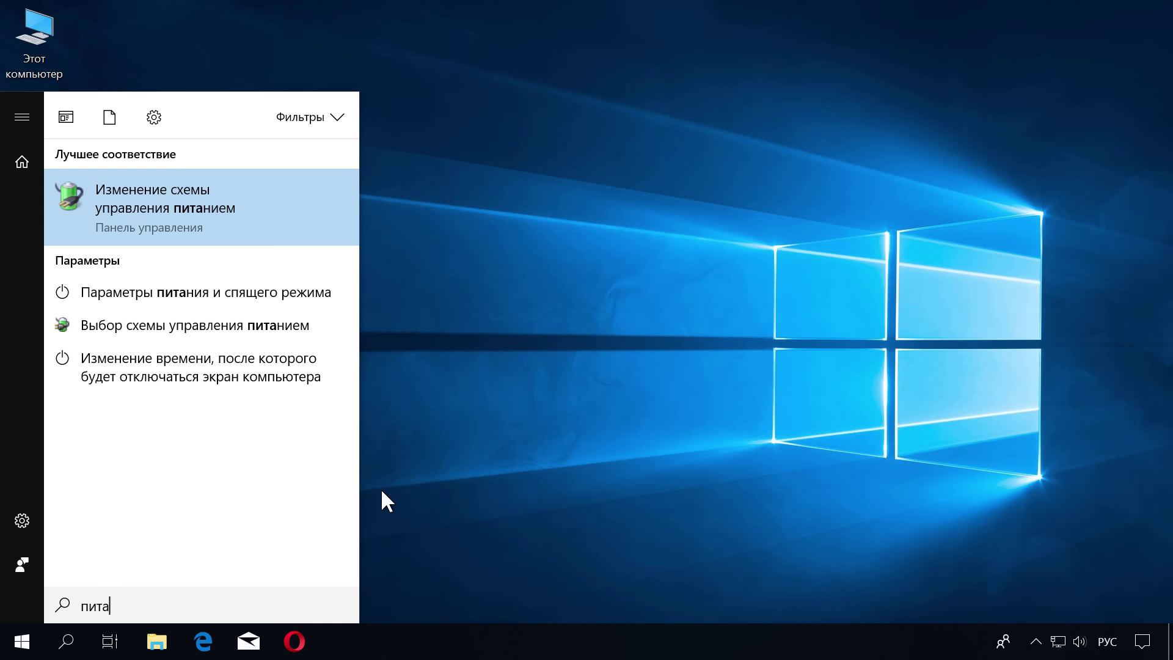
{"action": "key", "text": "Down"}
{"action": "key", "text": "Down"}
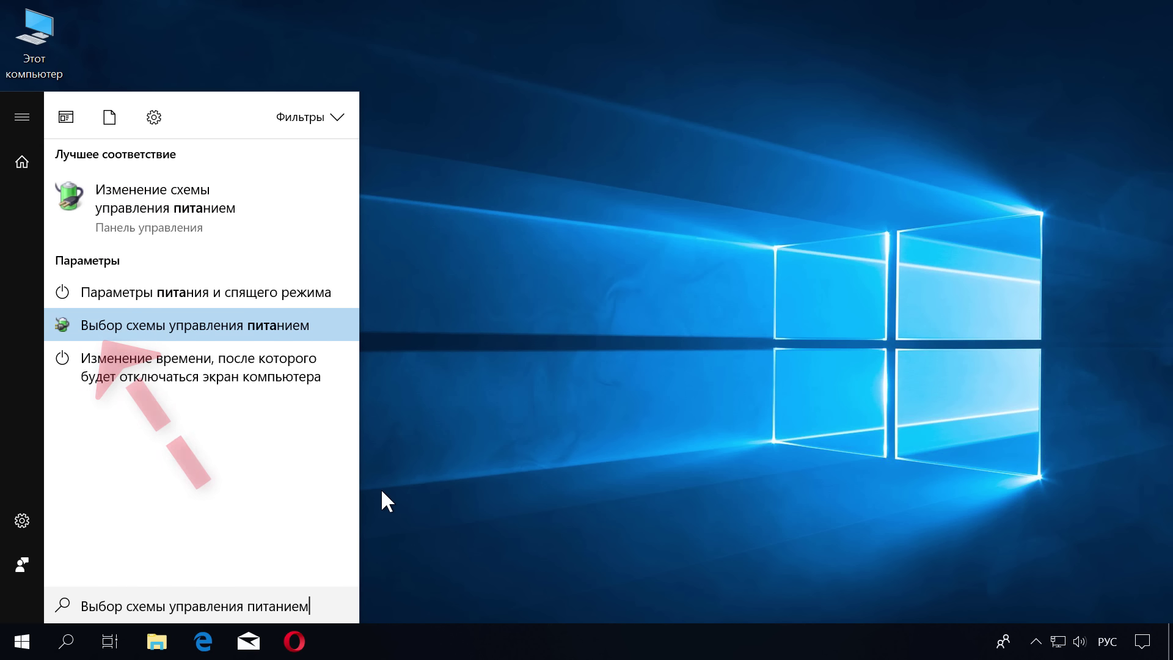
{"action": "key", "text": "Return"}
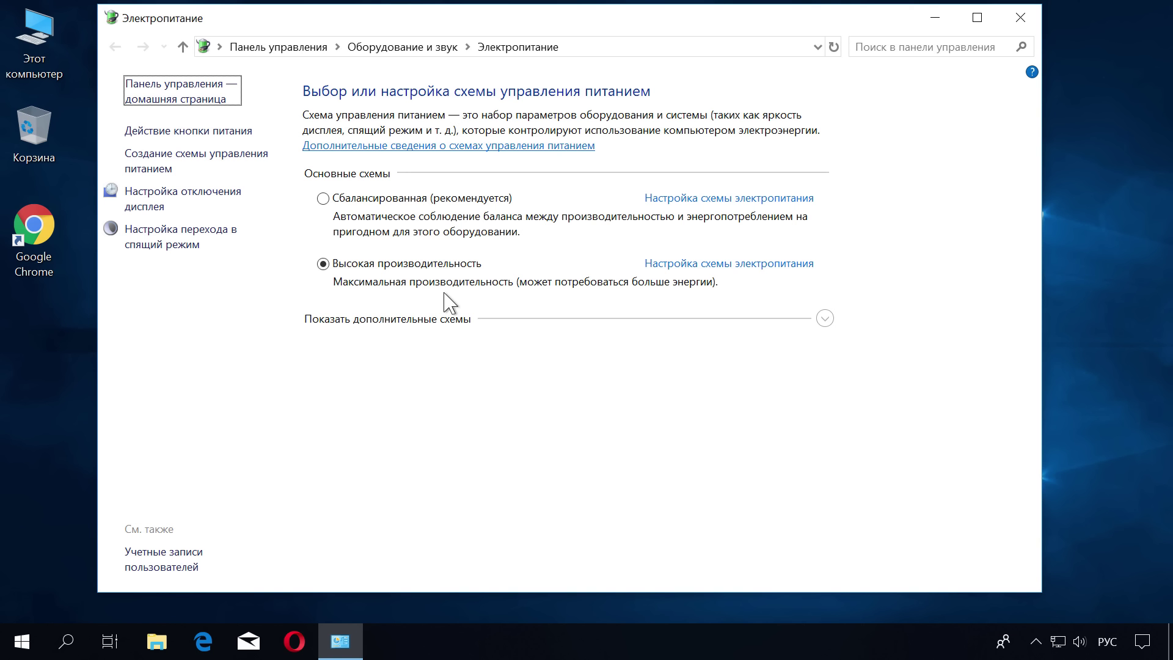
Activate the Сбалансированная (рекомендуется) power plan and show the additional plans
{"action": "left_click", "coordinate": [322, 198]}
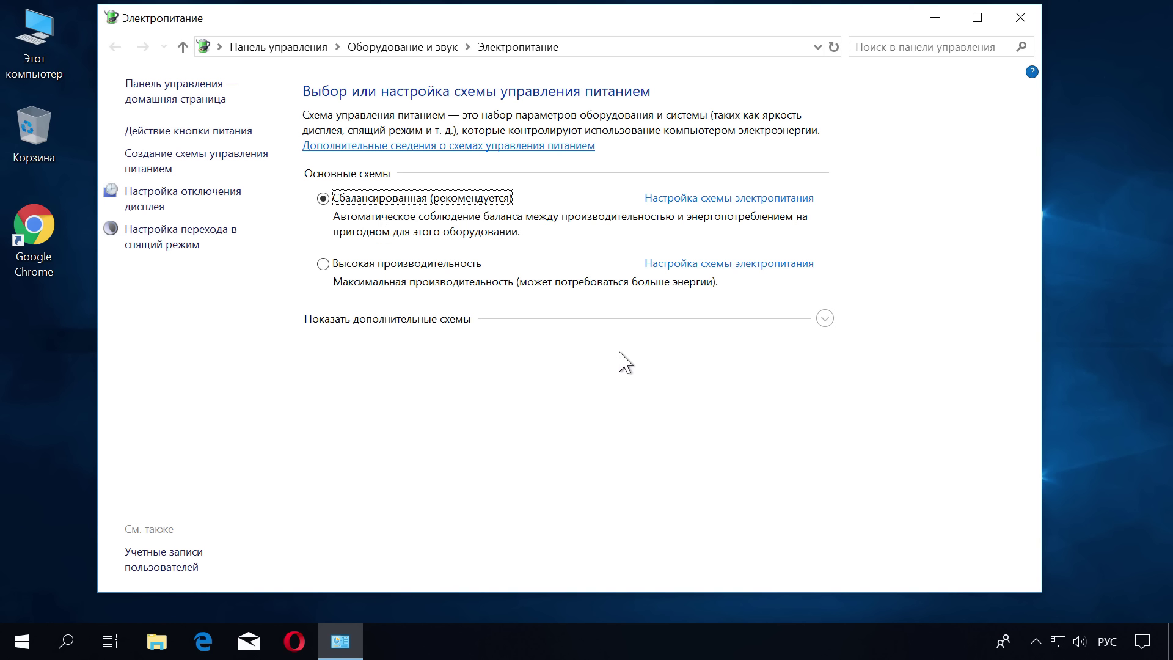
{"action": "left_click", "coordinate": [824, 318]}
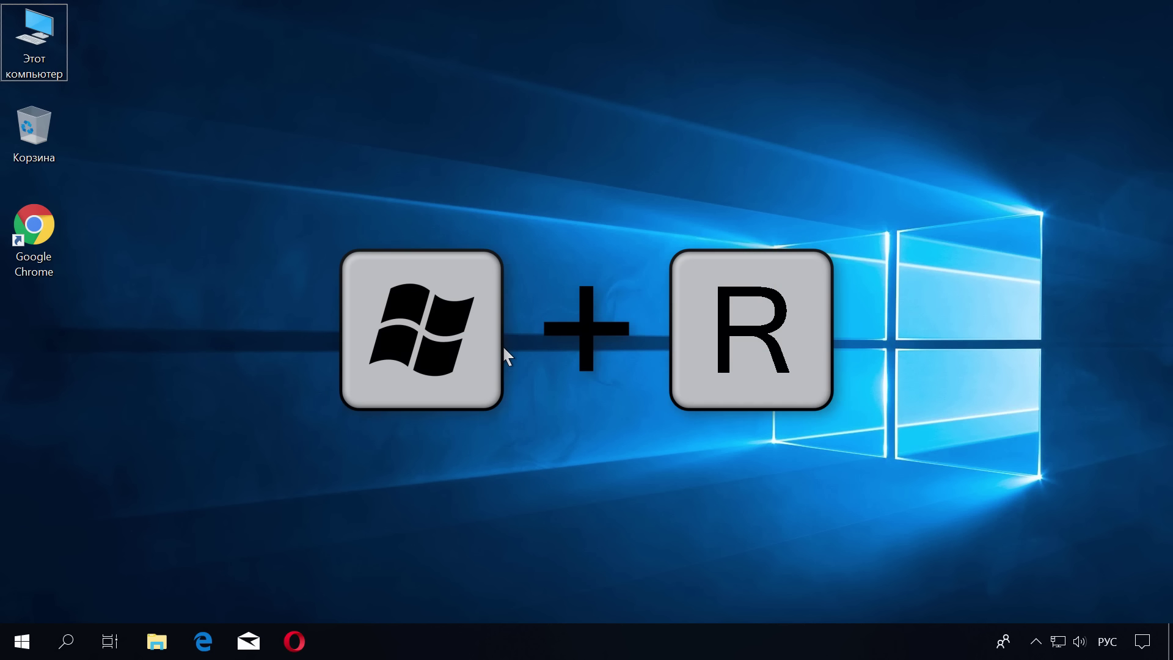
Run msconfig to open the system configuration utility
{"action": "key", "text": "super+r"}
{"action": "key", "text": "BackSpace"}
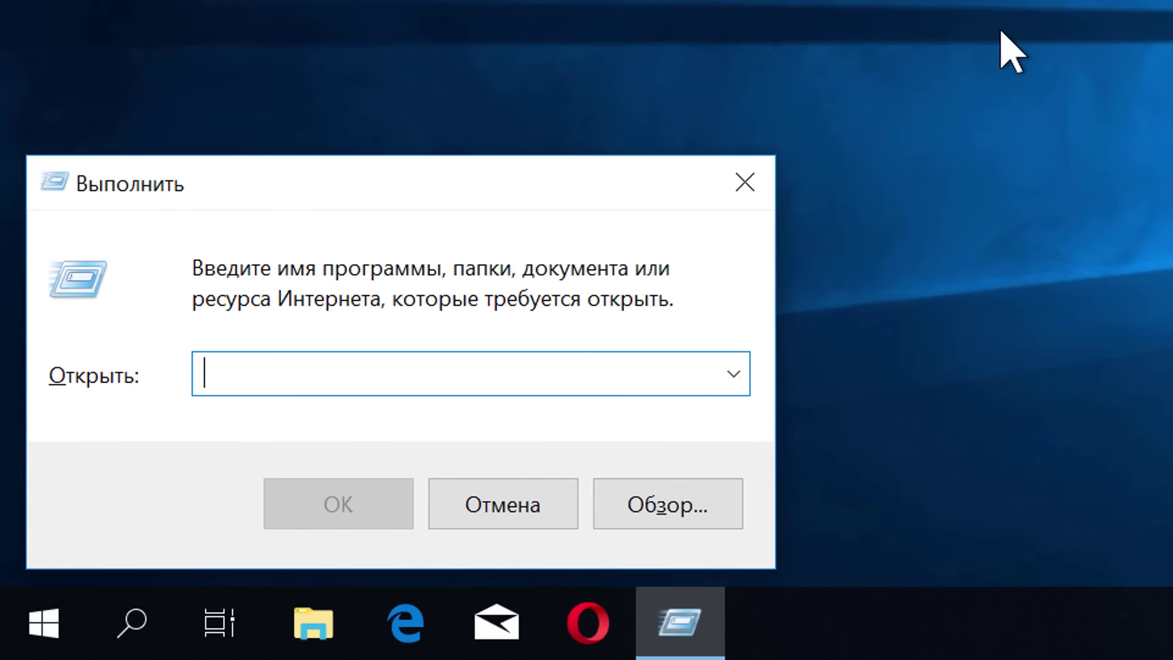
{"action": "type", "text": "msconfig"}
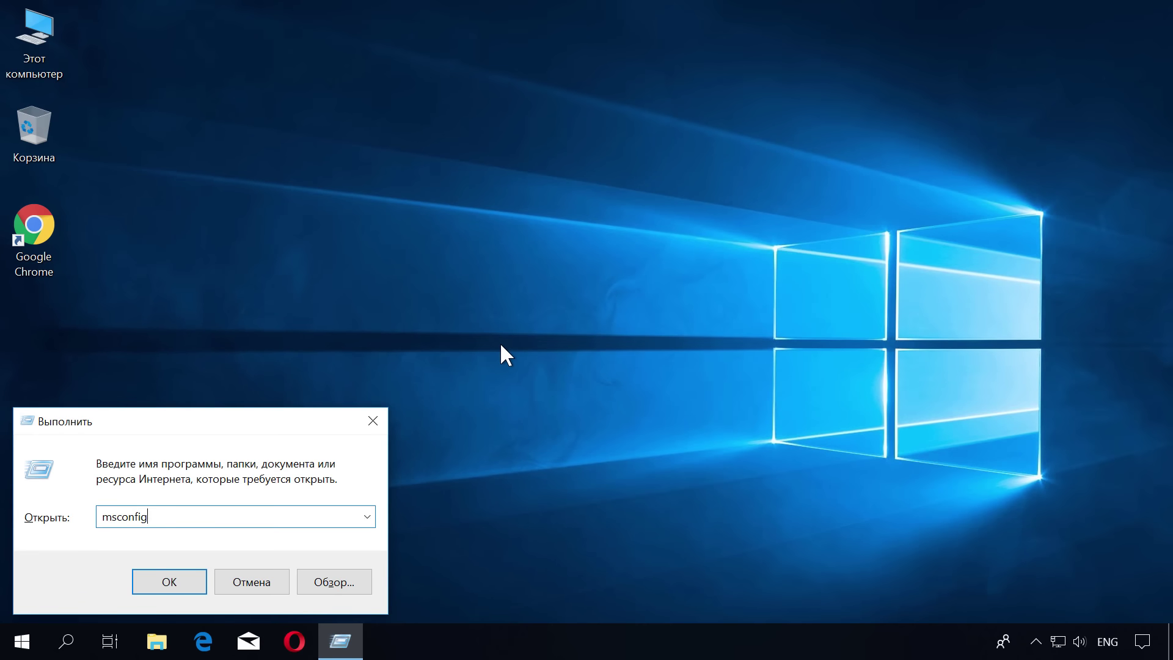
{"action": "key", "text": "Return"}
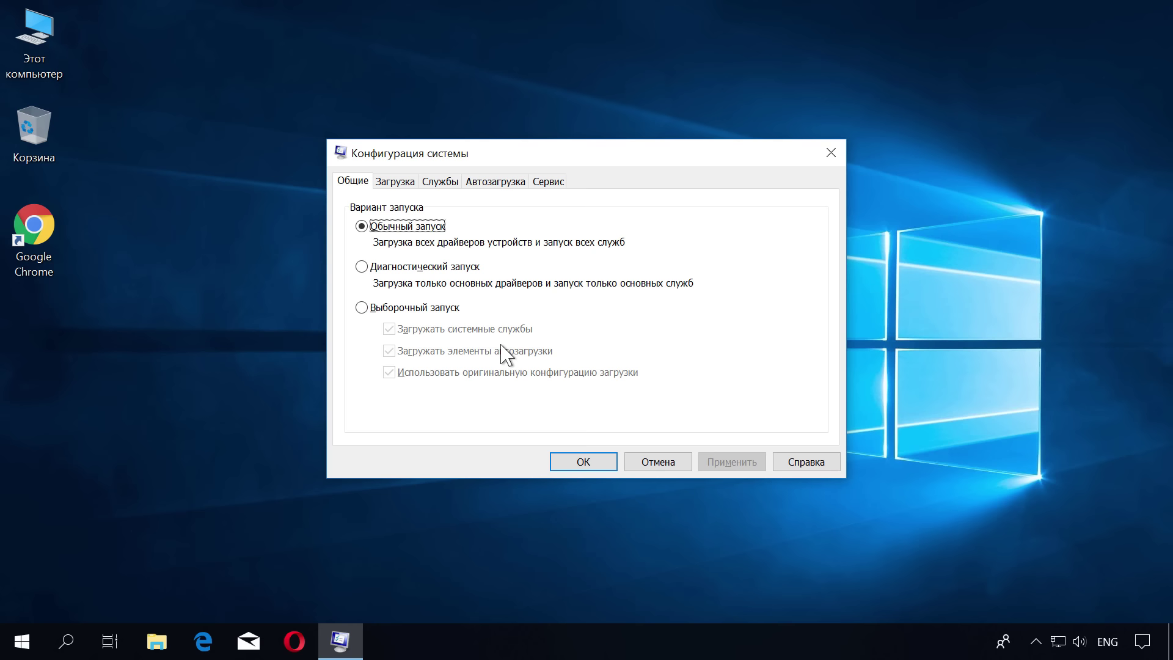
In the advanced boot options for Windows 10, enable the number of processors (Число процессоров) and set it to 4
{"action": "left_click", "coordinate": [397, 181]}
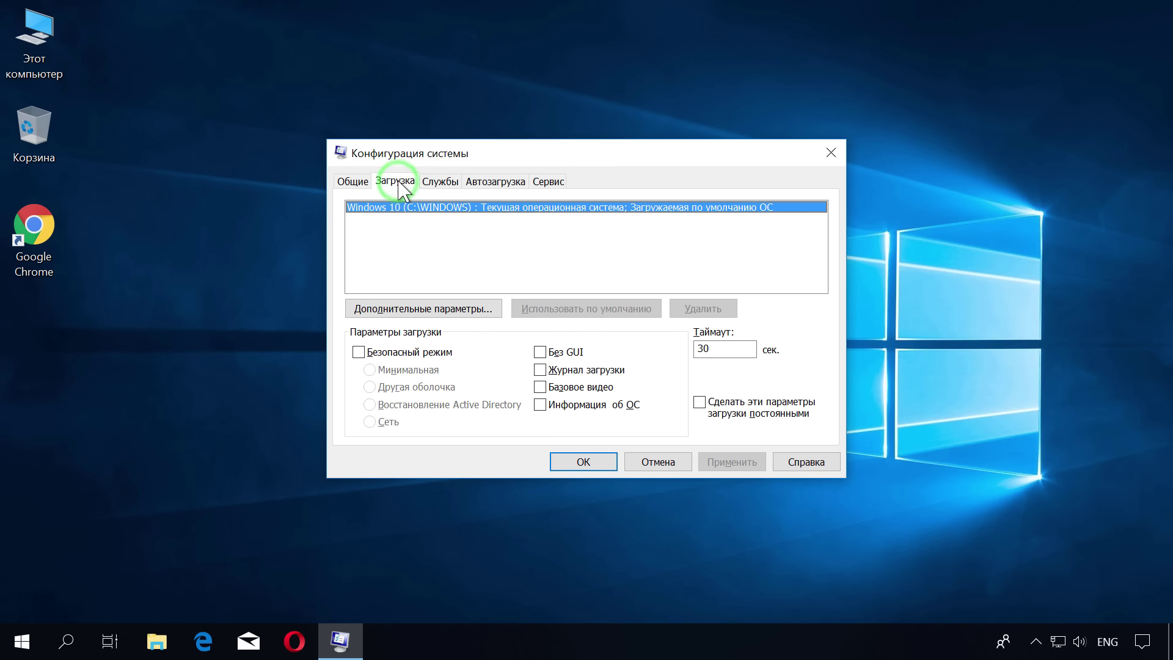
{"action": "left_click", "coordinate": [432, 310]}
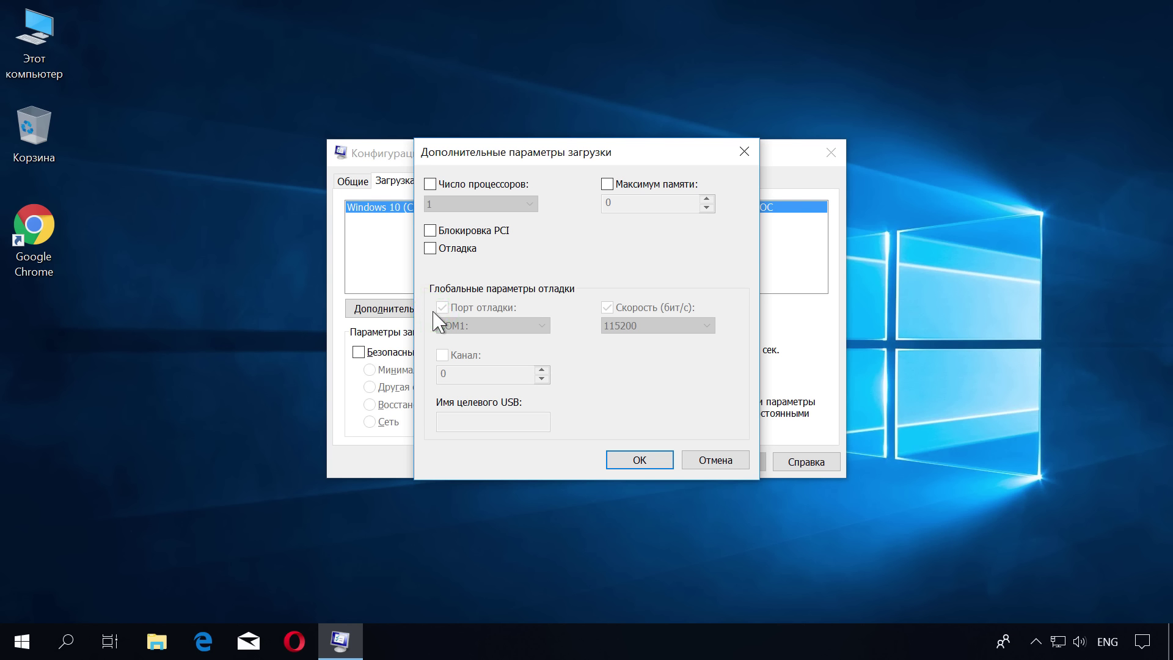
{"action": "left_click", "coordinate": [431, 184]}
{"action": "left_click", "coordinate": [526, 205]}
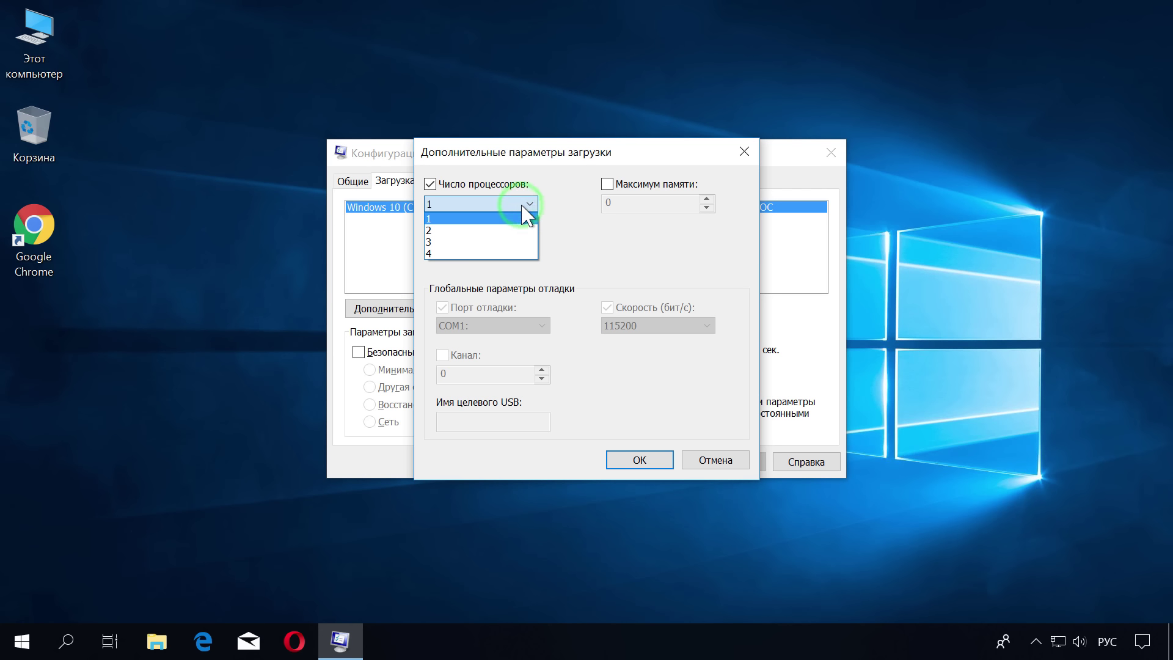
{"action": "left_click", "coordinate": [513, 253]}
{"action": "left_click", "coordinate": [618, 459]}
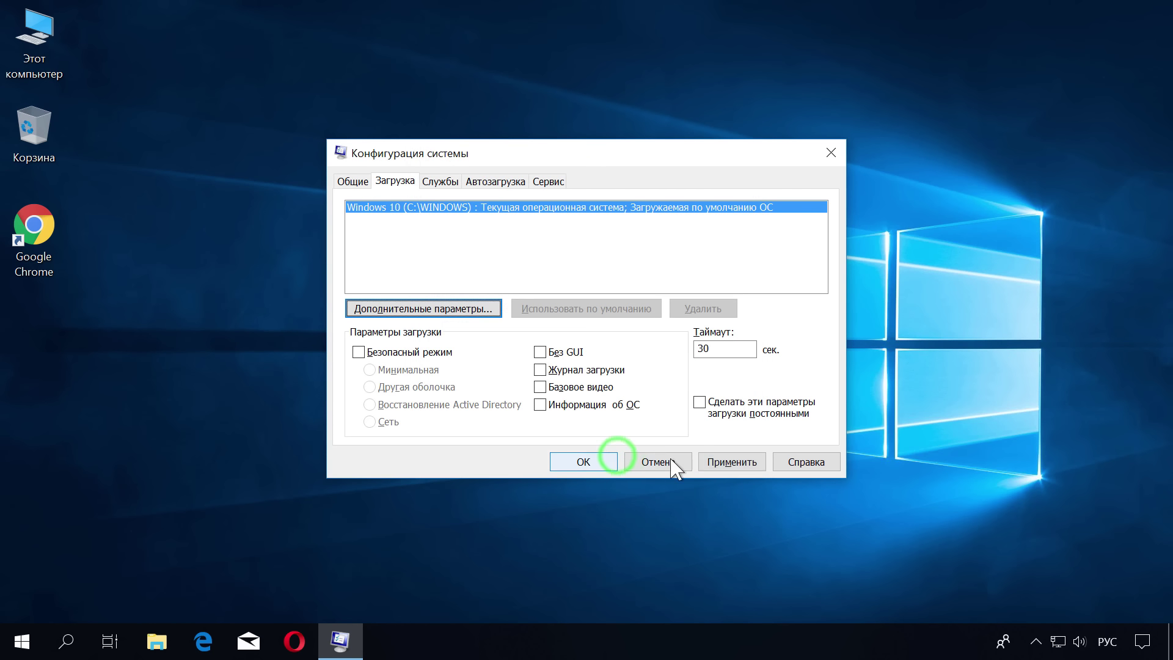
Apply the system configuration changes and exit without restarting the computer
{"action": "left_click", "coordinate": [713, 466]}
{"action": "left_click", "coordinate": [585, 461]}
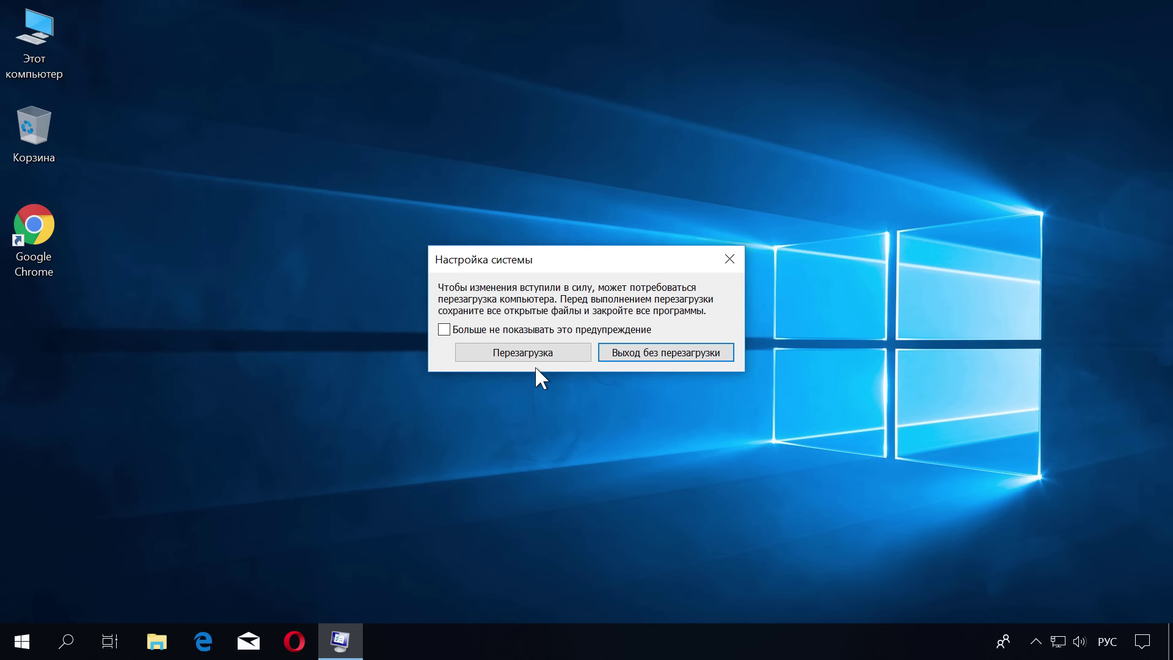
{"action": "left_click", "coordinate": [634, 352]}
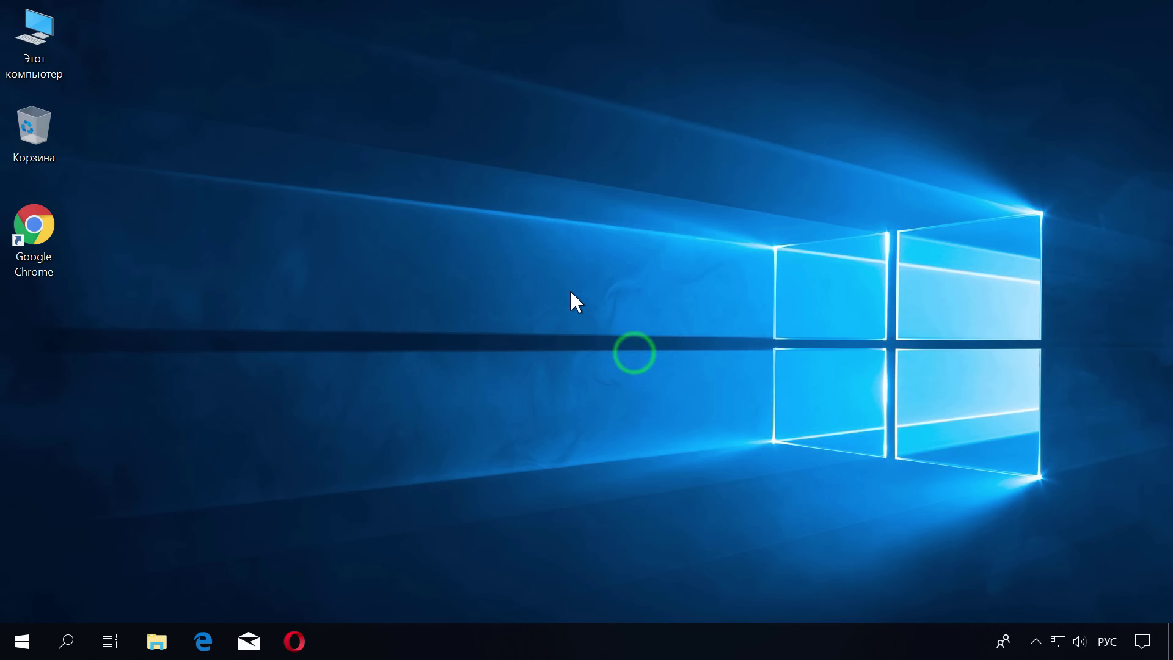
Allow UserAccountControlSettings to make changes to the device
{"action": "left_click", "coordinate": [548, 312]}
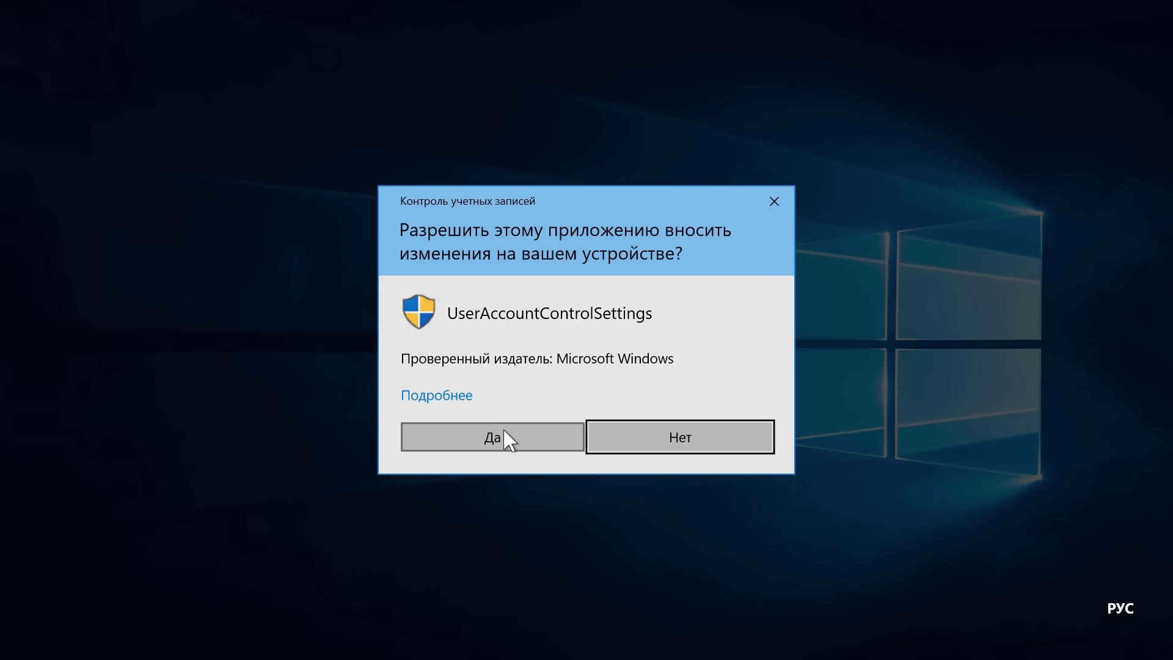
{"action": "left_click", "coordinate": [504, 433]}
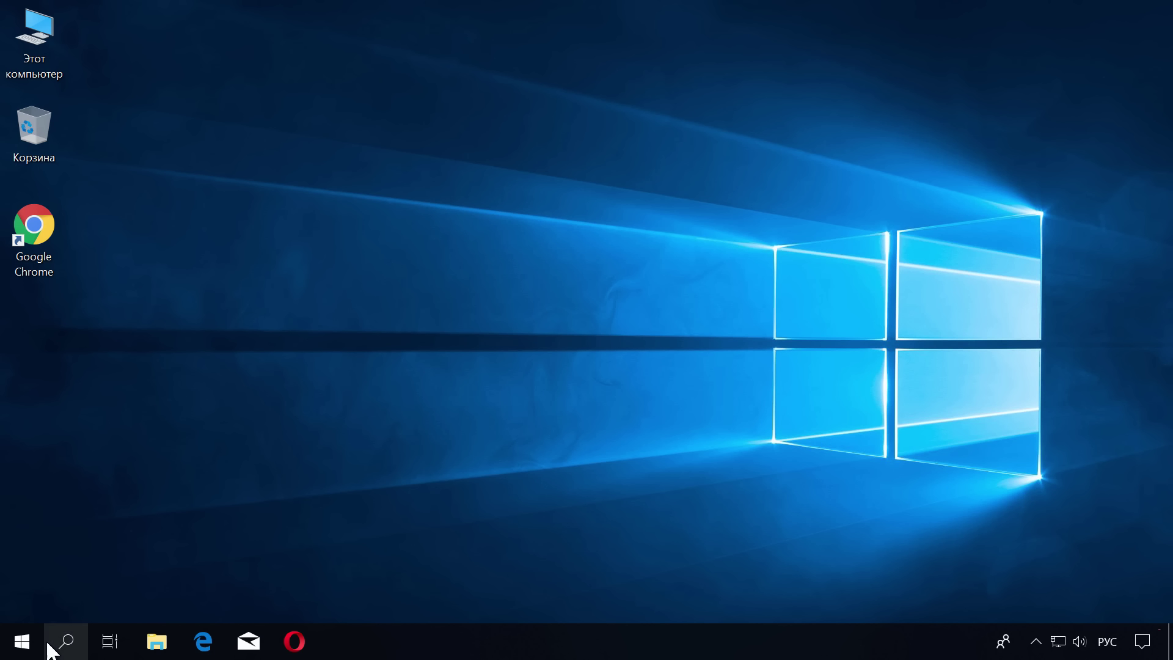
Search the Windows settings for "контроль" and close the settings window
{"action": "left_click", "coordinate": [23, 638]}
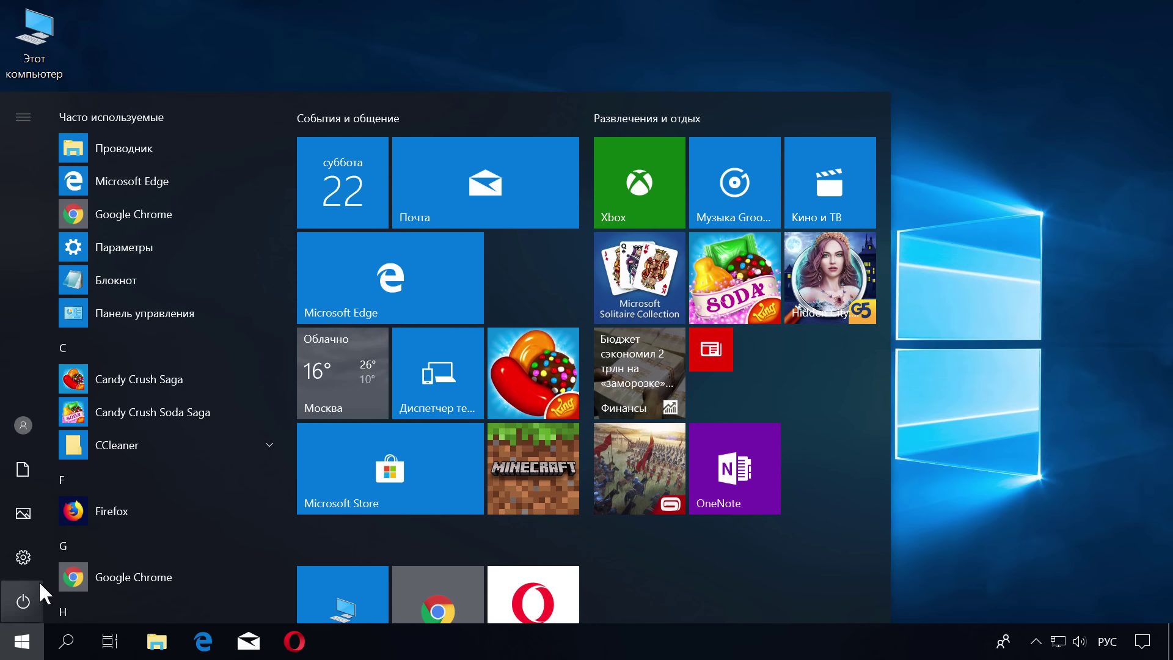
{"action": "left_click", "coordinate": [27, 551]}
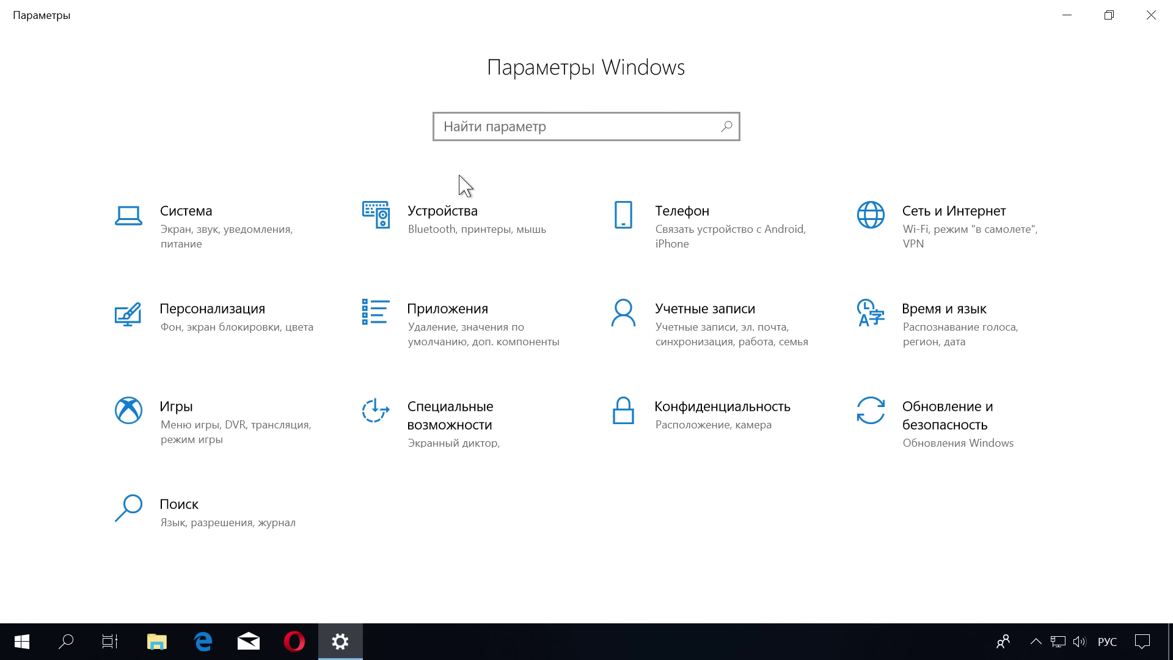
{"action": "left_click", "coordinate": [459, 123]}
{"action": "type", "text": "контроль"}
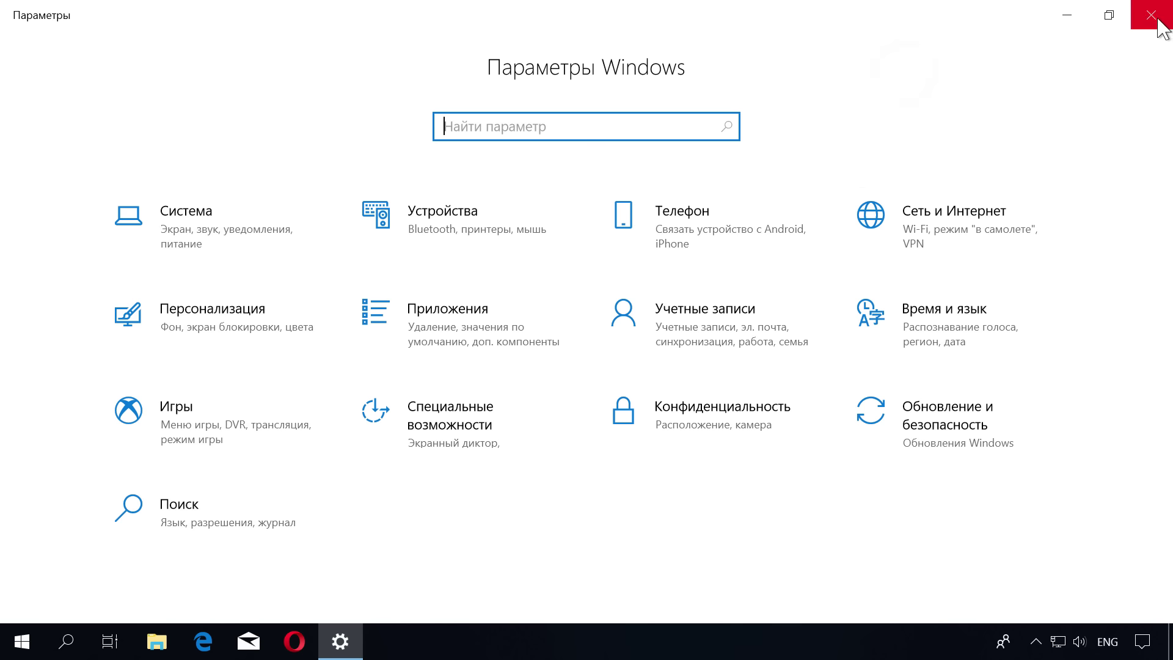
{"action": "left_click", "coordinate": [1151, 15]}
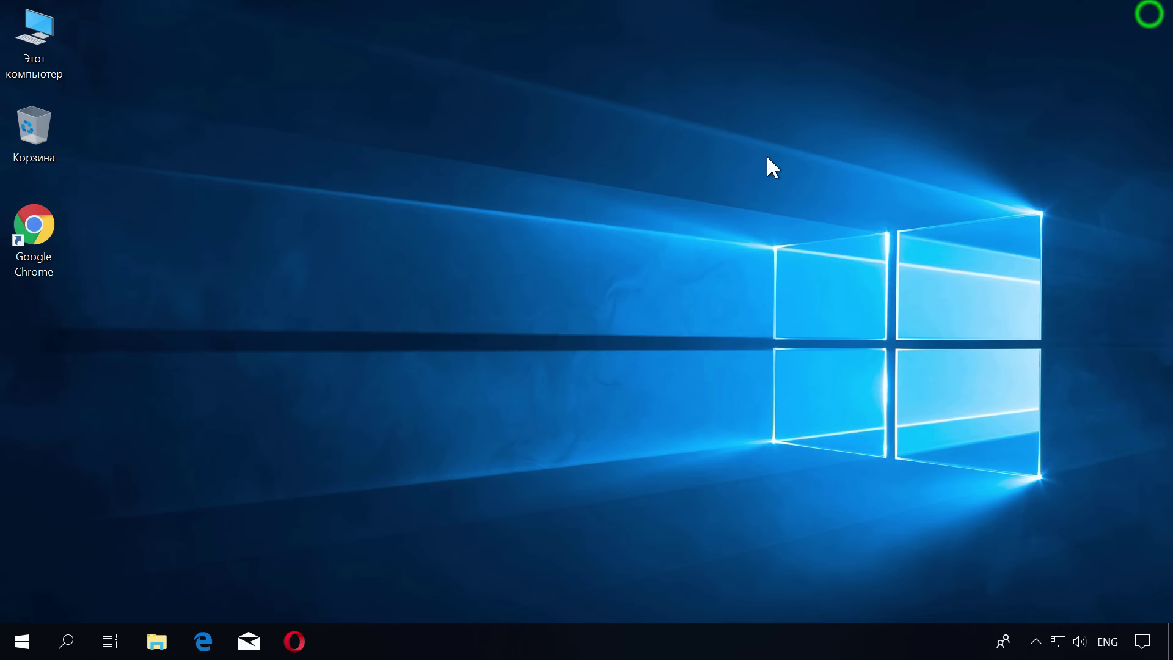
Find the account control settings (Изменение параметров контроля учетных записей) by searching "контроль" and set notifications to "Никогда не уведомлять"
{"action": "key", "text": "super"}
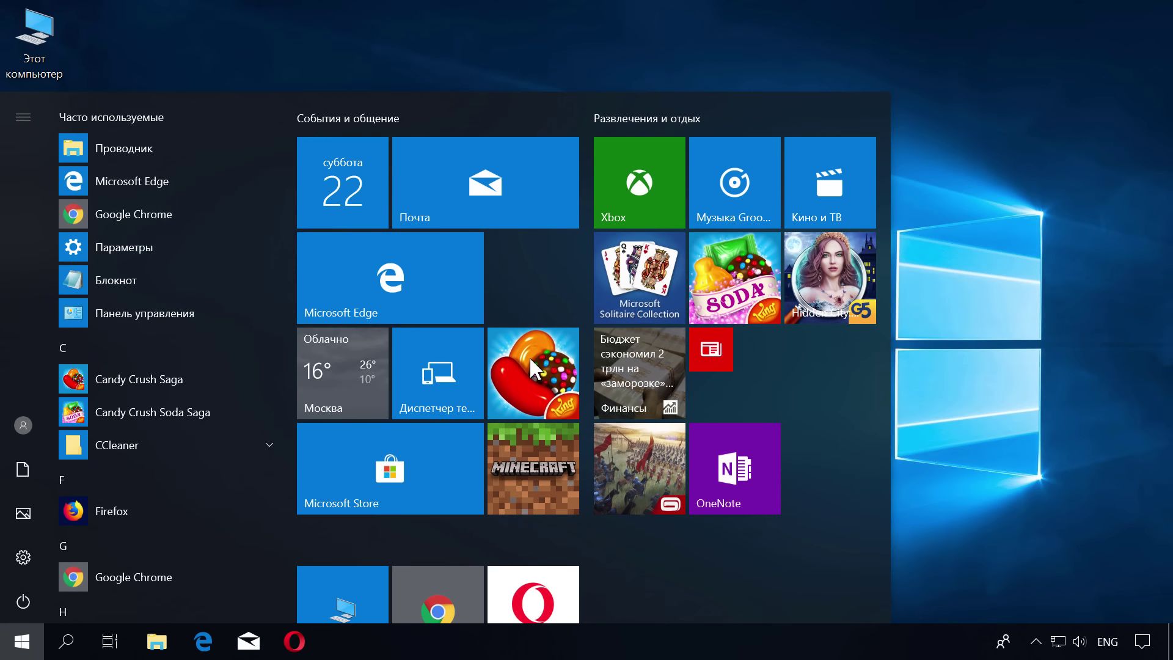
{"action": "left_click", "coordinate": [529, 356]}
{"action": "type", "text": "контроль"}
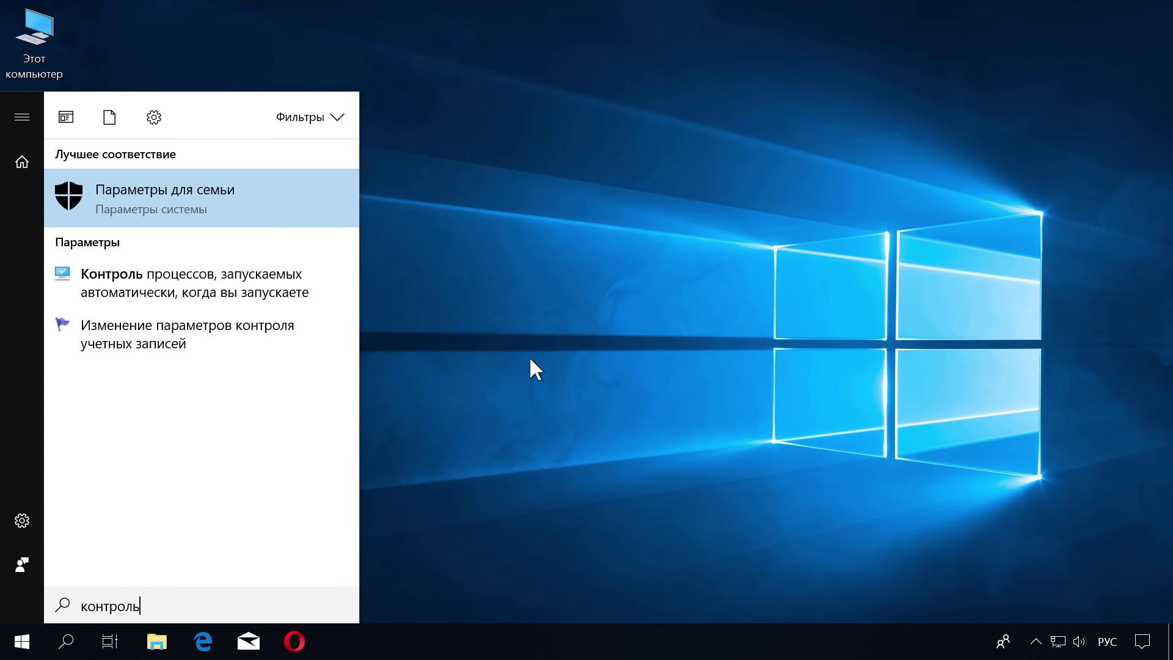
{"action": "key", "text": "Down"}
{"action": "key", "text": "Down"}
{"action": "key", "text": "Down"}
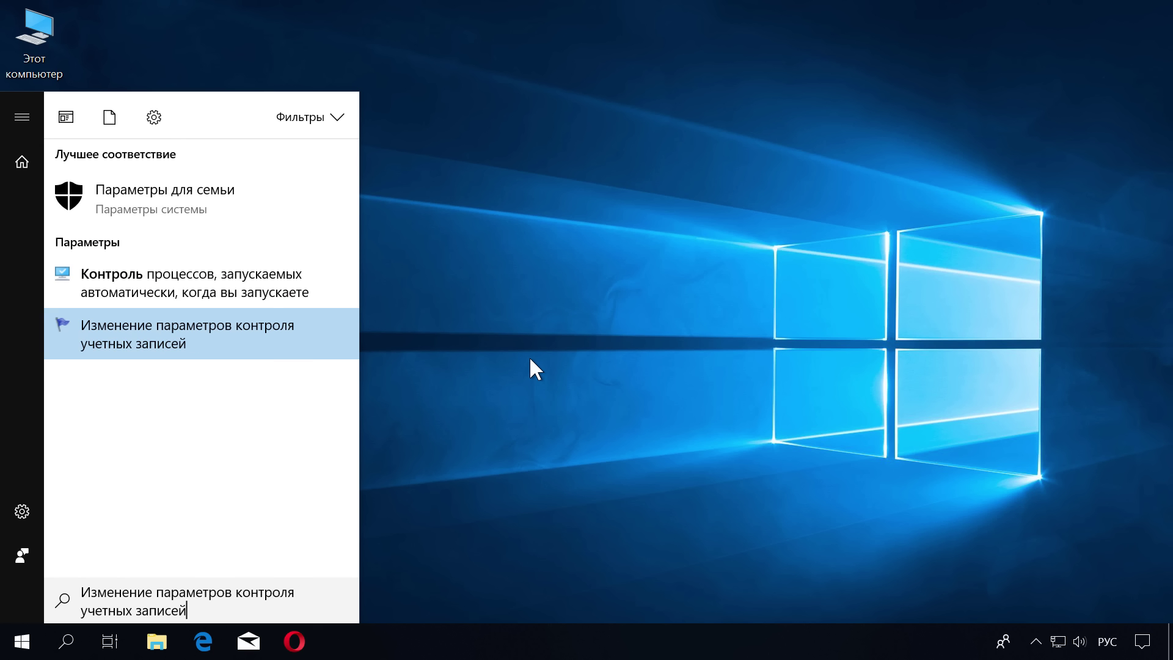
{"action": "key", "text": "Return"}
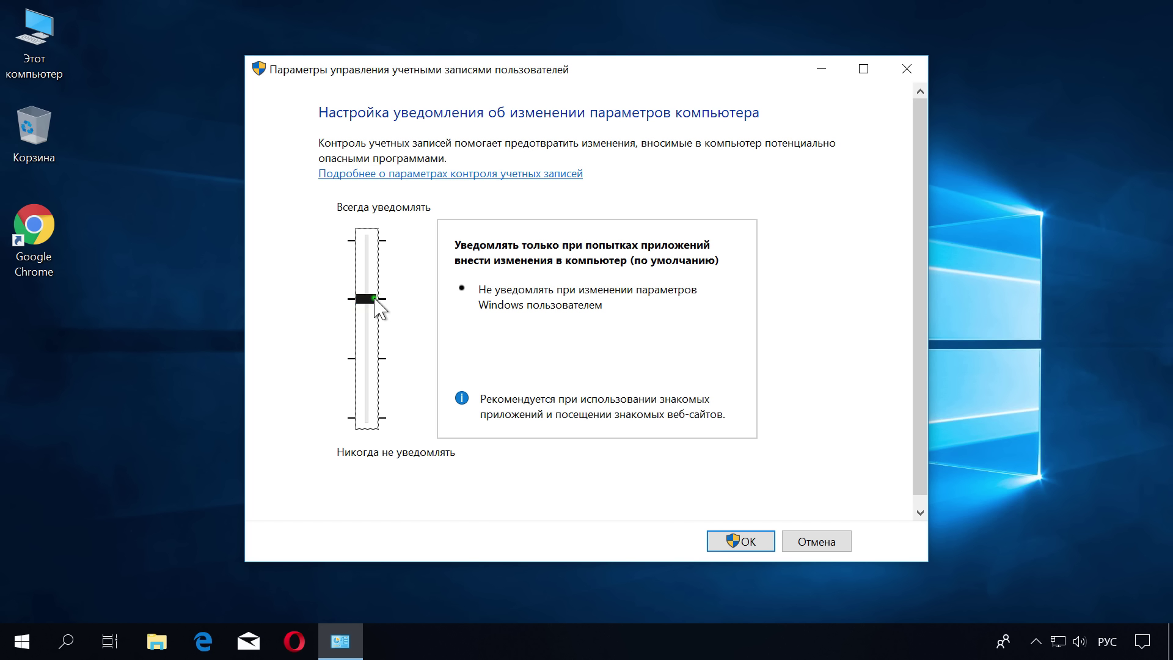
{"action": "left_click_drag", "start_coordinate": [373, 301], "coordinate": [381, 419]}
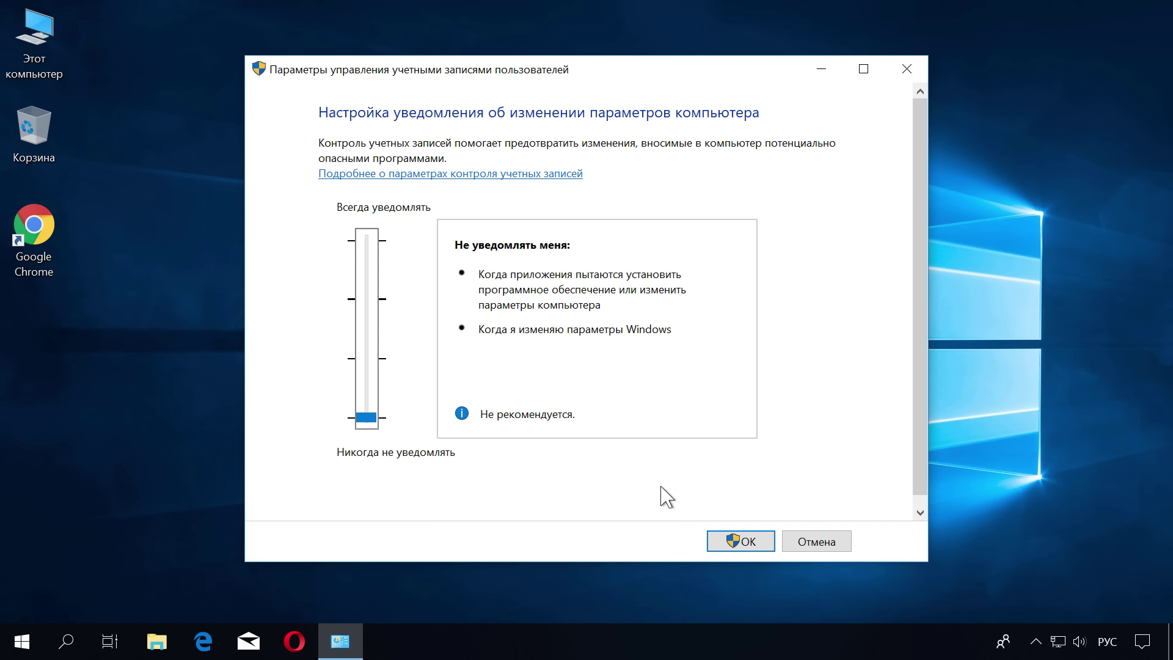
{"action": "left_click", "coordinate": [733, 541]}
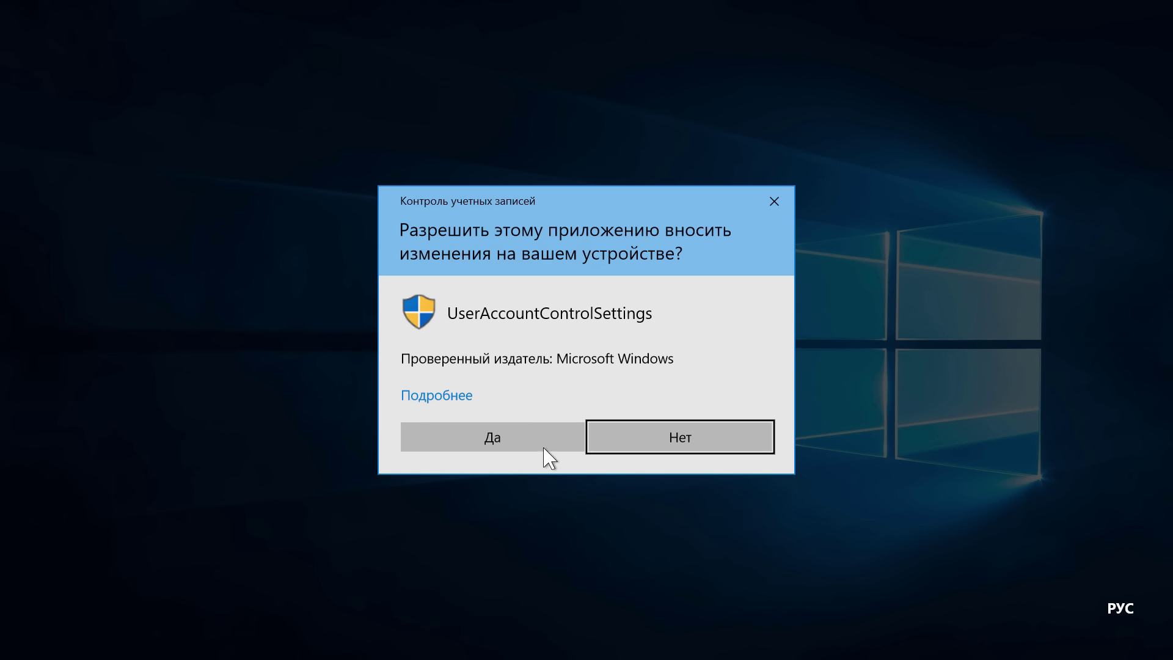
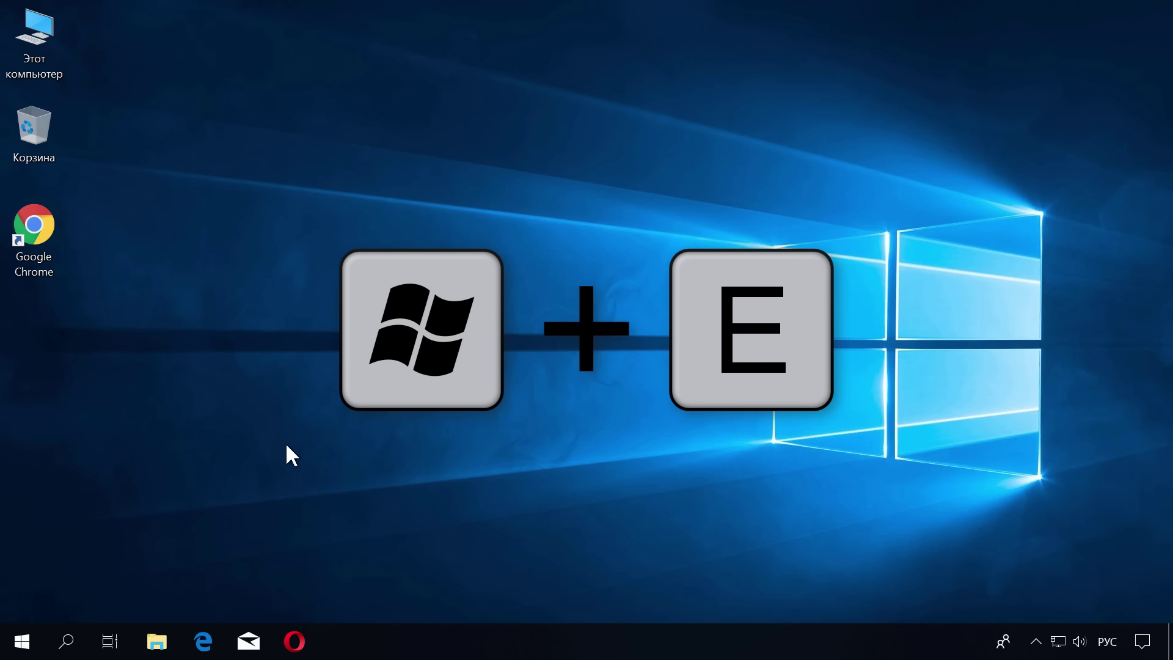
Open File Explorer at Этот компьютер and show the properties of Локальный диск (C:)
{"action": "key", "text": "ctrl+super+o"}
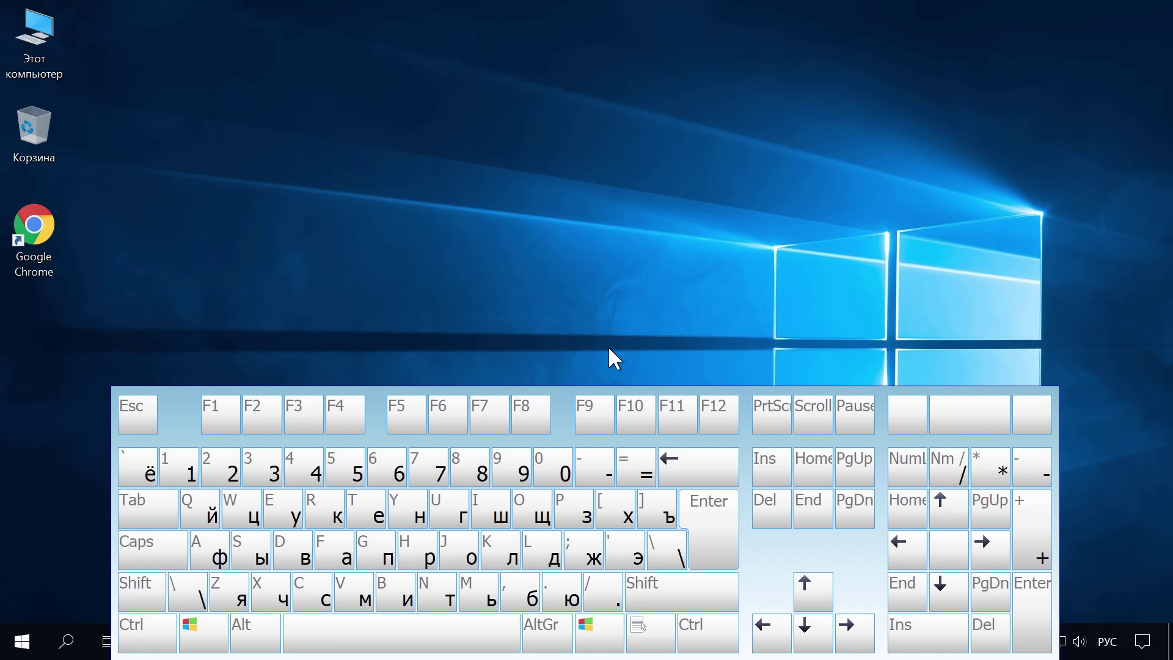
{"action": "key", "text": "super"}
{"action": "key", "text": "super+e"}
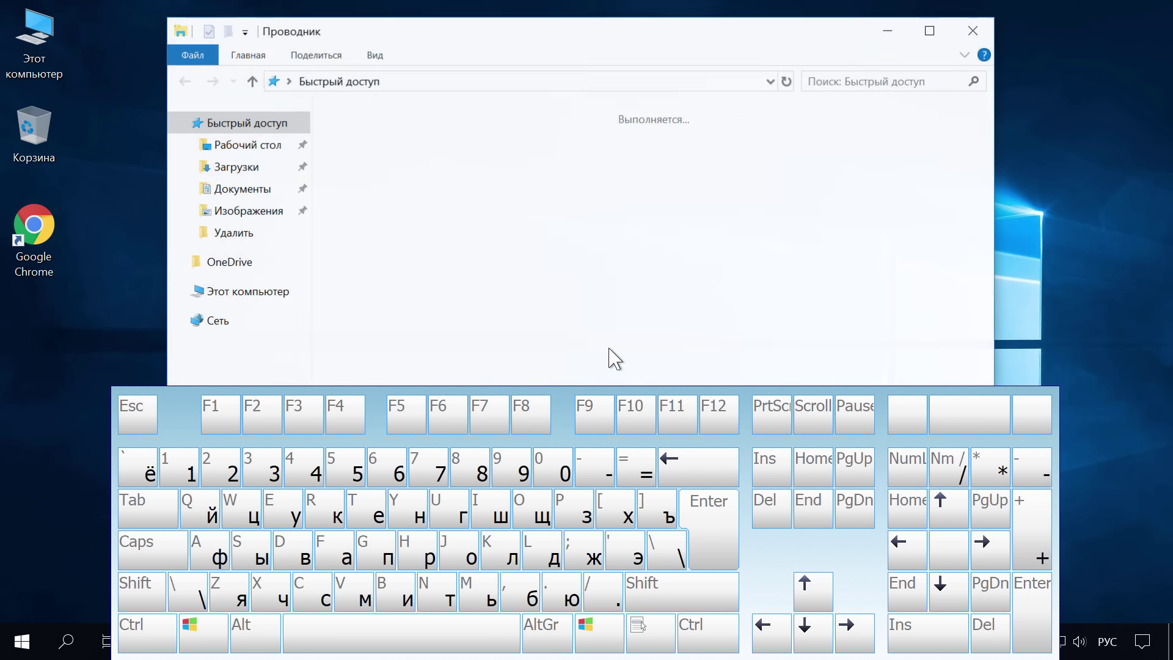
{"action": "key", "text": "ctrl+super+o"}
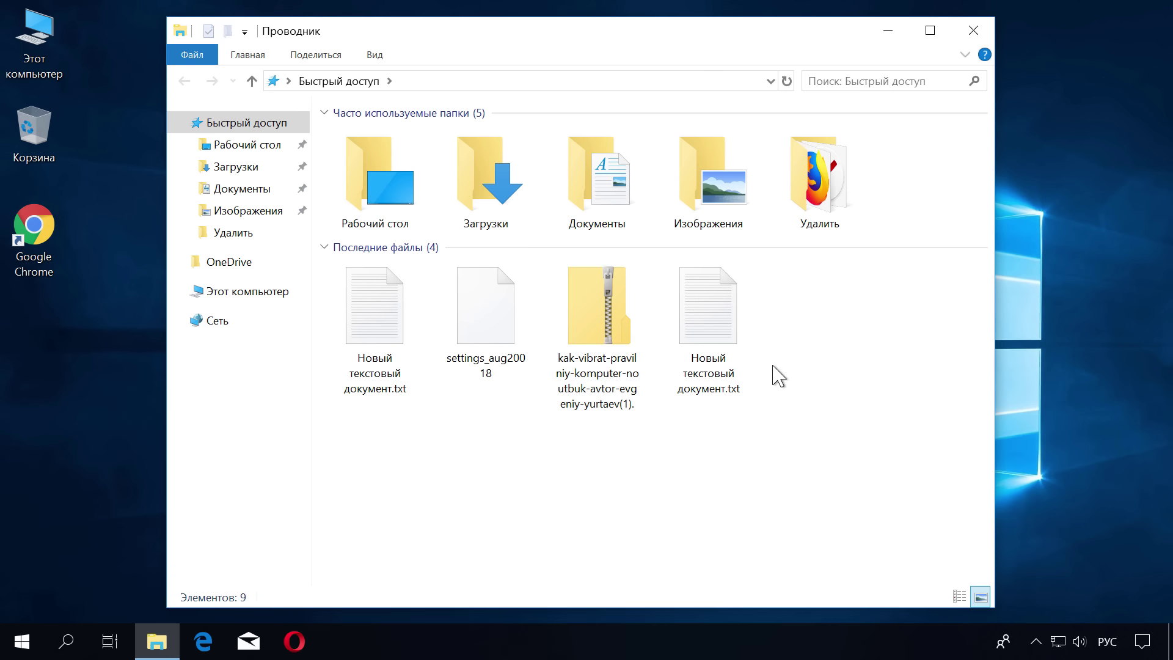
{"action": "left_click", "coordinate": [254, 293]}
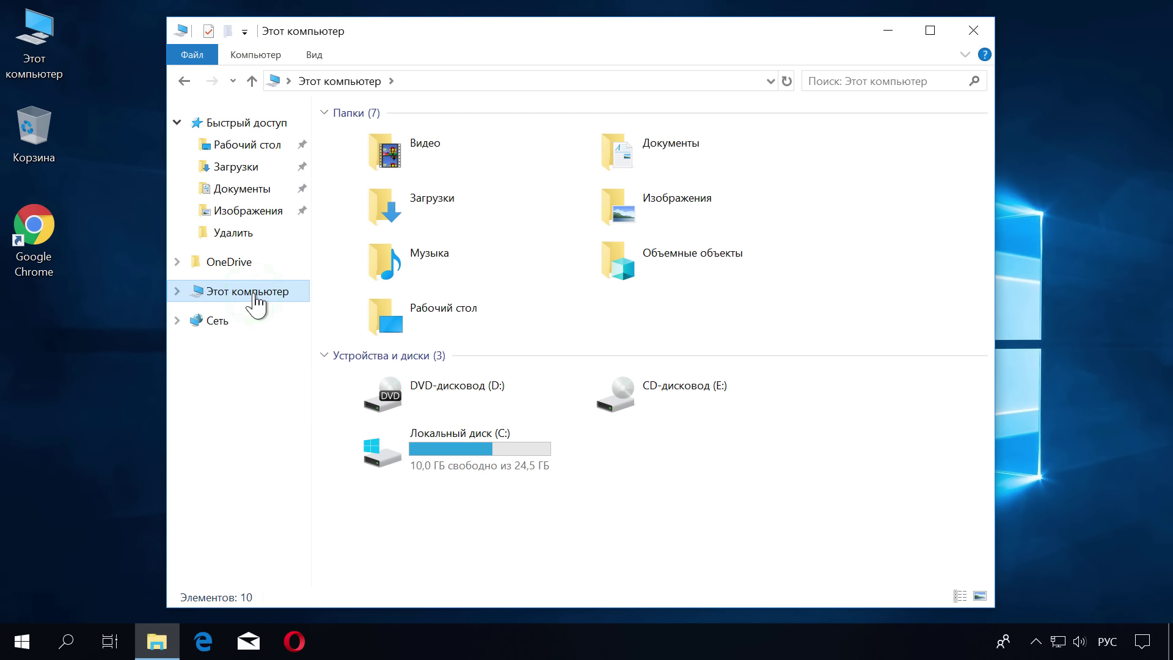
{"action": "right_click", "coordinate": [472, 449]}
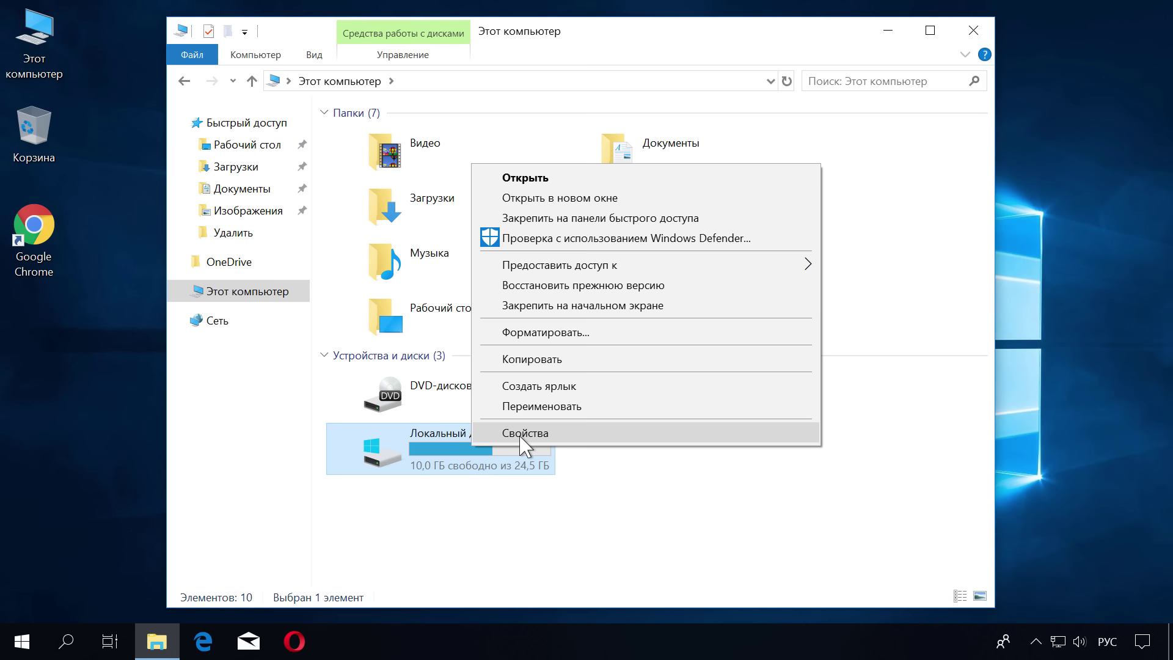
{"action": "left_click", "coordinate": [520, 434]}
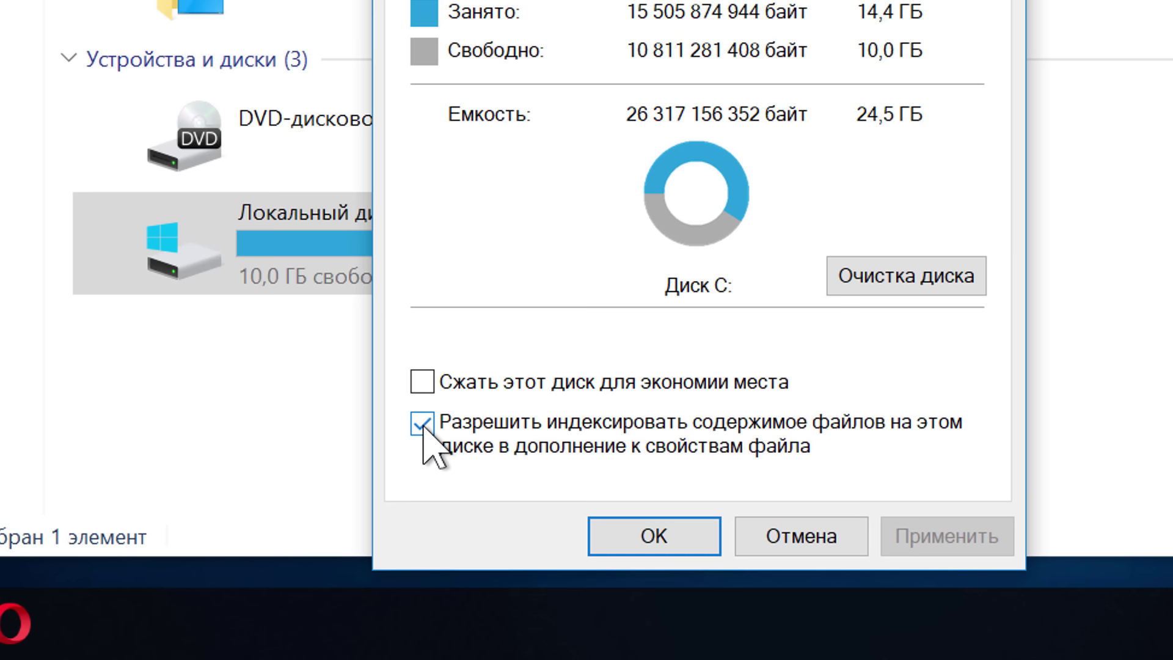
Turn off file content indexing for drive C:, applying it to all subfolders and files with administrator rights
{"action": "left_click", "coordinate": [422, 424]}
{"action": "left_click", "coordinate": [906, 536]}
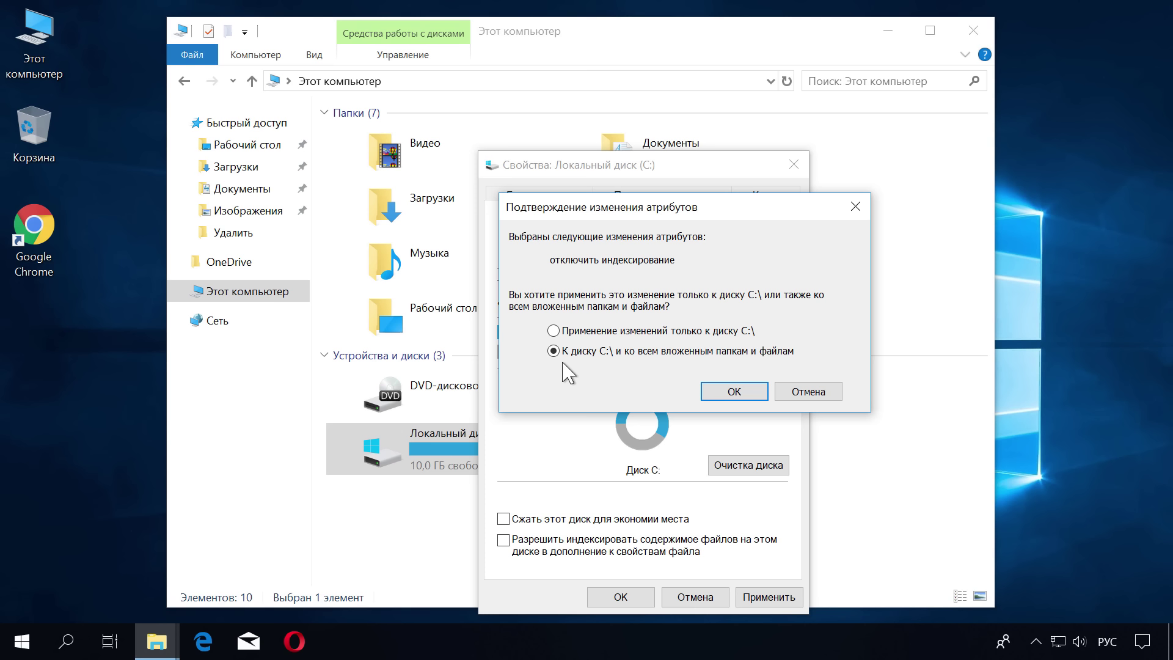
{"action": "left_click", "coordinate": [734, 393]}
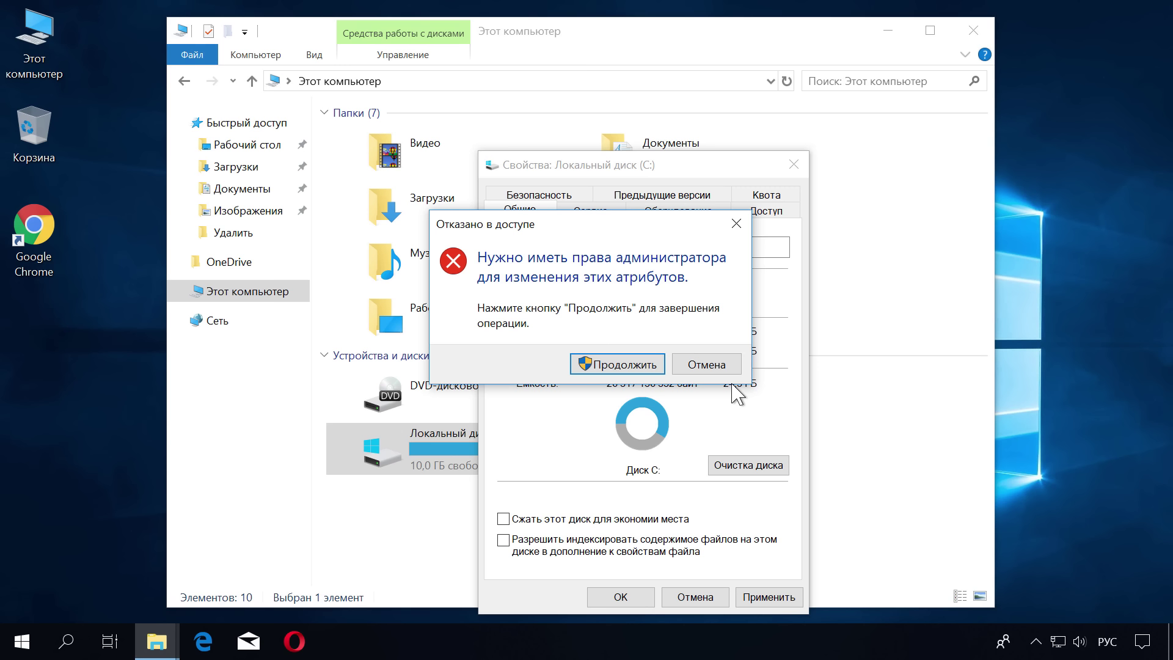
{"action": "left_click", "coordinate": [627, 358]}
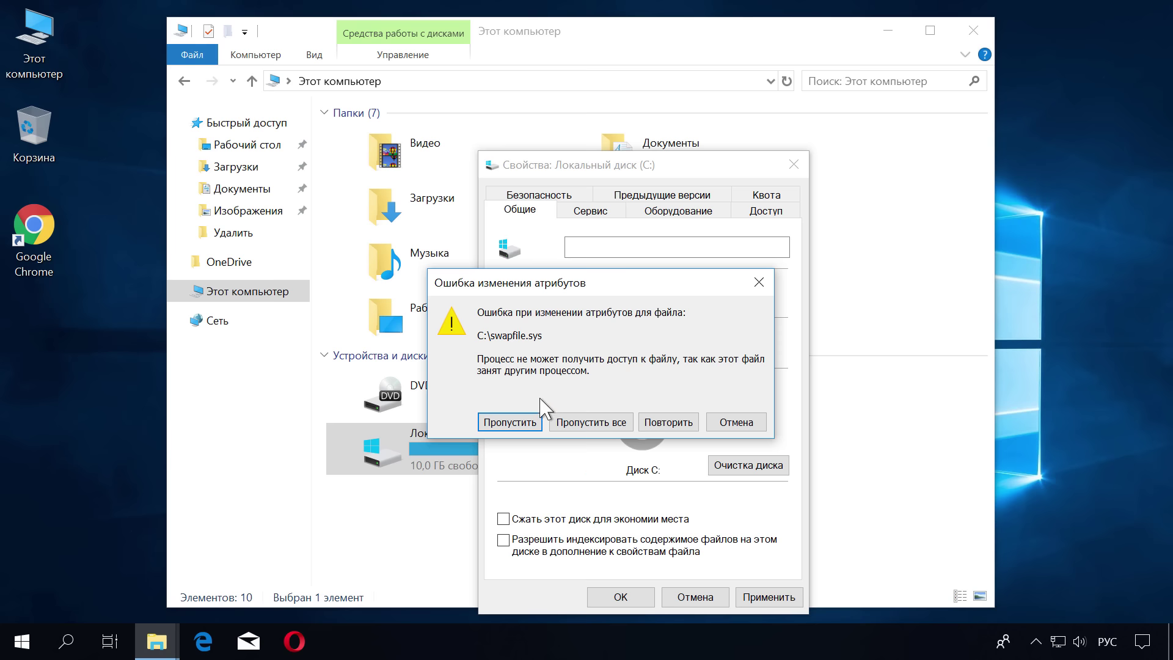
Skip all files whose attributes cannot be changed and close the properties of drive C:
{"action": "left_click", "coordinate": [523, 422]}
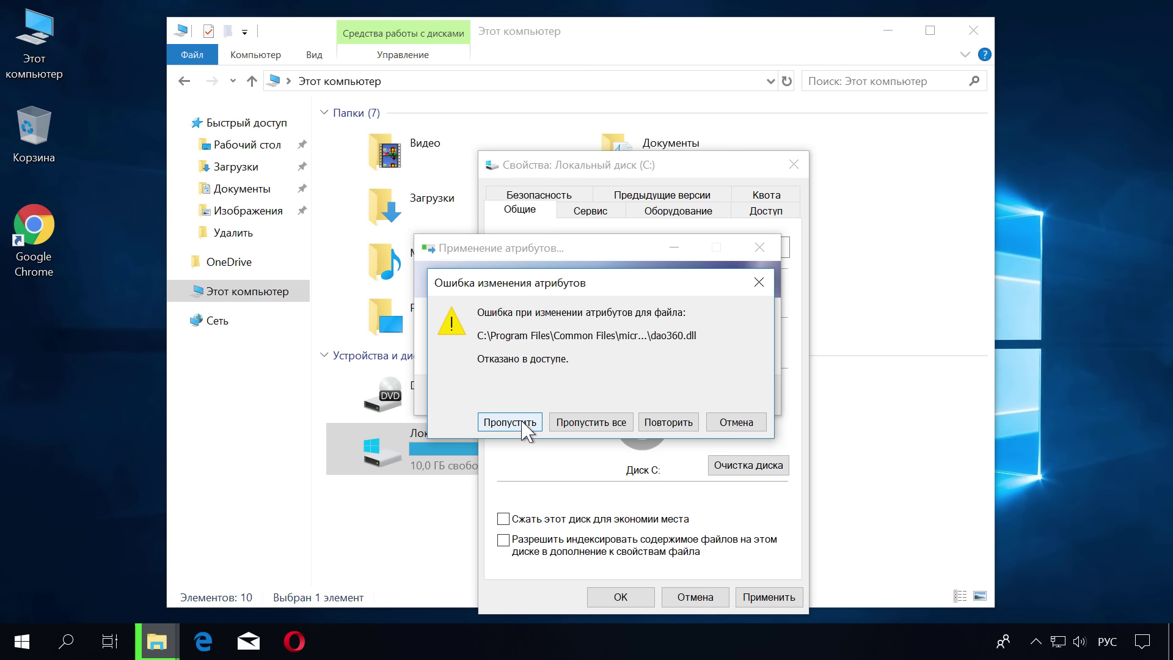
{"action": "left_click", "coordinate": [593, 426]}
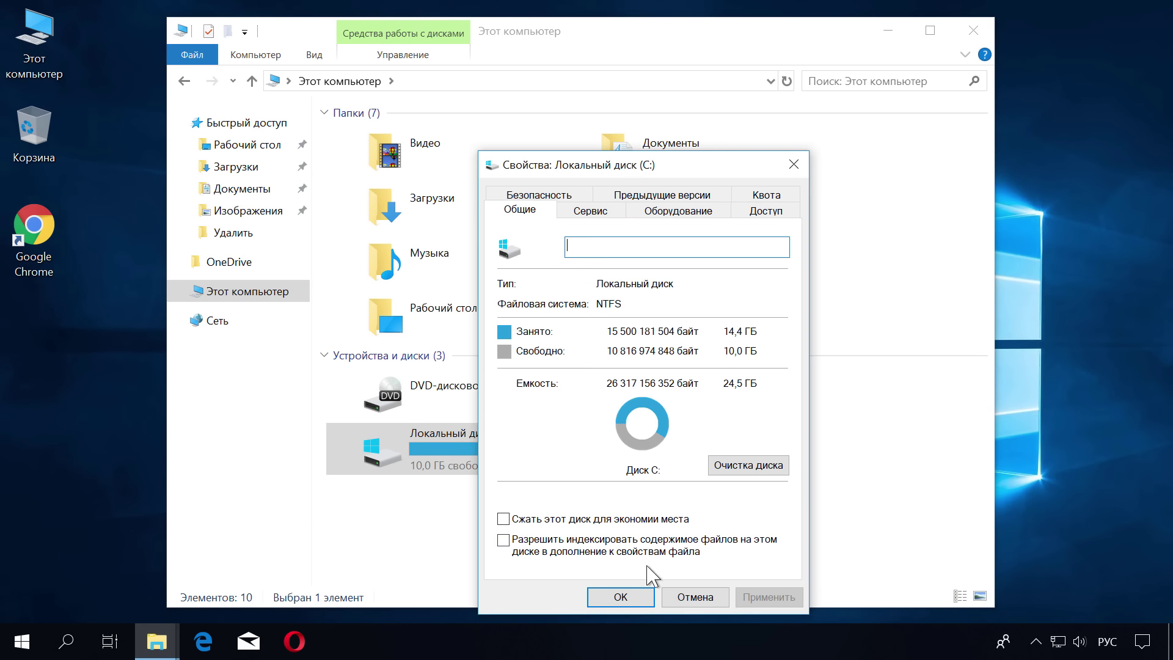
{"action": "left_click", "coordinate": [638, 595]}
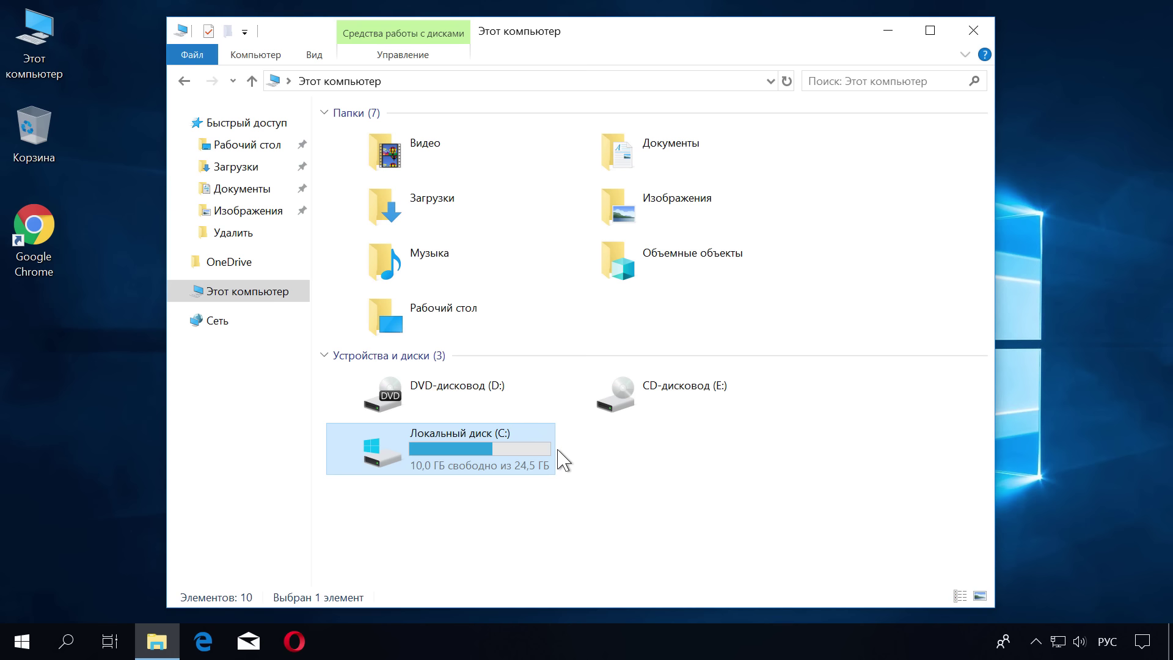
Disallow Remote Assistance connections to this computer in the remote access settings of the system properties
{"action": "right_click", "coordinate": [267, 291]}
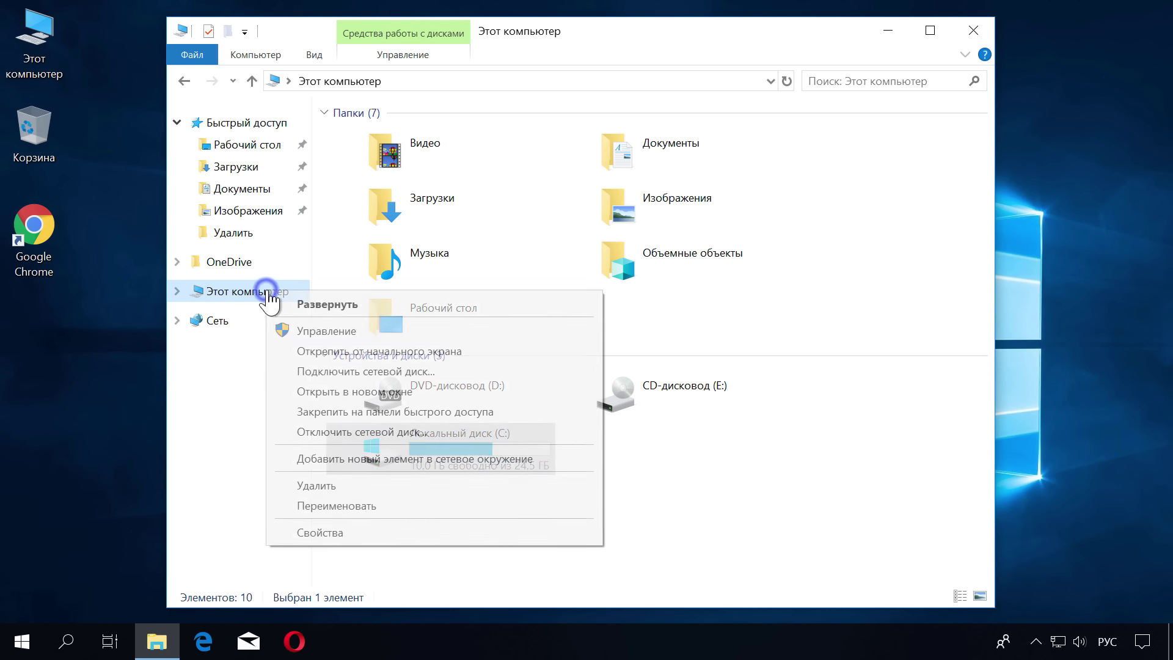
{"action": "left_click", "coordinate": [299, 539]}
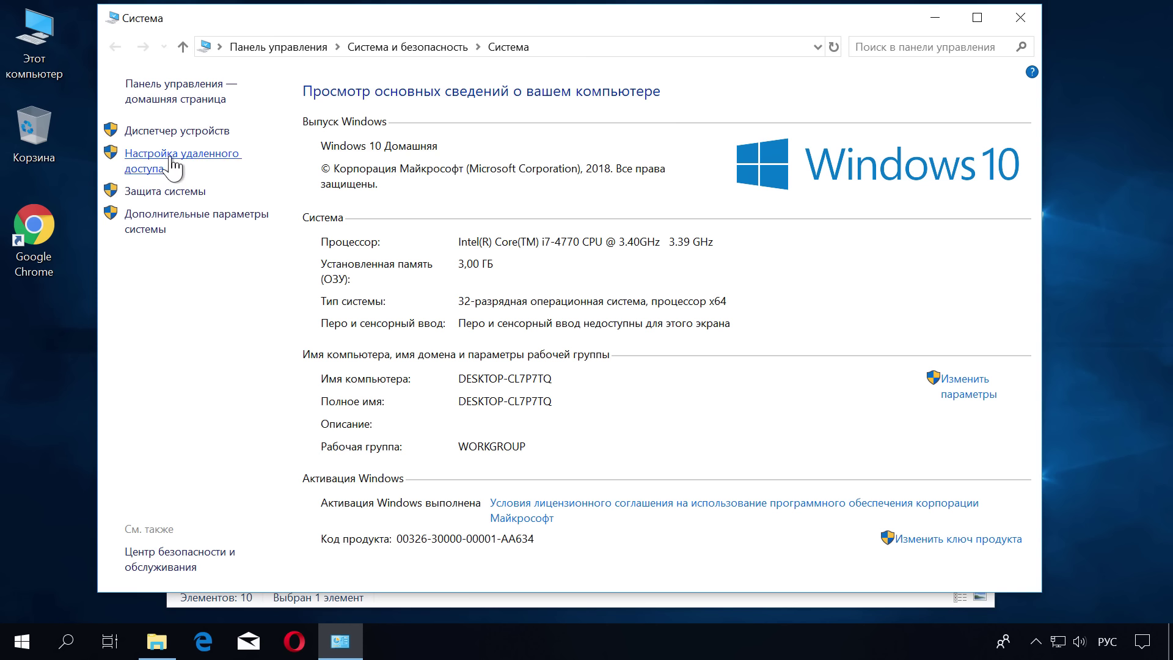
{"action": "left_click", "coordinate": [172, 158]}
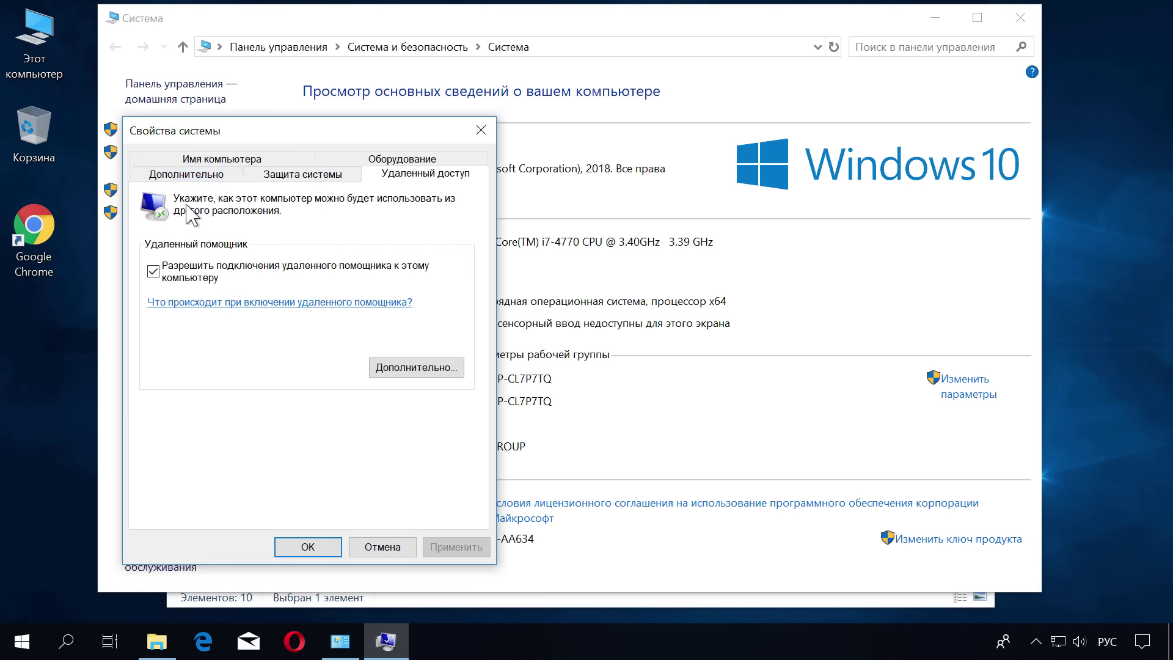
{"action": "left_click", "coordinate": [154, 272]}
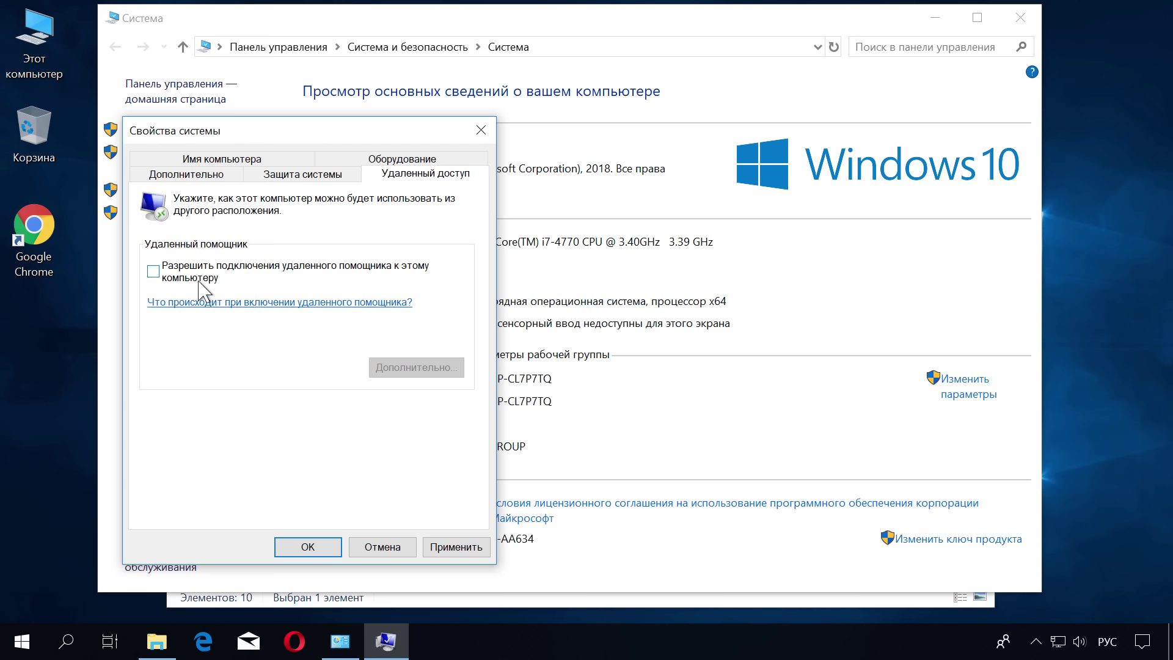
{"action": "left_click", "coordinate": [454, 545]}
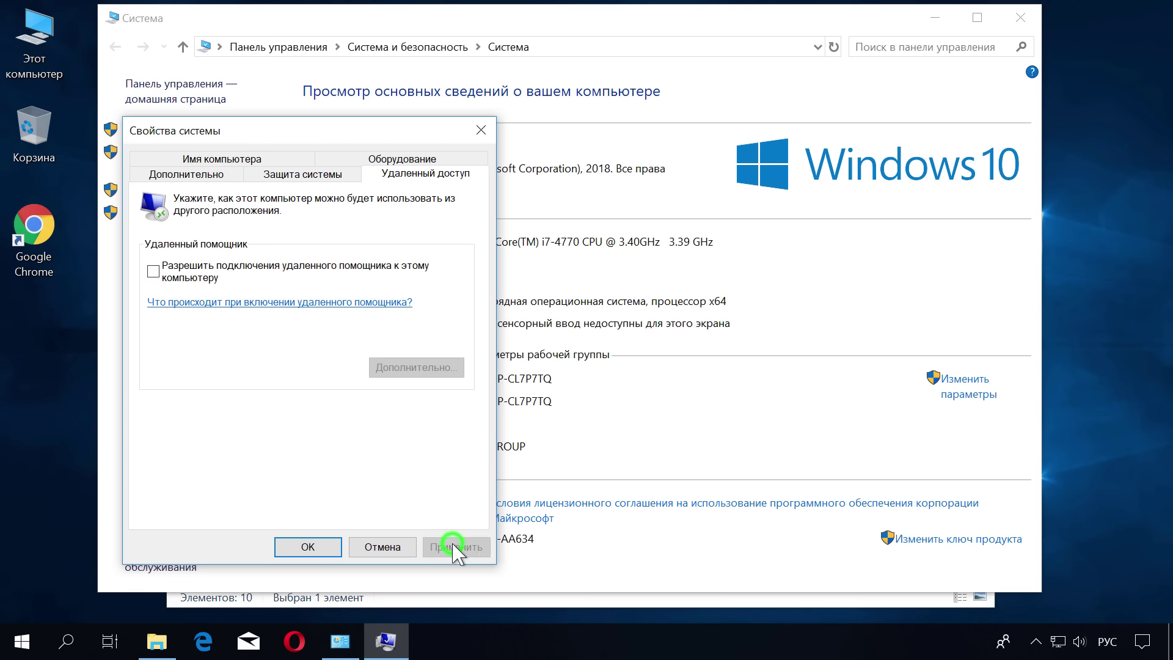
{"action": "left_click", "coordinate": [308, 547]}
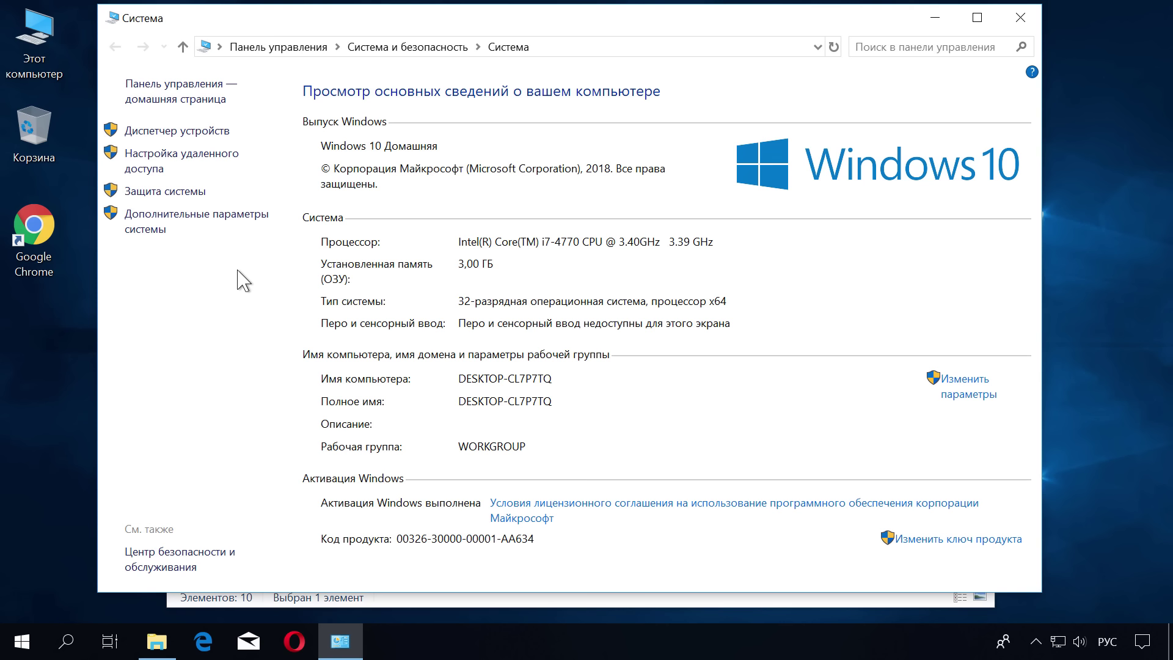
Disable system protection for Локальный диск (C:), confirm the change and close the system properties
{"action": "left_click", "coordinate": [175, 195]}
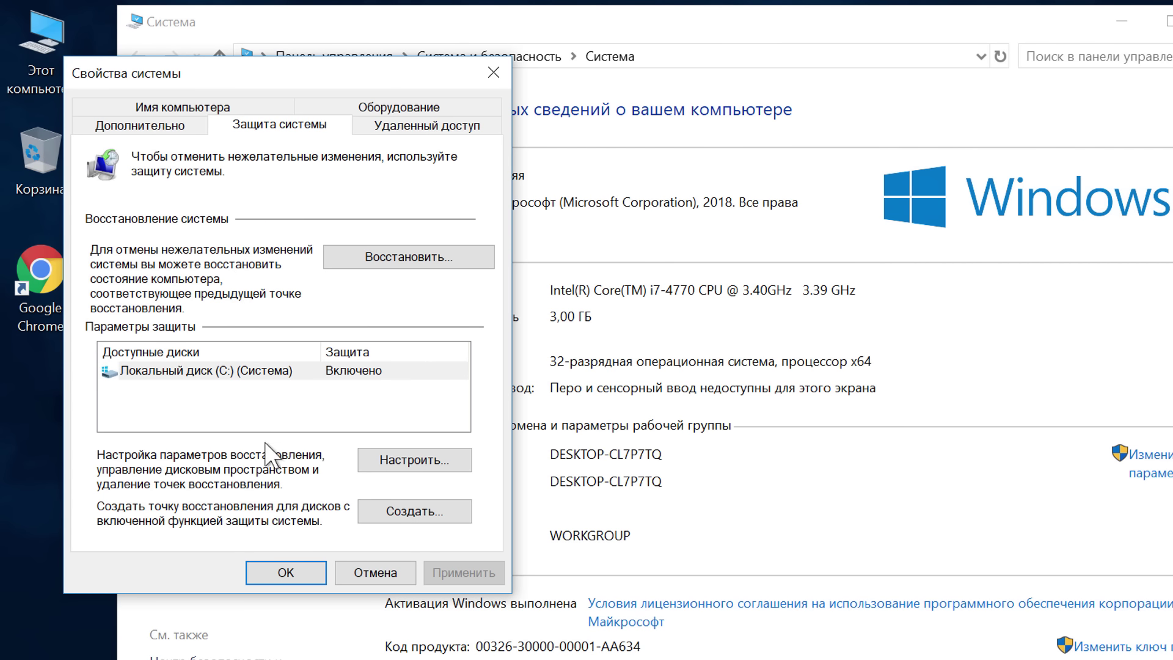
{"action": "left_click", "coordinate": [403, 461]}
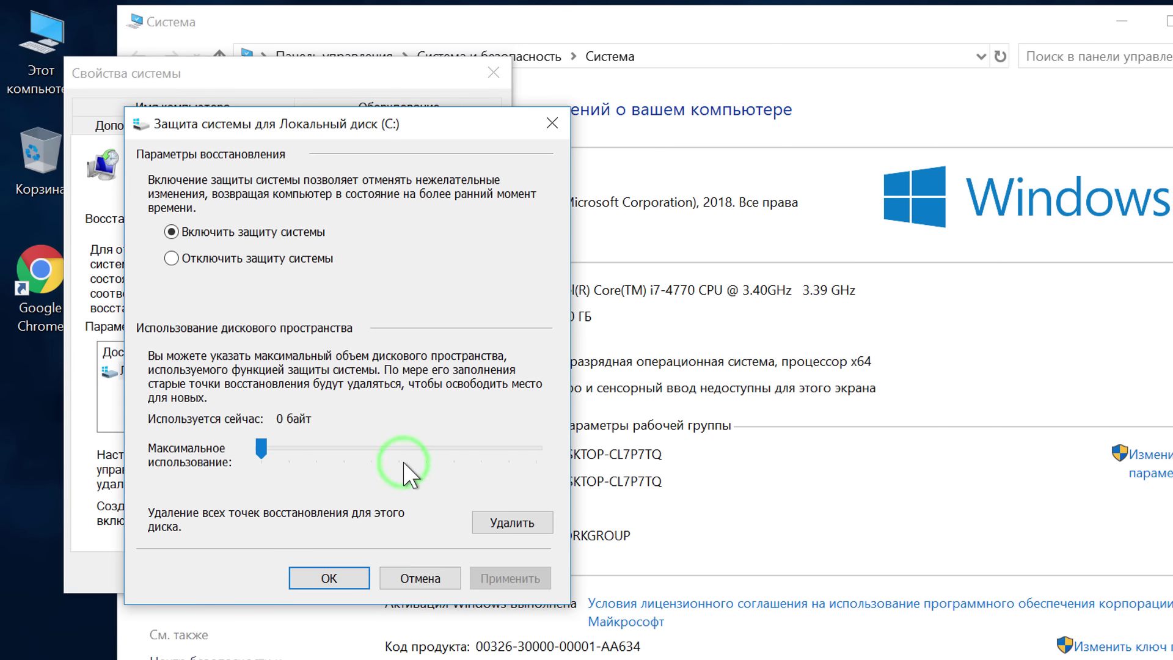
{"action": "left_click", "coordinate": [172, 259]}
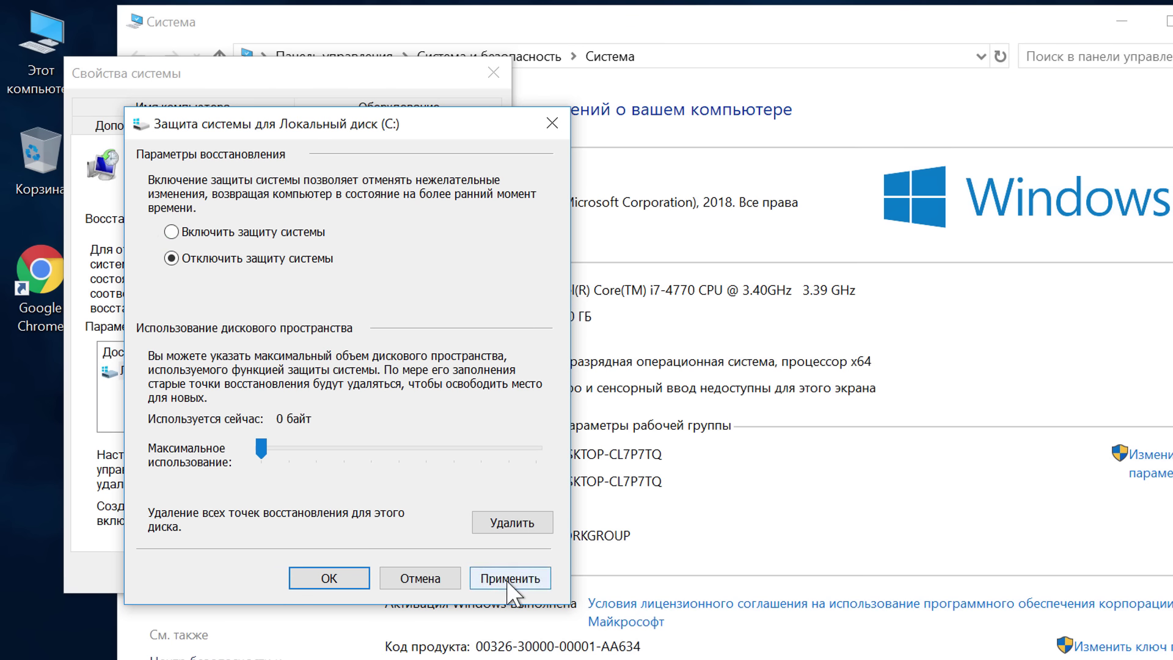
{"action": "left_click", "coordinate": [507, 578]}
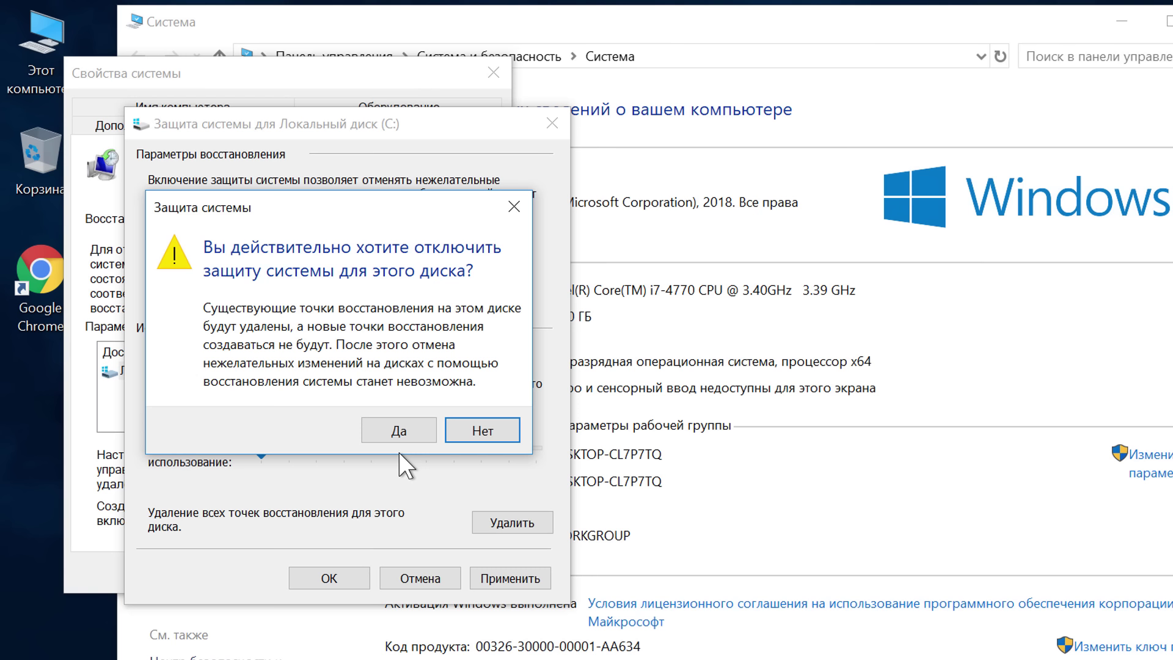
{"action": "left_click", "coordinate": [394, 434]}
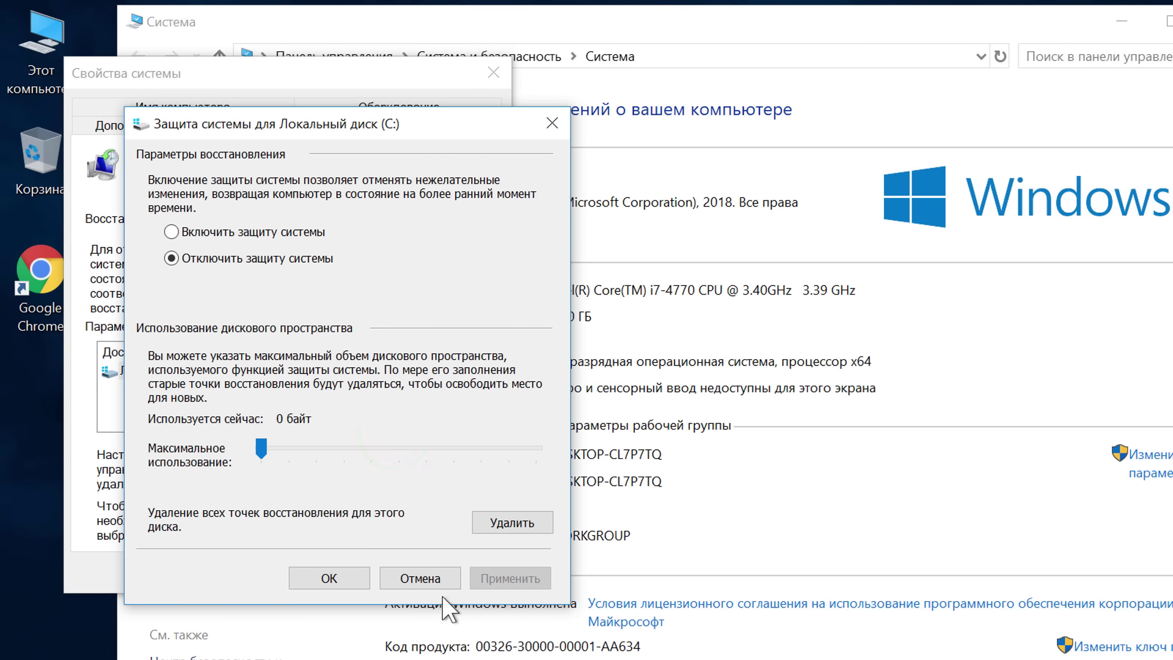
{"action": "left_click", "coordinate": [324, 575]}
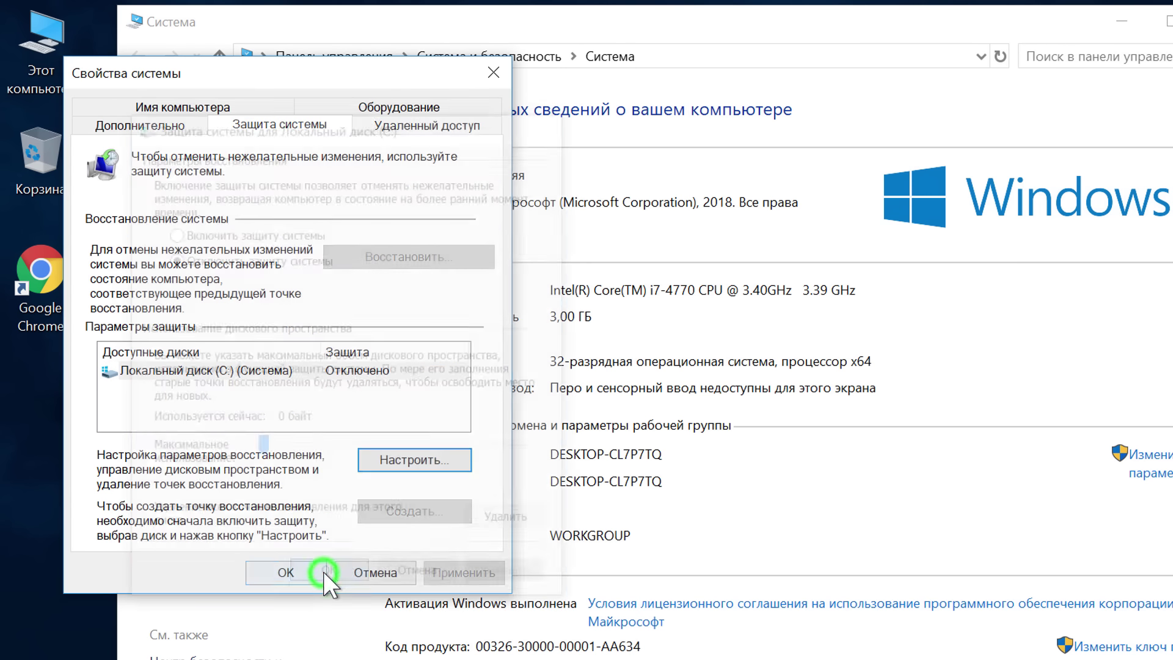
{"action": "left_click", "coordinate": [283, 573]}
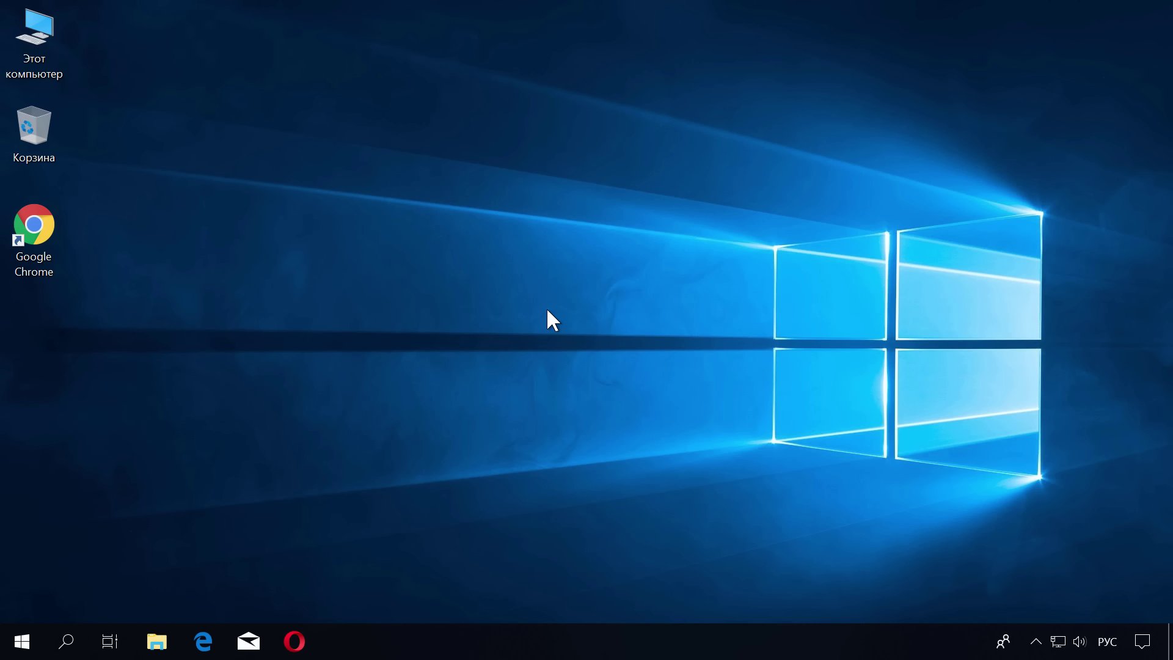
Open the Task Manager (Диспетчер задач)
{"action": "key", "text": "ctrl+super+o"}
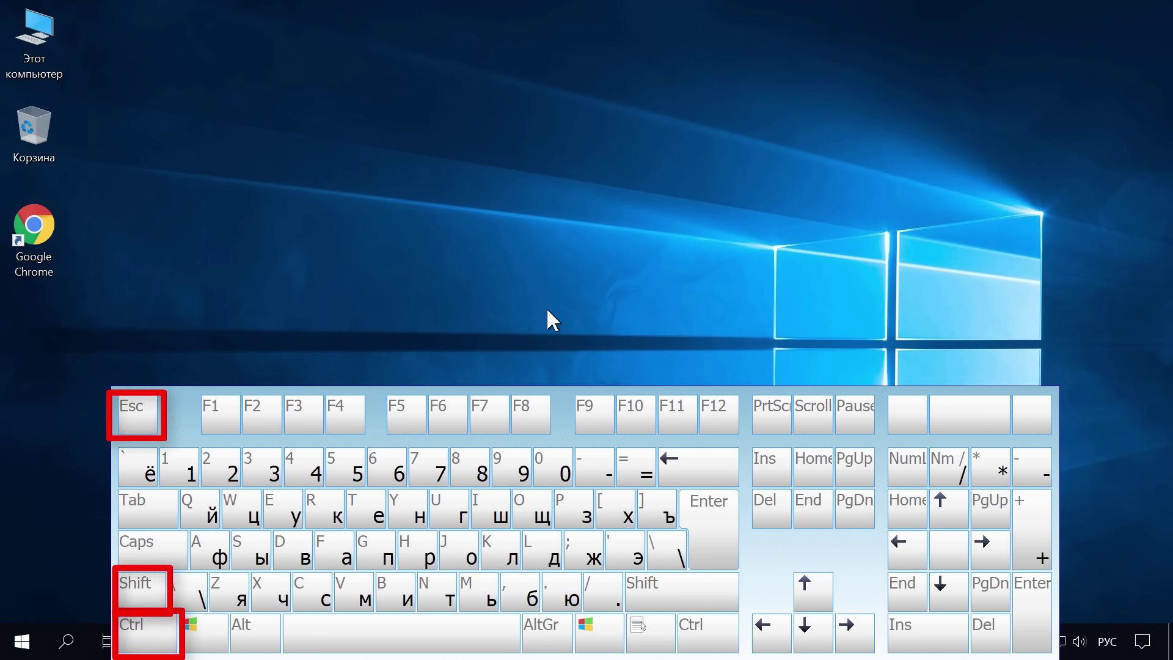
{"action": "key", "text": "ctrl+shift"}
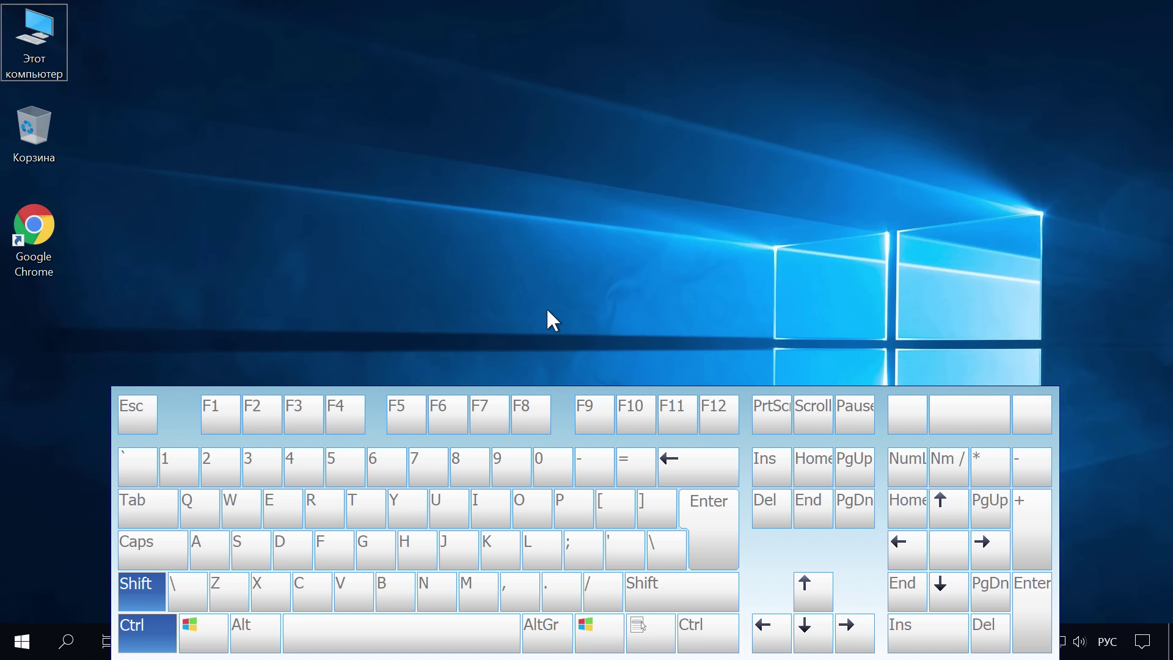
{"action": "key", "text": "ctrl+shift+Escape"}
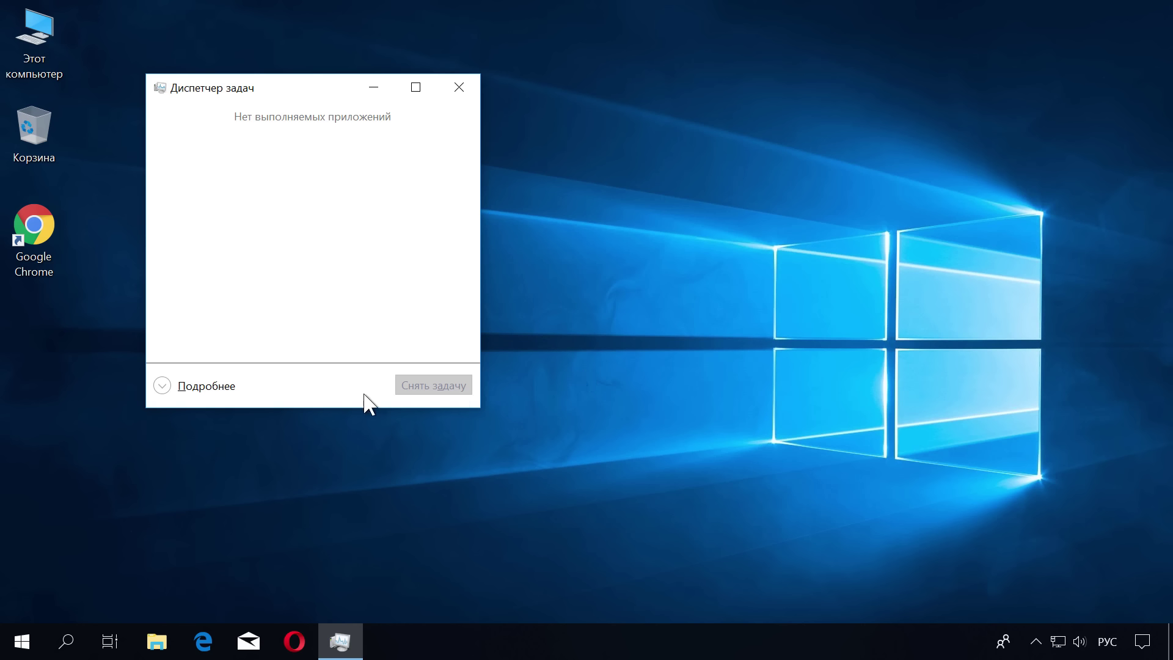
Disable Microsoft OneDrive Setup and Logitech Webcam Software in the startup programs (Автозагрузка) of the detailed Task Manager
{"action": "left_click", "coordinate": [161, 385]}
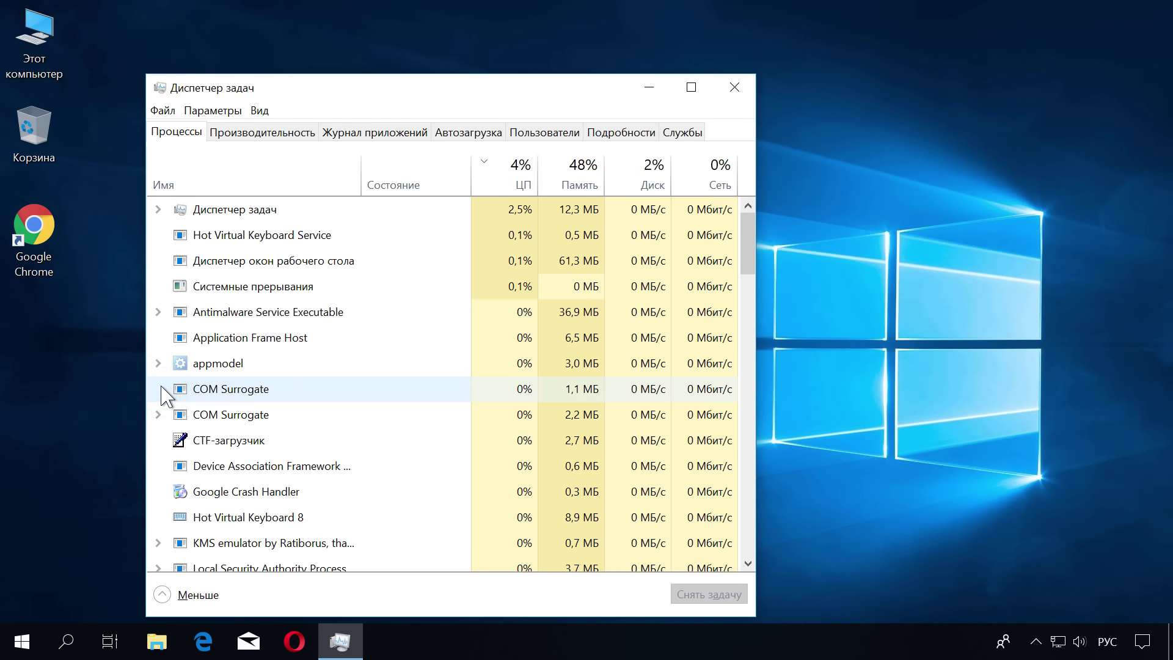
{"action": "left_click", "coordinate": [469, 132]}
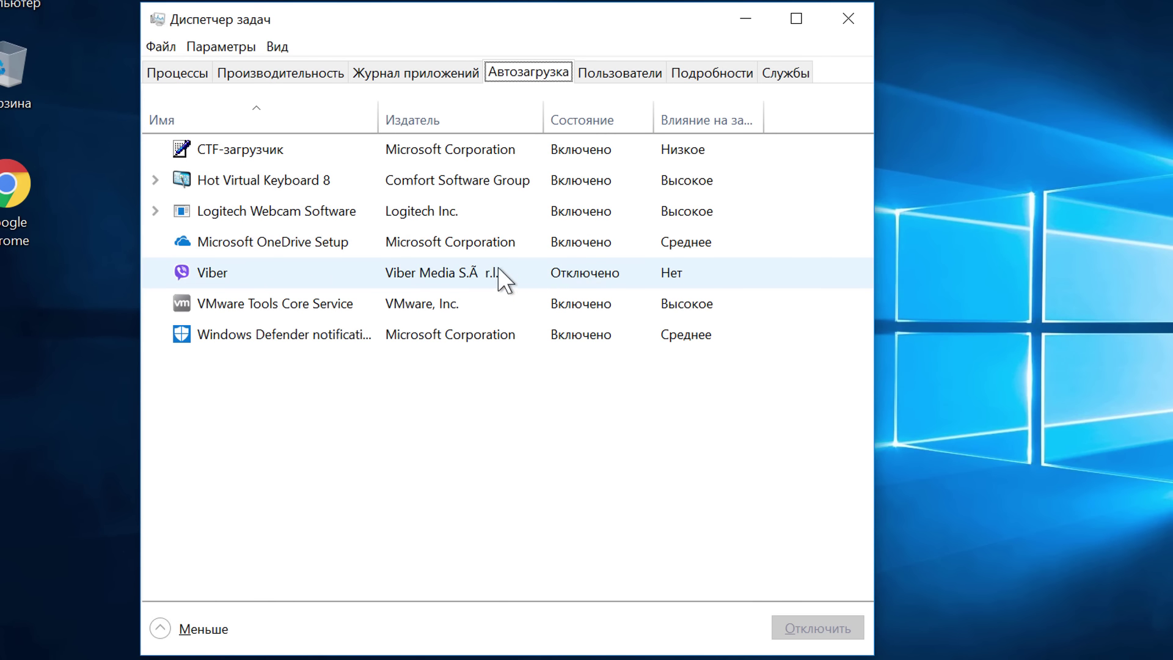
{"action": "left_click", "coordinate": [291, 241]}
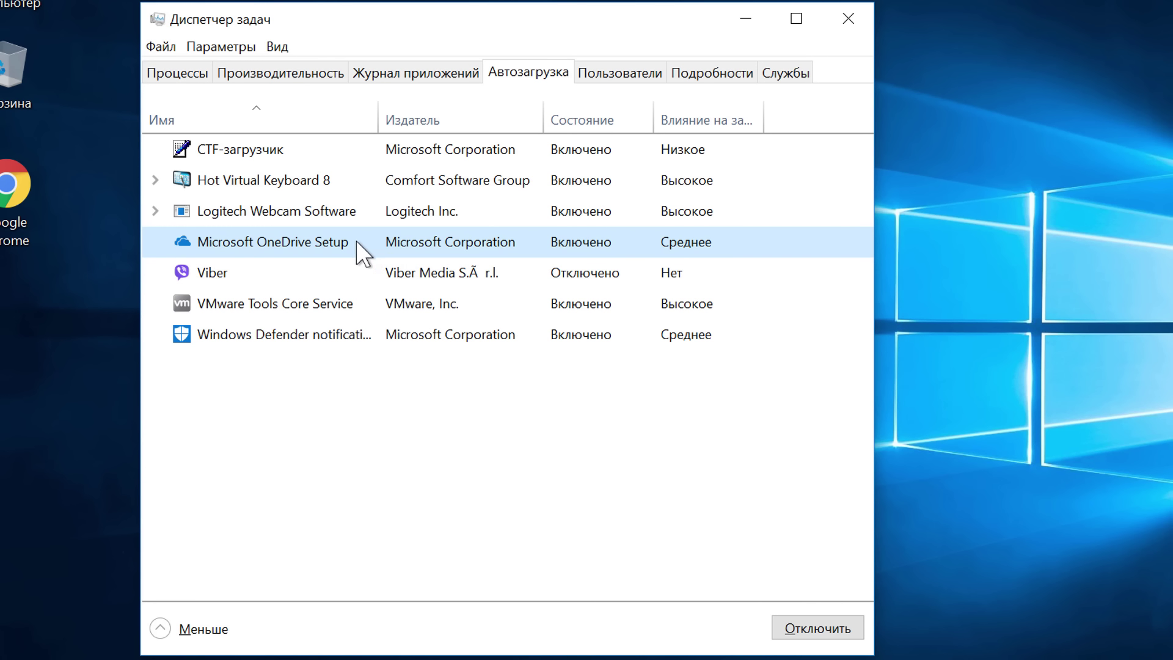
{"action": "left_click", "coordinate": [803, 623]}
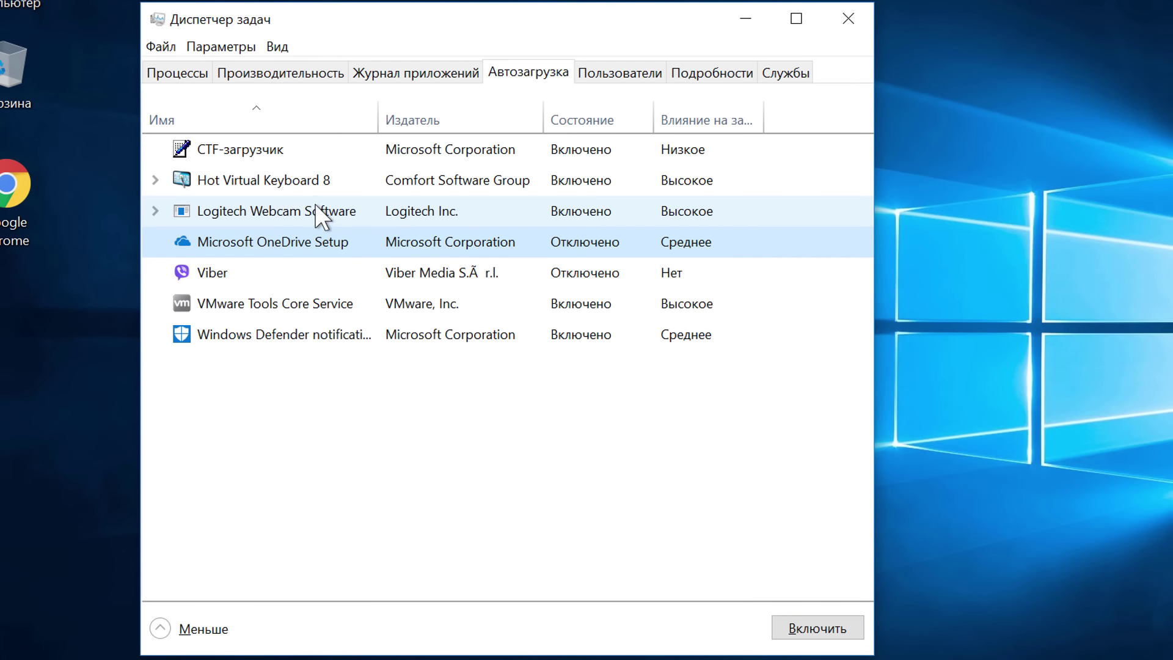
{"action": "left_click", "coordinate": [294, 209]}
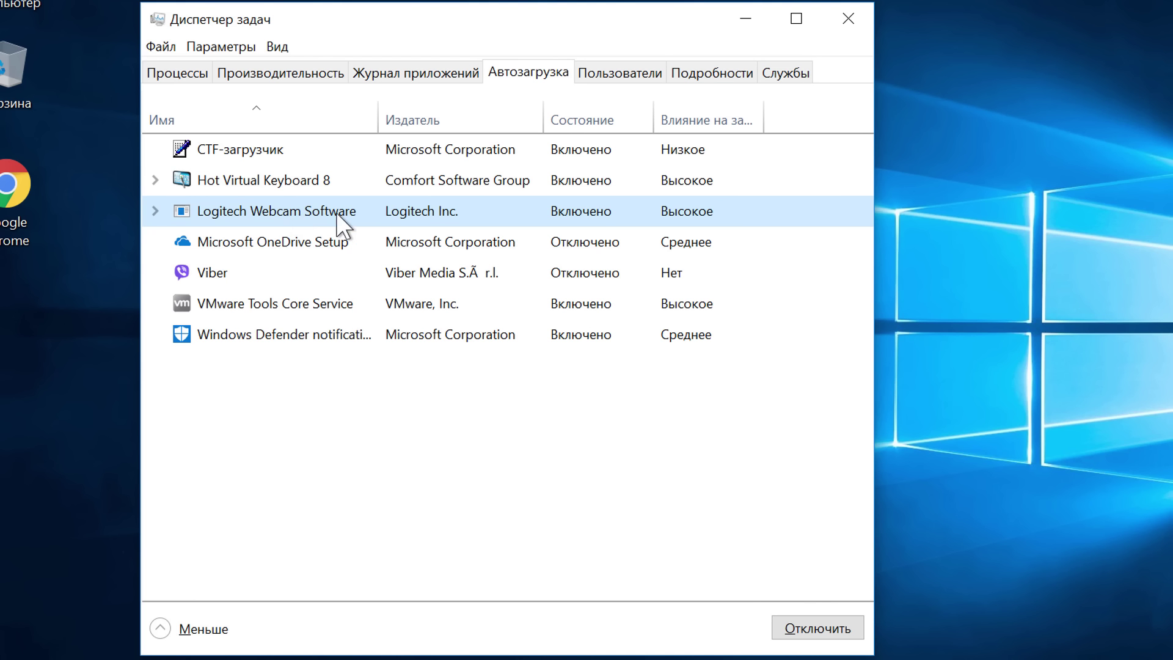
{"action": "left_click", "coordinate": [818, 617]}
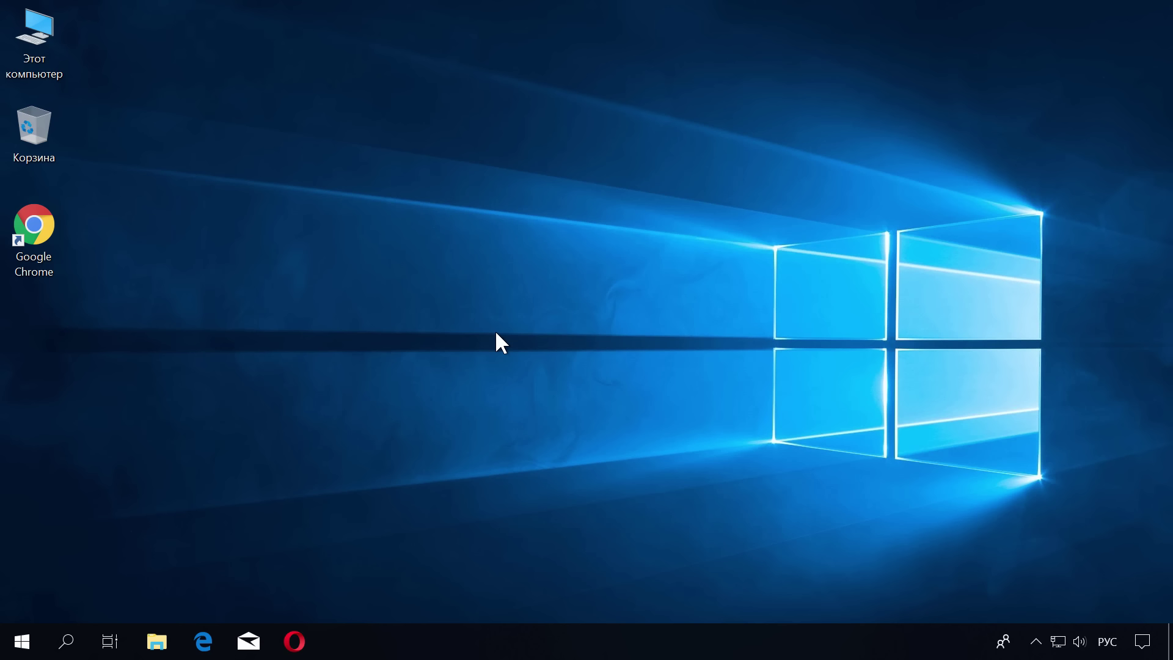
Turn off hibernation by running "powercfg -h off" in a Command Prompt (Командная строка) started as administrator
{"action": "key", "text": "super"}
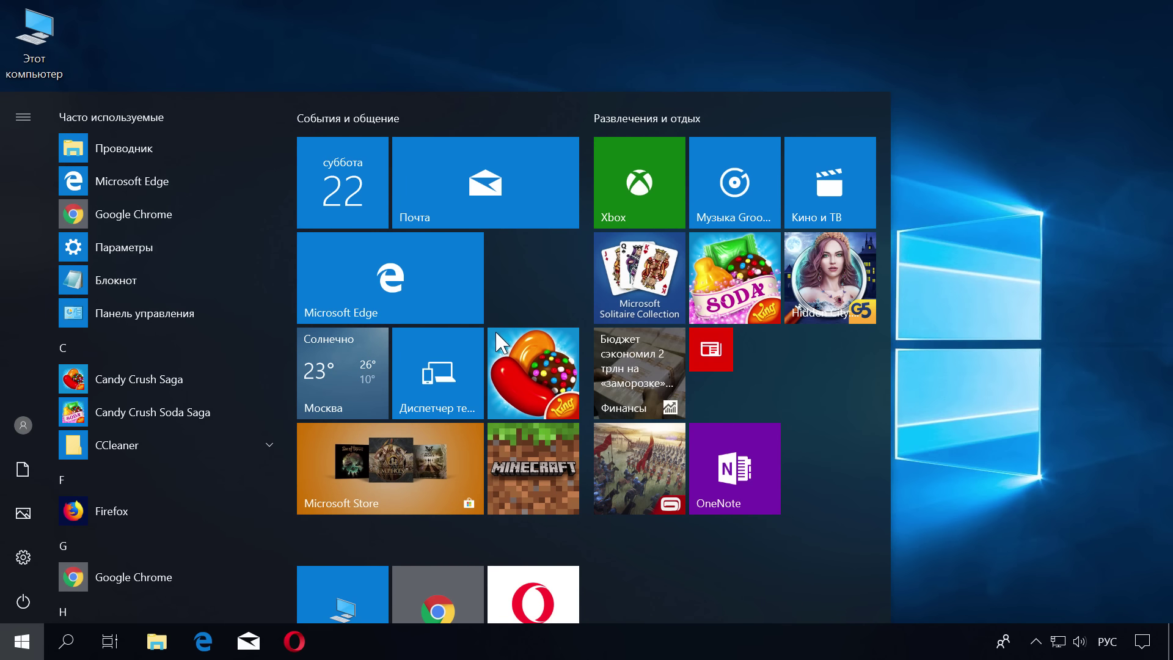
{"action": "type", "text": "кома"}
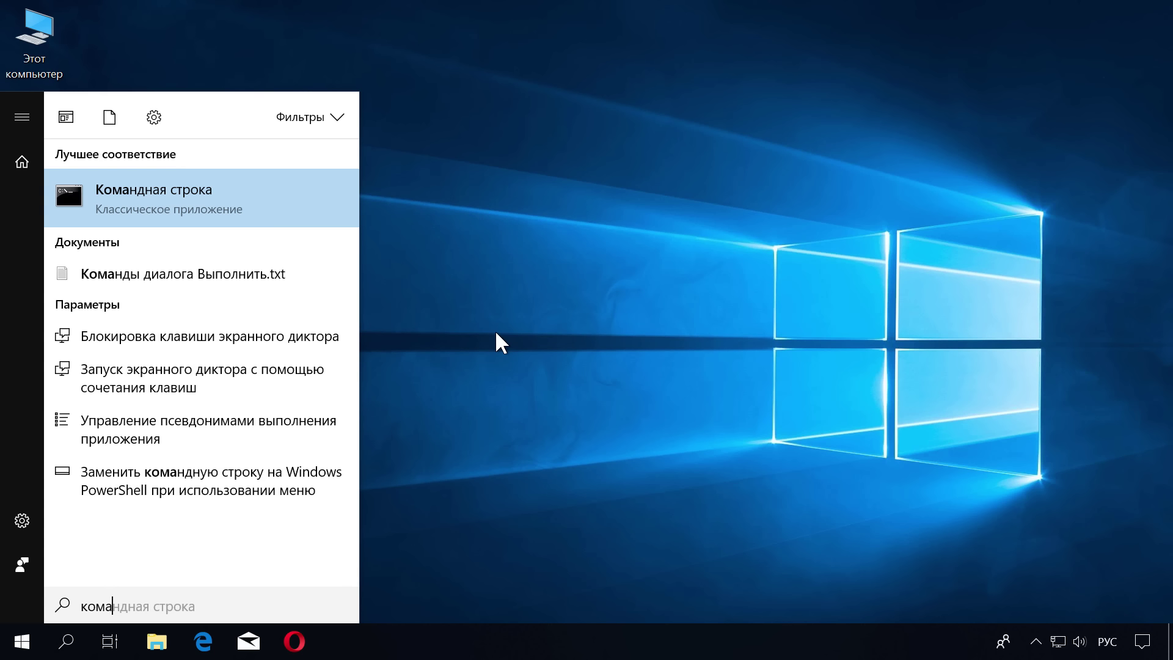
{"action": "right_click", "coordinate": [226, 189]}
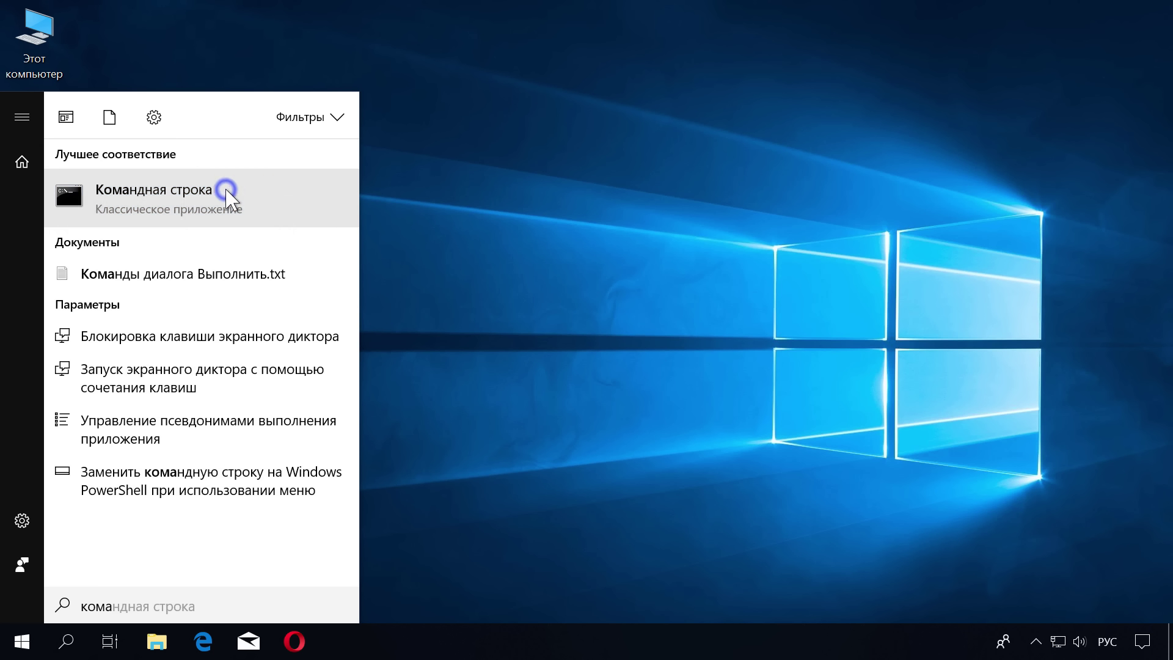
{"action": "left_click", "coordinate": [207, 214]}
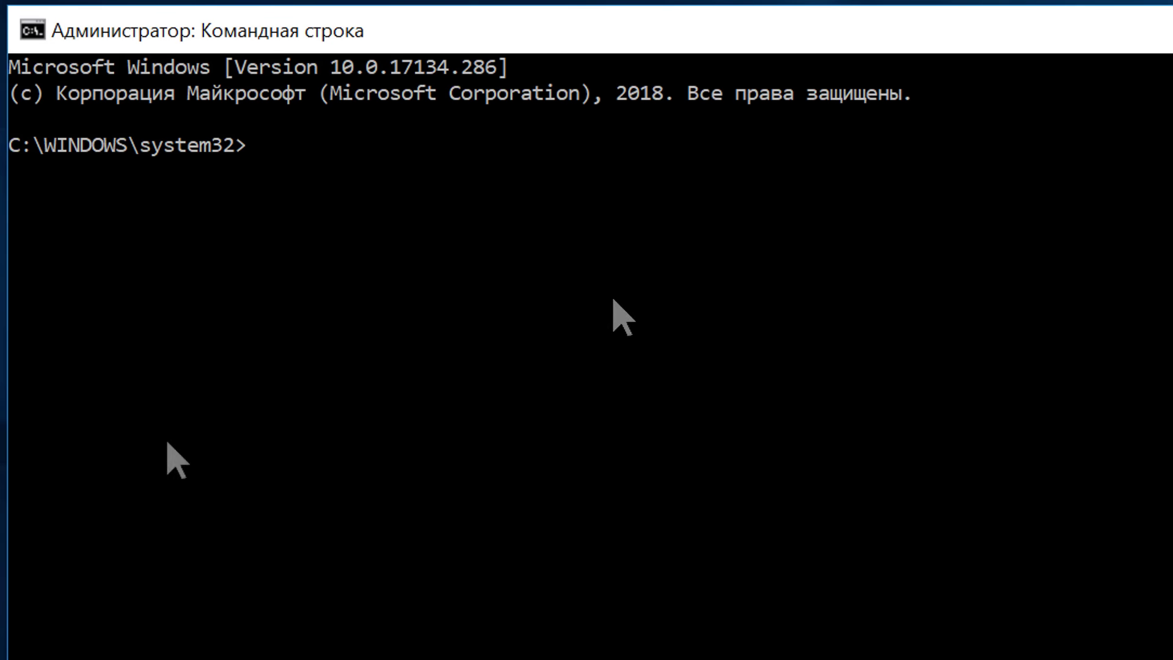
{"action": "type", "text": "powercfg -h off"}
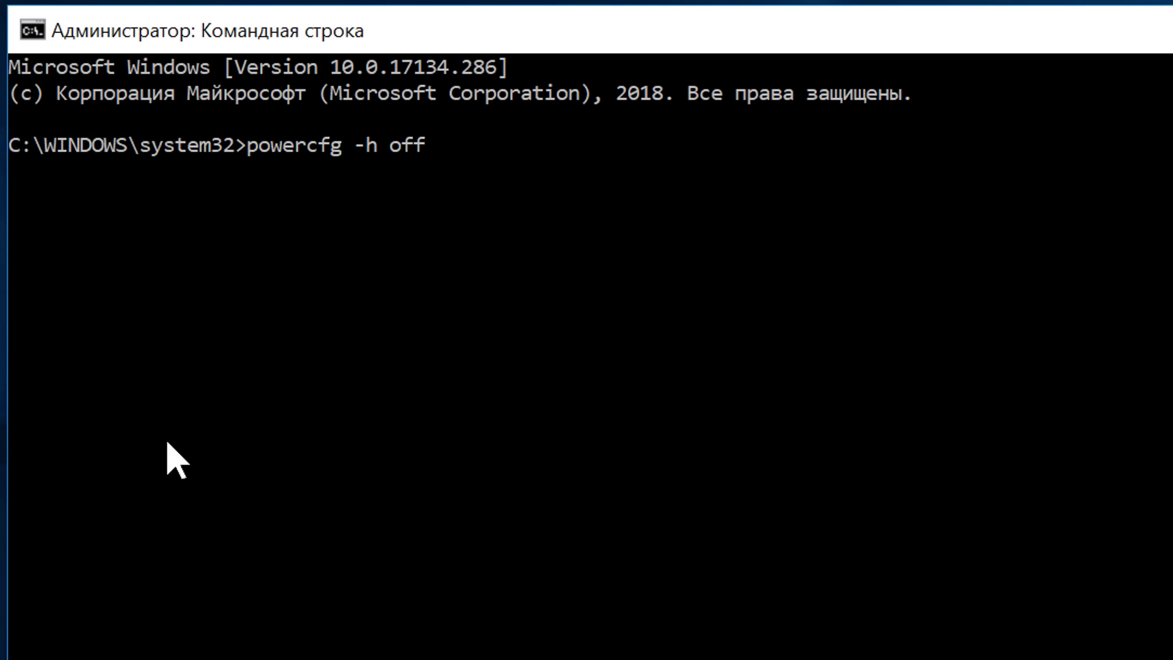
{"action": "key", "text": "Return"}
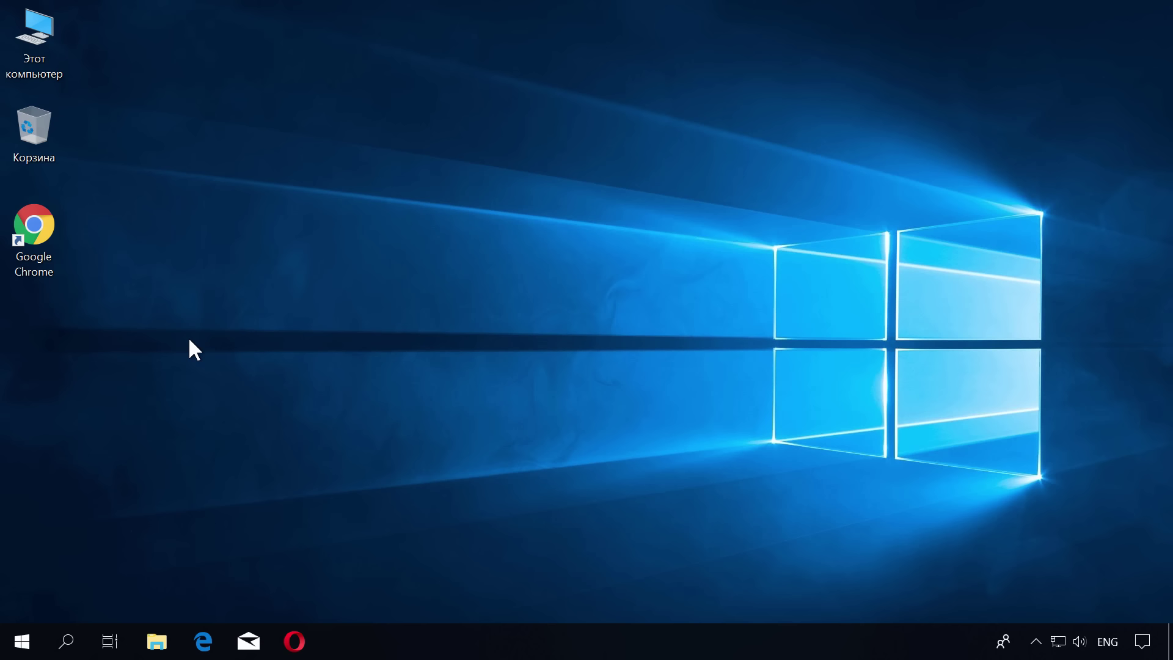
Switch off background recording during games in the DVR для игр section of the Windows gaming settings
{"action": "left_click", "coordinate": [235, 474]}
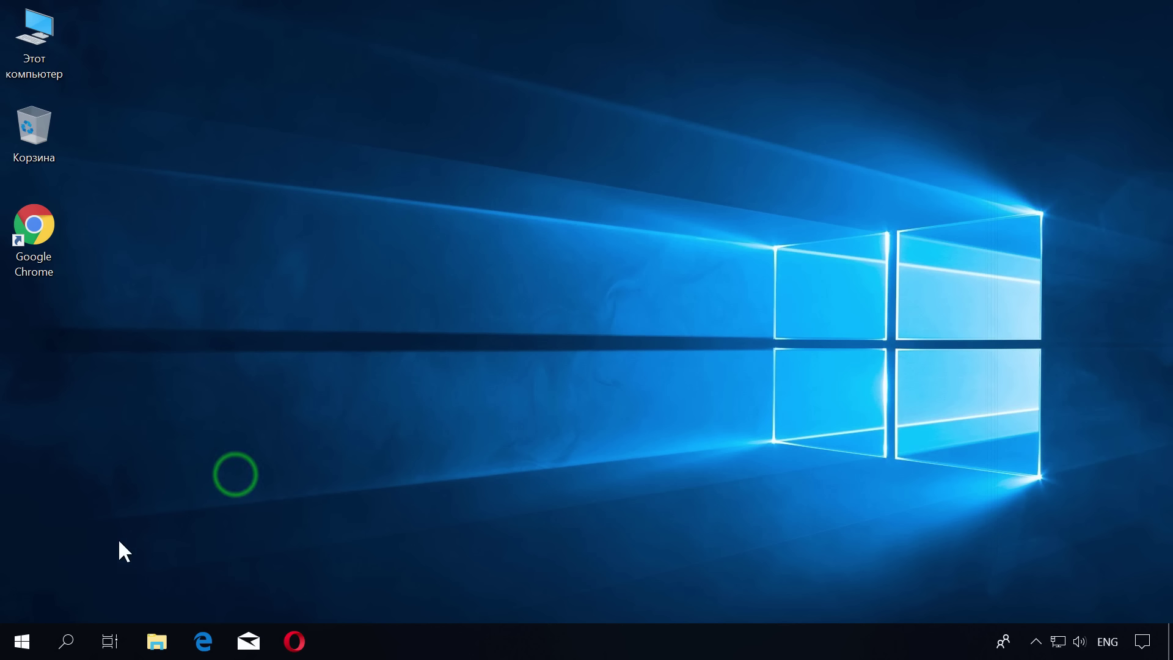
{"action": "left_click", "coordinate": [17, 644]}
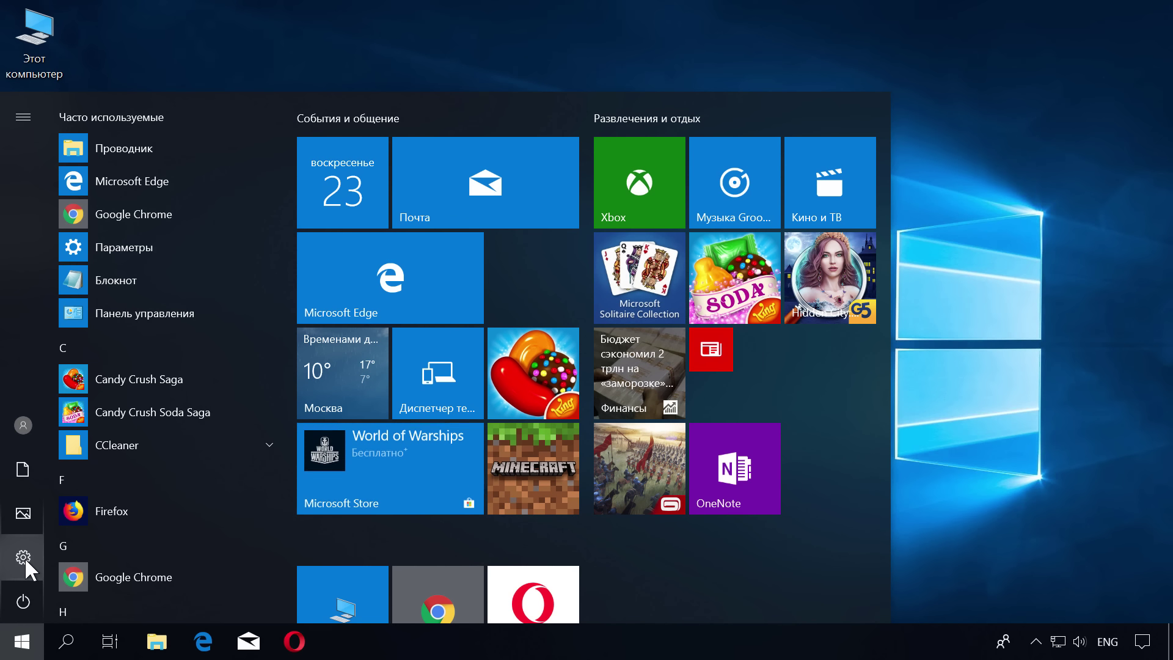
{"action": "left_click", "coordinate": [25, 557]}
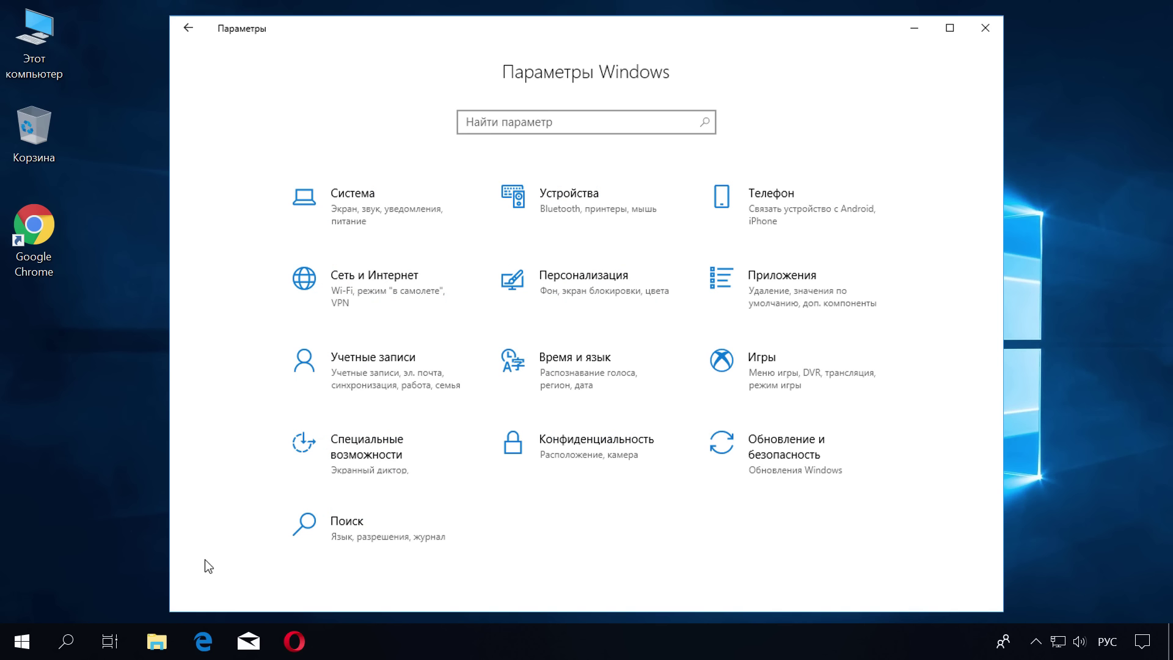
{"action": "left_click", "coordinate": [754, 365]}
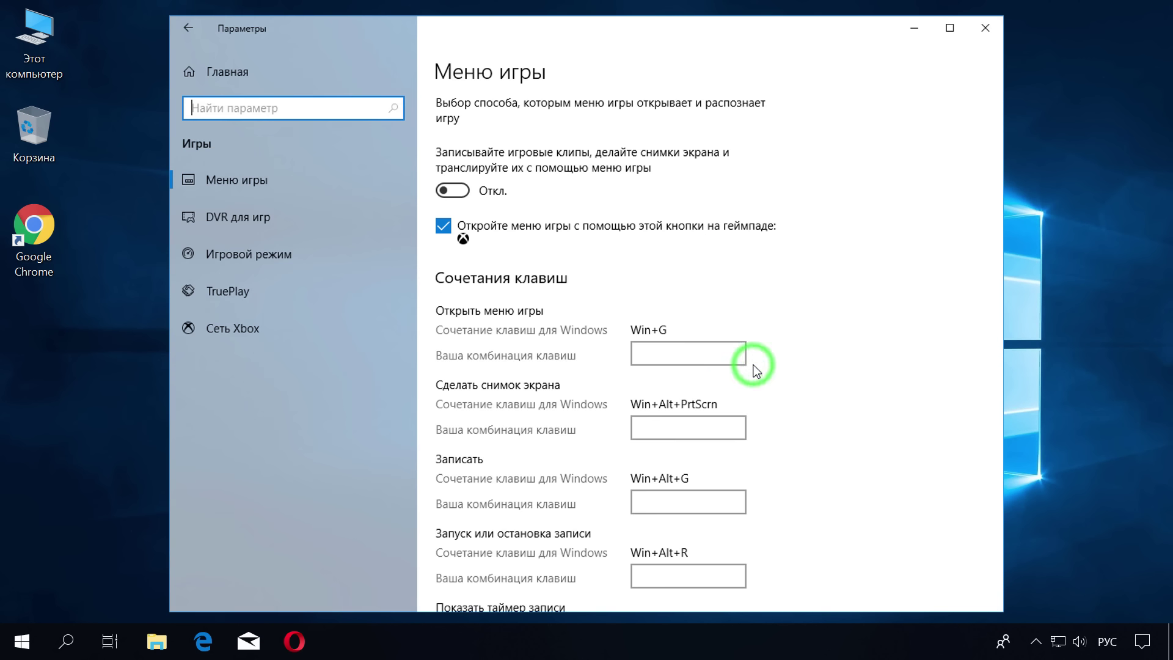
{"action": "left_click", "coordinate": [265, 218]}
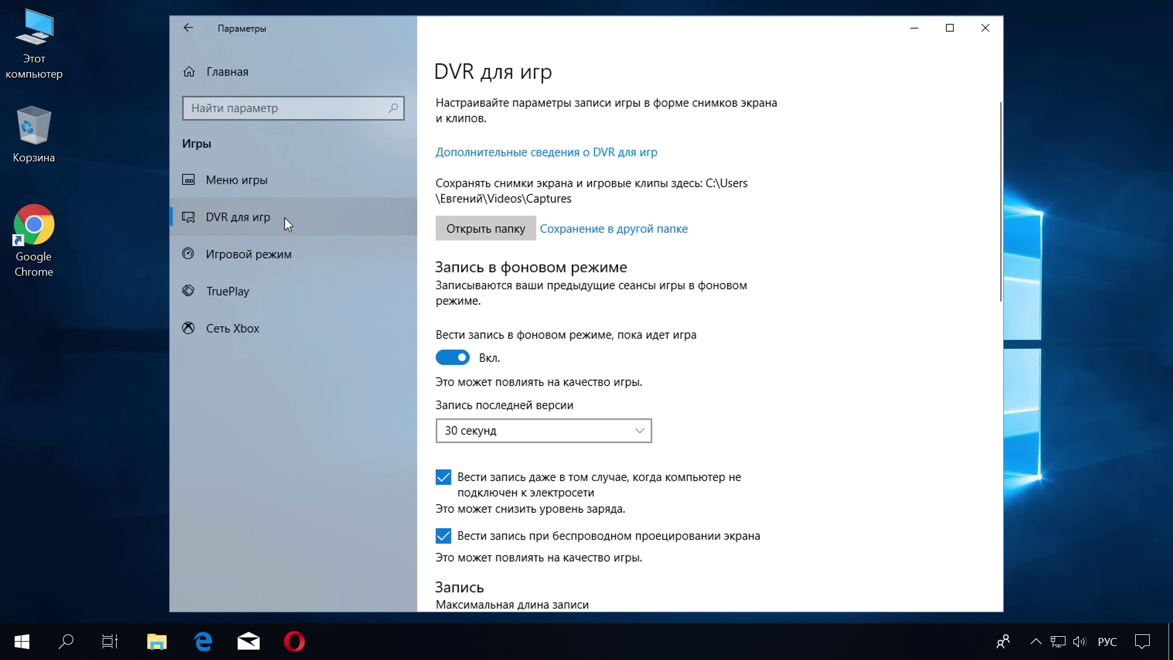
{"action": "left_click", "coordinate": [452, 356]}
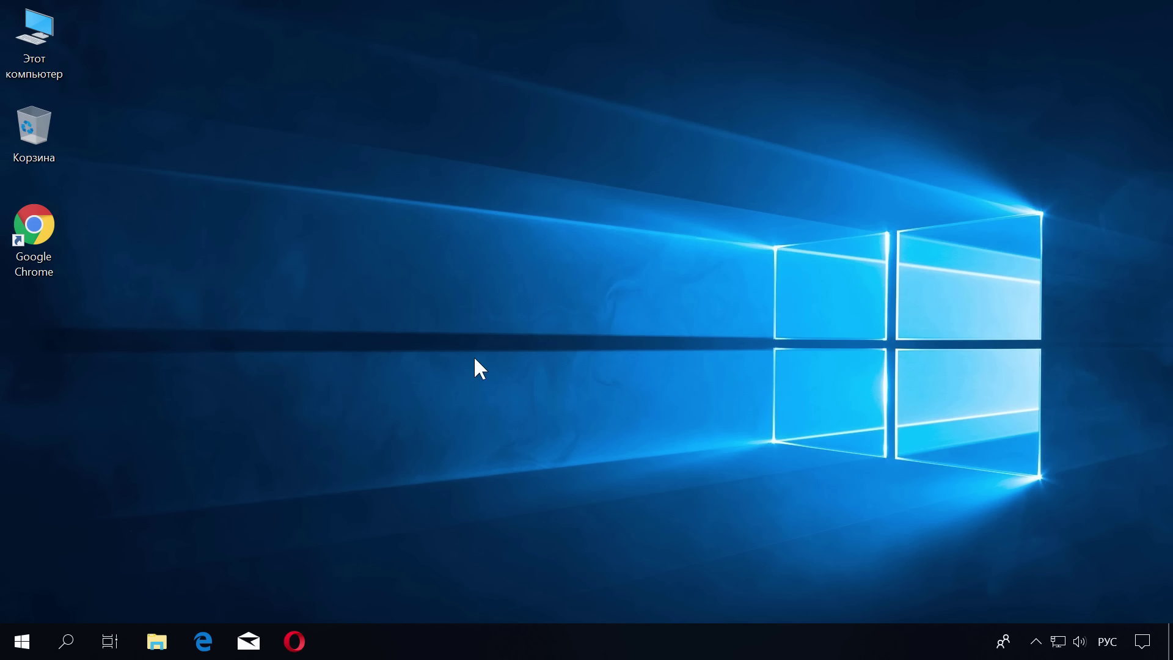
Open the performance options (Параметры быстродействия) from the advanced system settings of Этот компьютер
{"action": "left_click", "coordinate": [155, 638]}
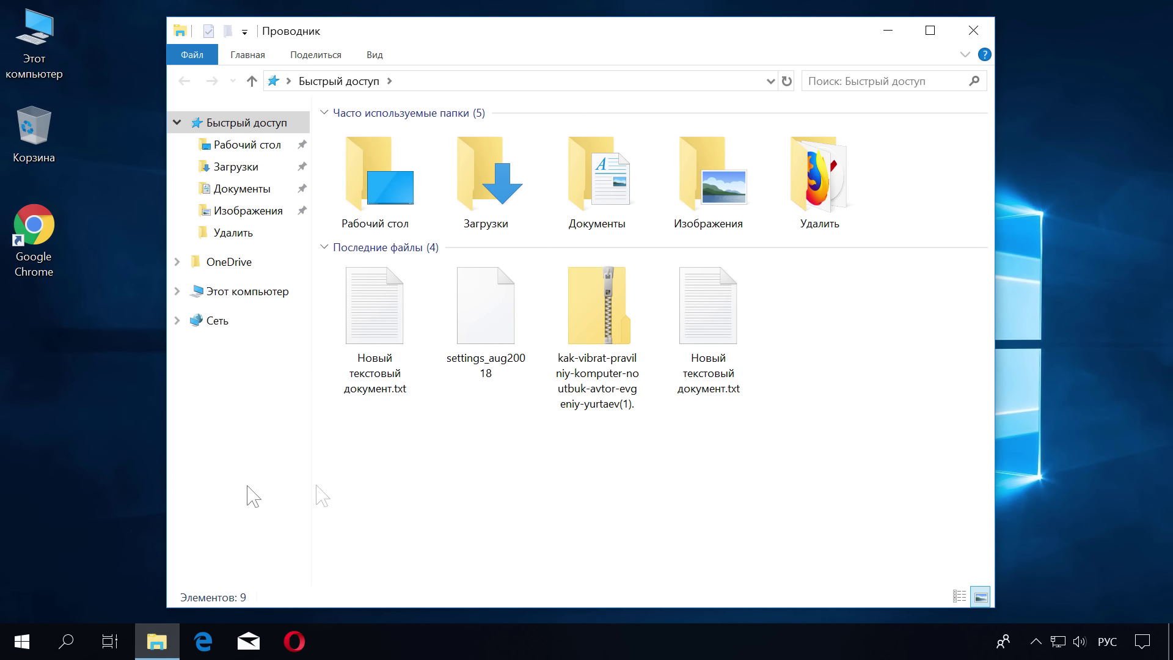
{"action": "left_click", "coordinate": [260, 285]}
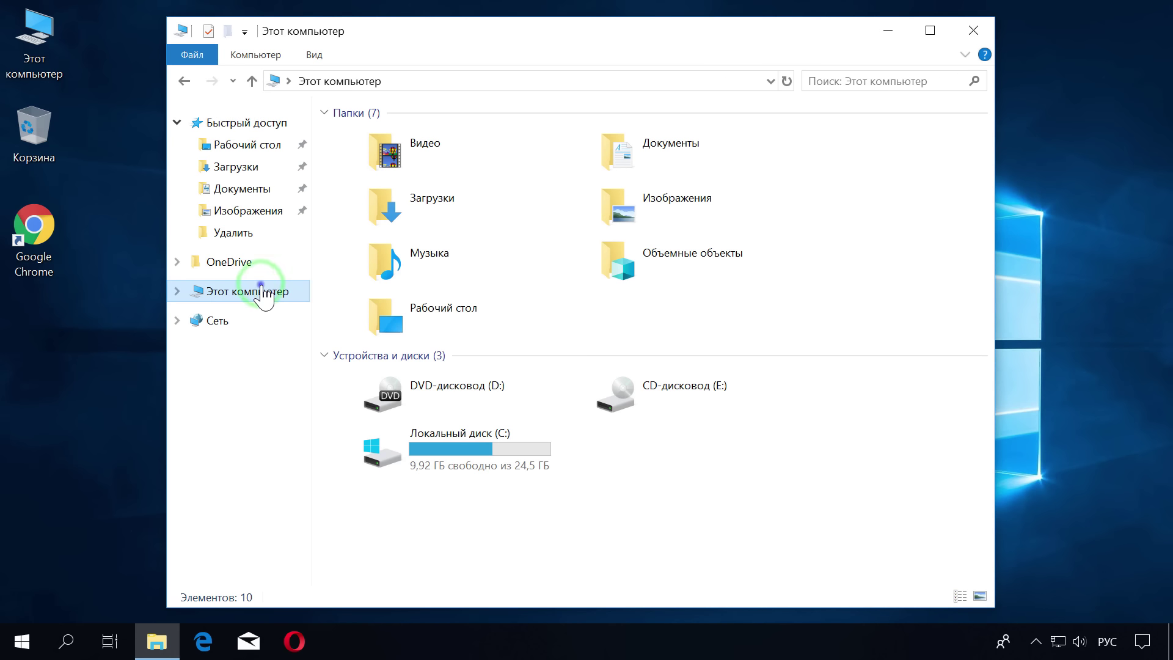
{"action": "right_click", "coordinate": [261, 288]}
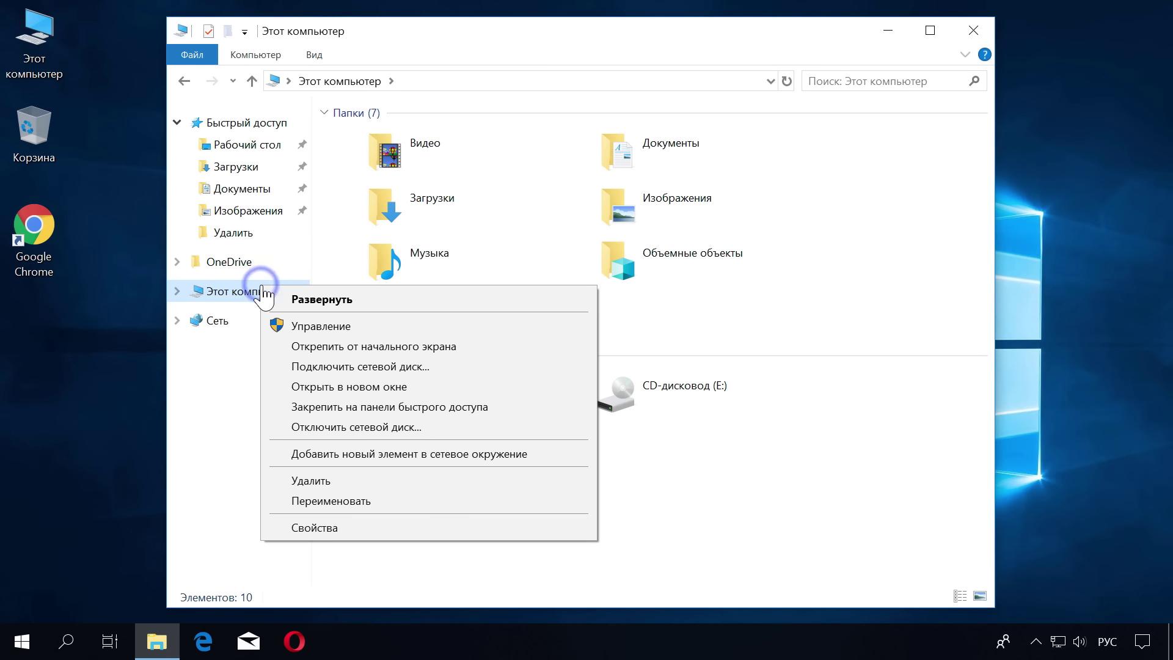
{"action": "left_click", "coordinate": [342, 527]}
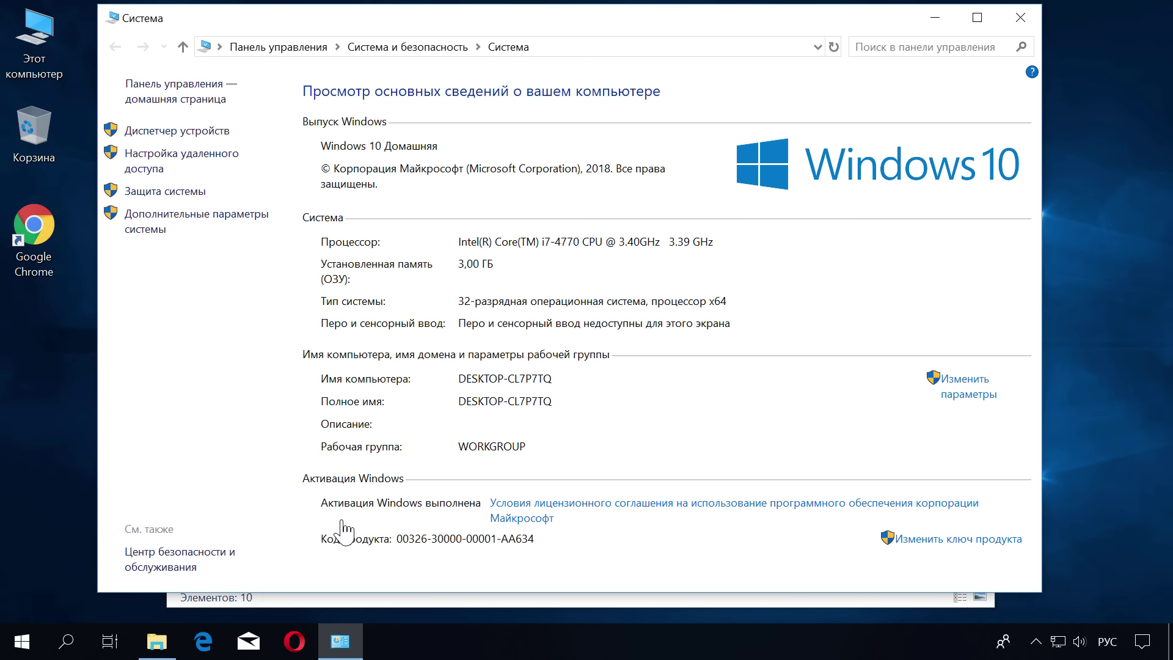
{"action": "left_click", "coordinate": [230, 222]}
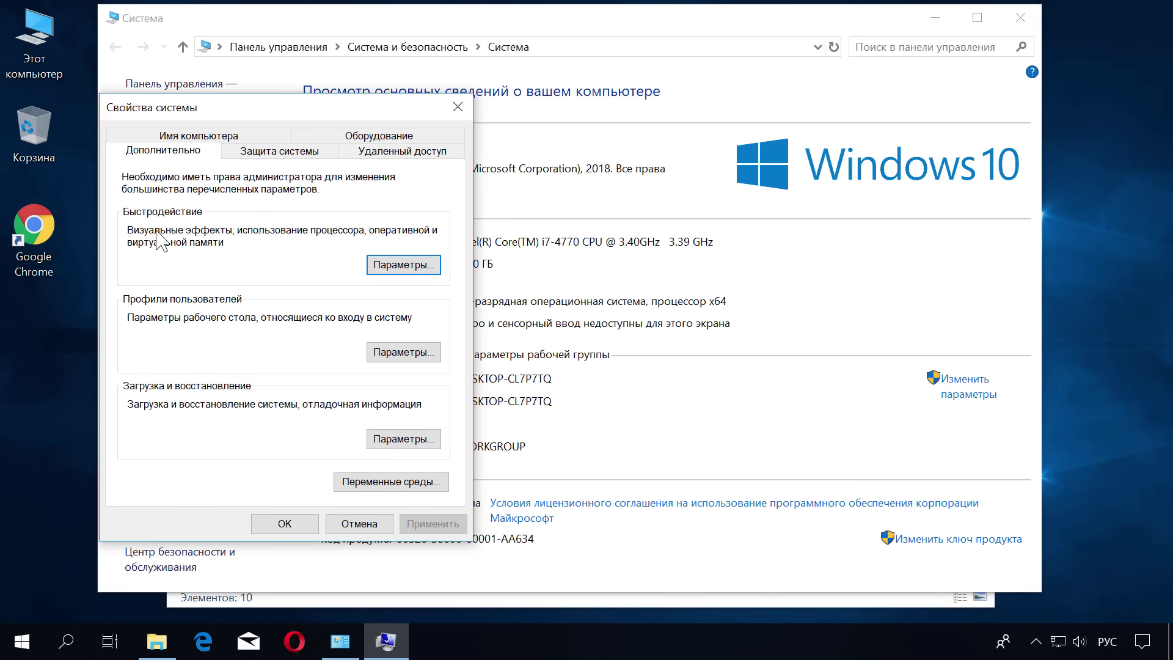
{"action": "left_click", "coordinate": [397, 266]}
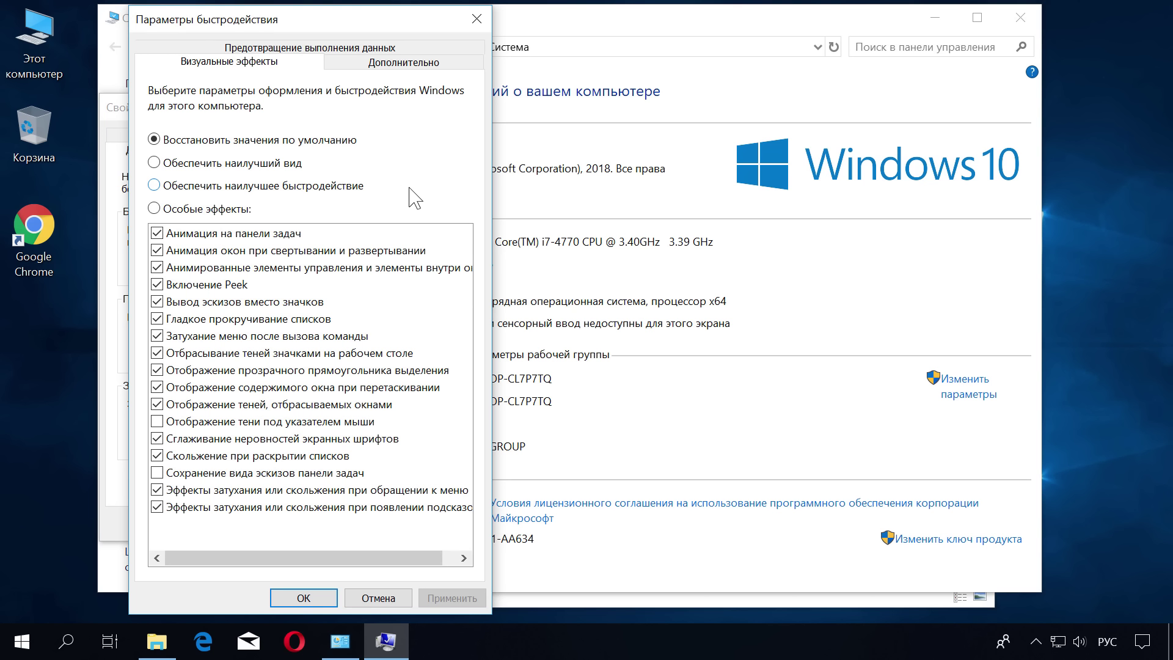
Set visual effects to best performance, keeping only screen font smoothing and thumbnails instead of icons, then apply and close the system windows
{"action": "left_click", "coordinate": [154, 185]}
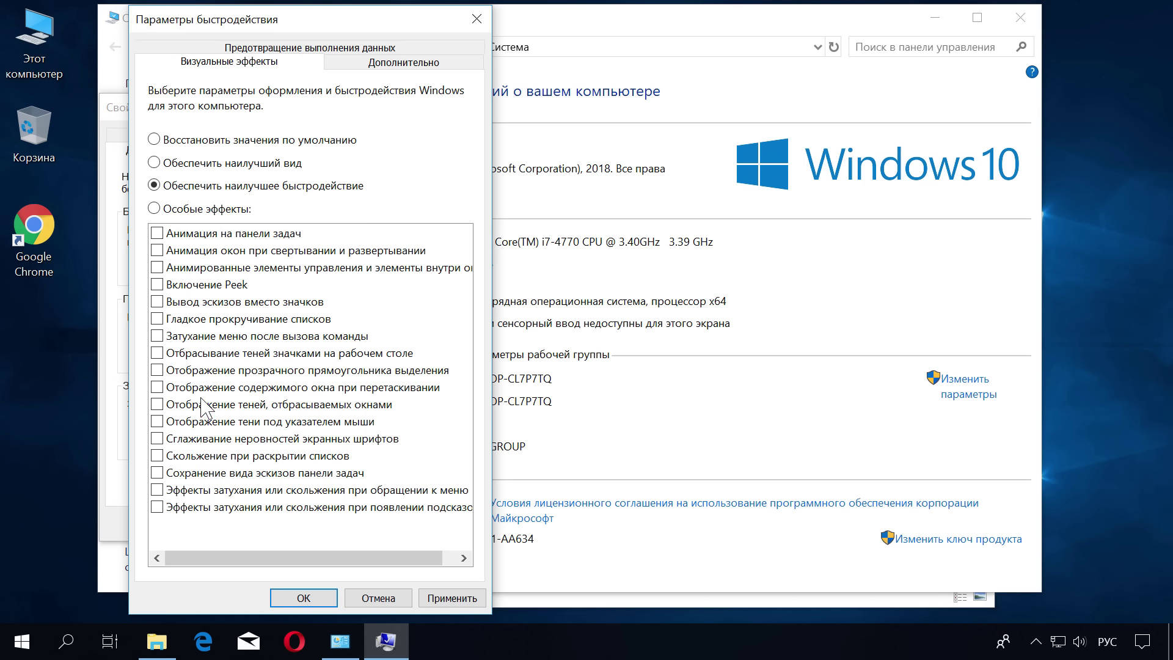
{"action": "left_click", "coordinate": [162, 440]}
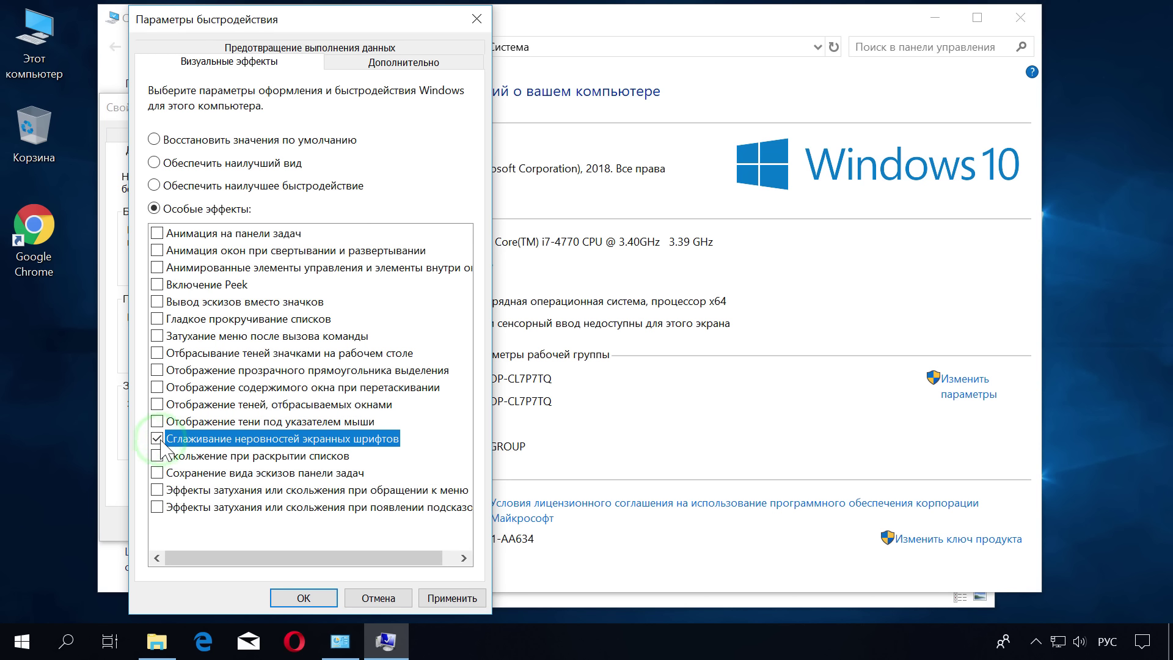
{"action": "left_click", "coordinate": [157, 302]}
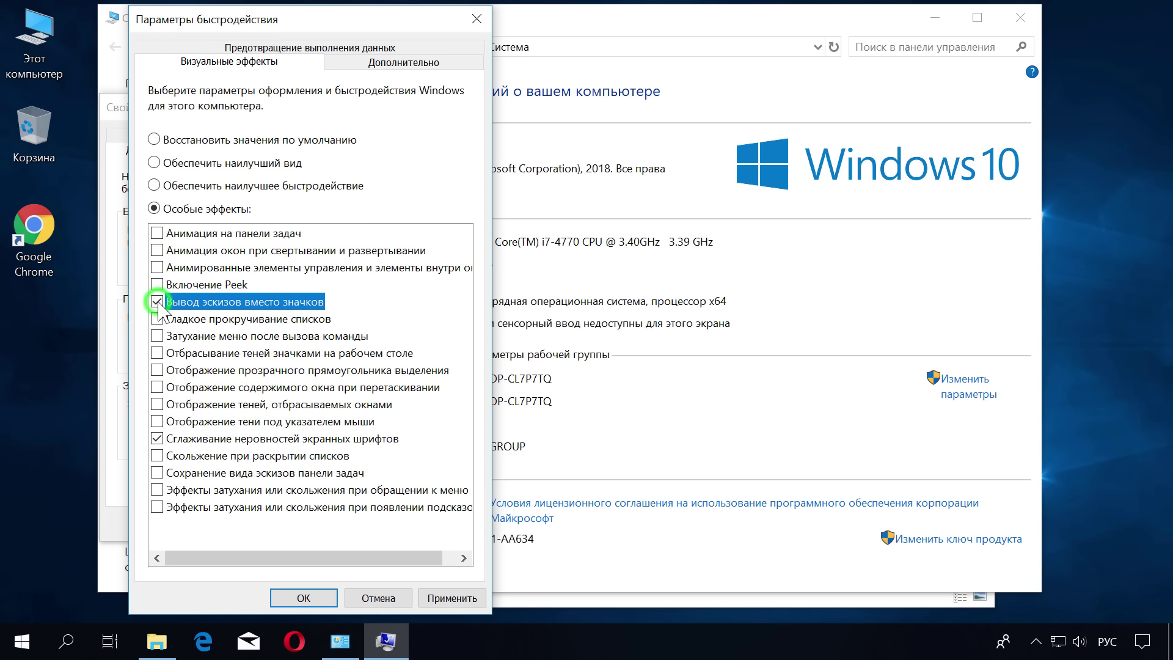
{"action": "left_click", "coordinate": [431, 597]}
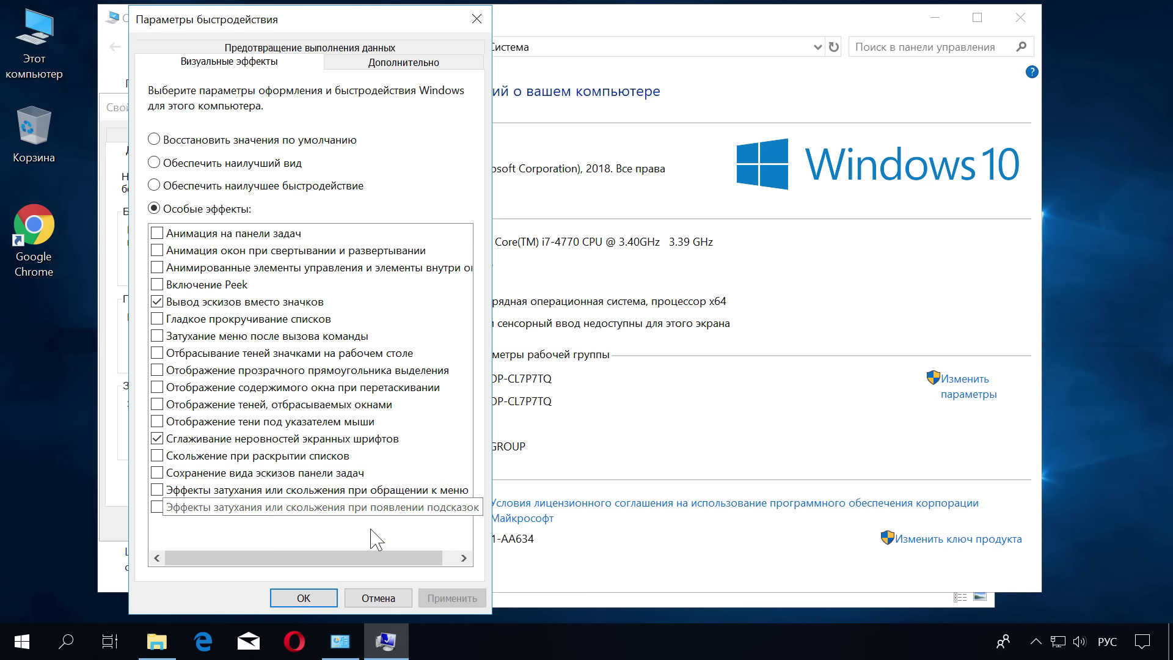
{"action": "left_click", "coordinate": [313, 596]}
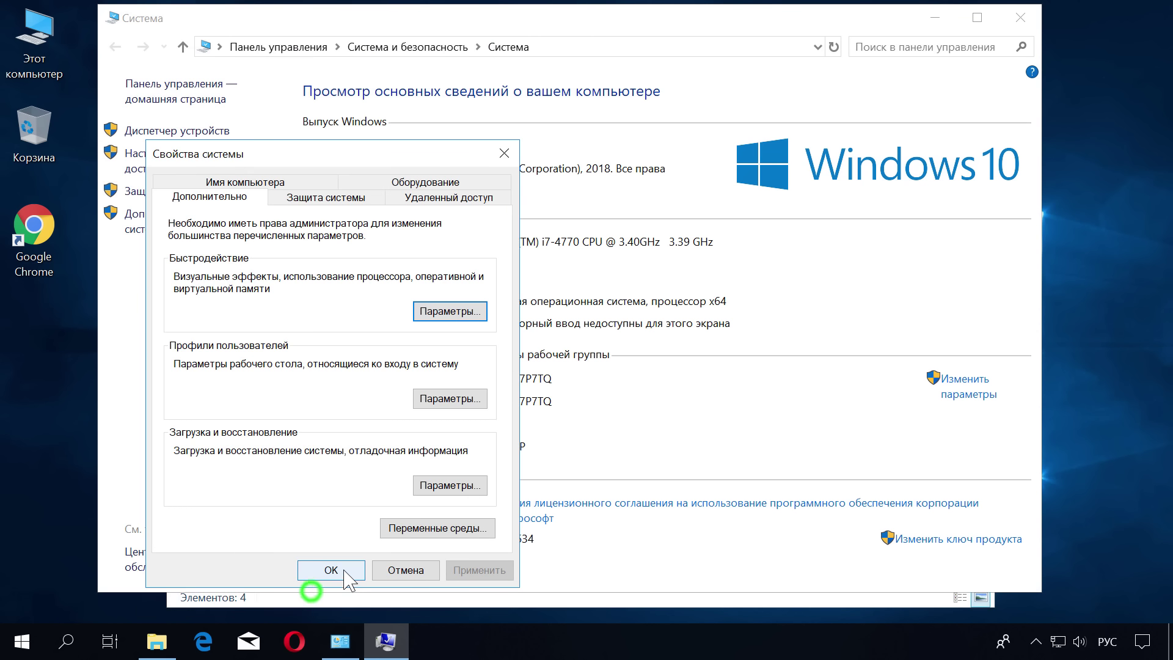
{"action": "left_click", "coordinate": [315, 569]}
{"action": "left_click", "coordinate": [1019, 26]}
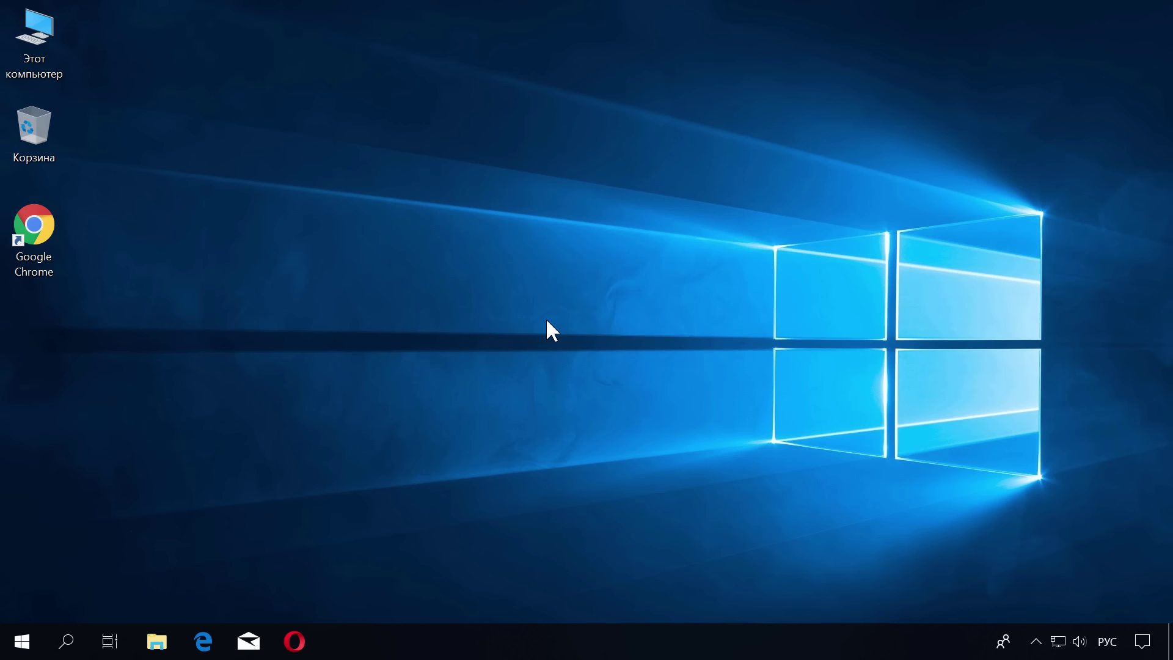
Open Windows PowerShell as administrator and move its window nearer the middle of the desktop
{"action": "left_click", "coordinate": [21, 641]}
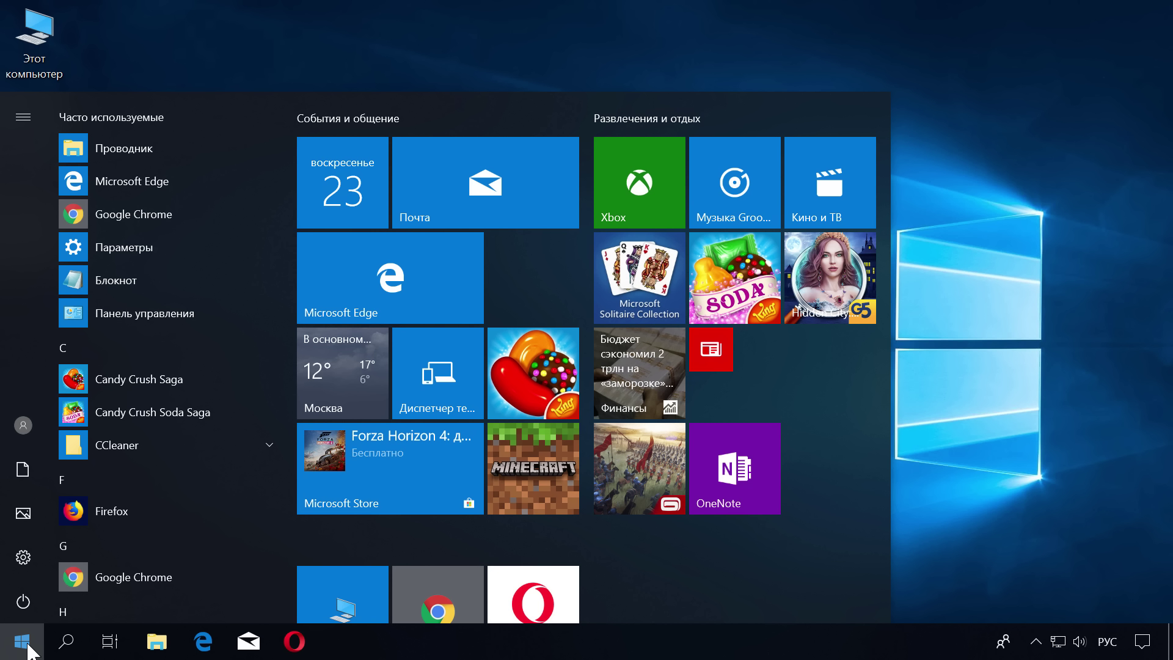
{"action": "left_click", "coordinate": [28, 645]}
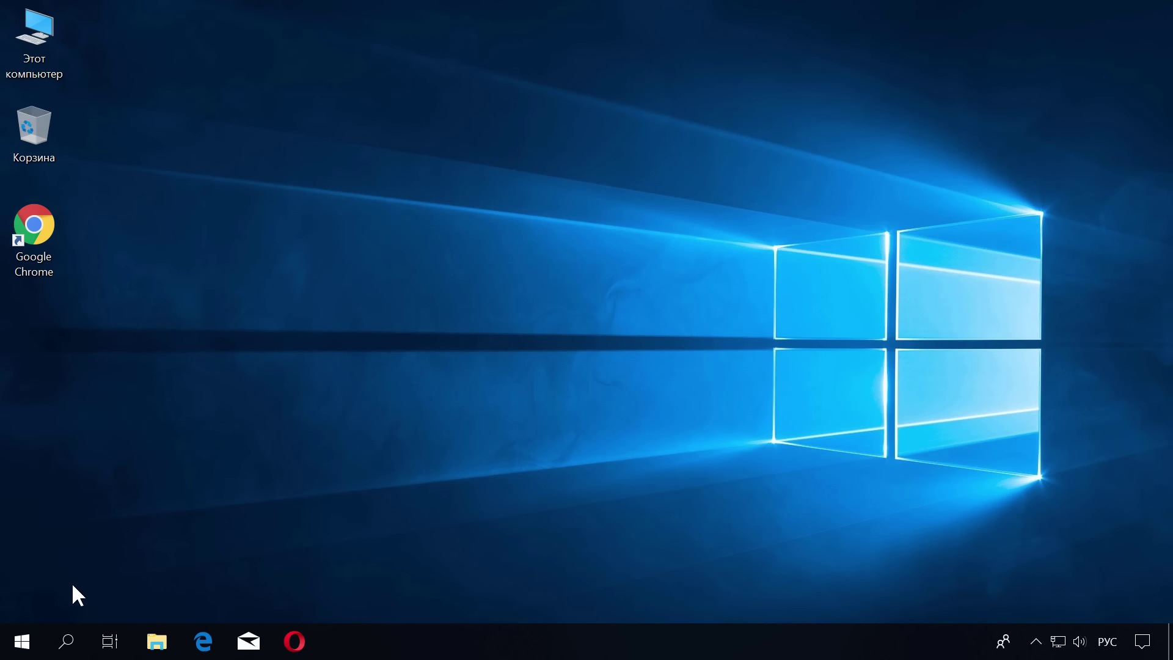
{"action": "right_click", "coordinate": [21, 641]}
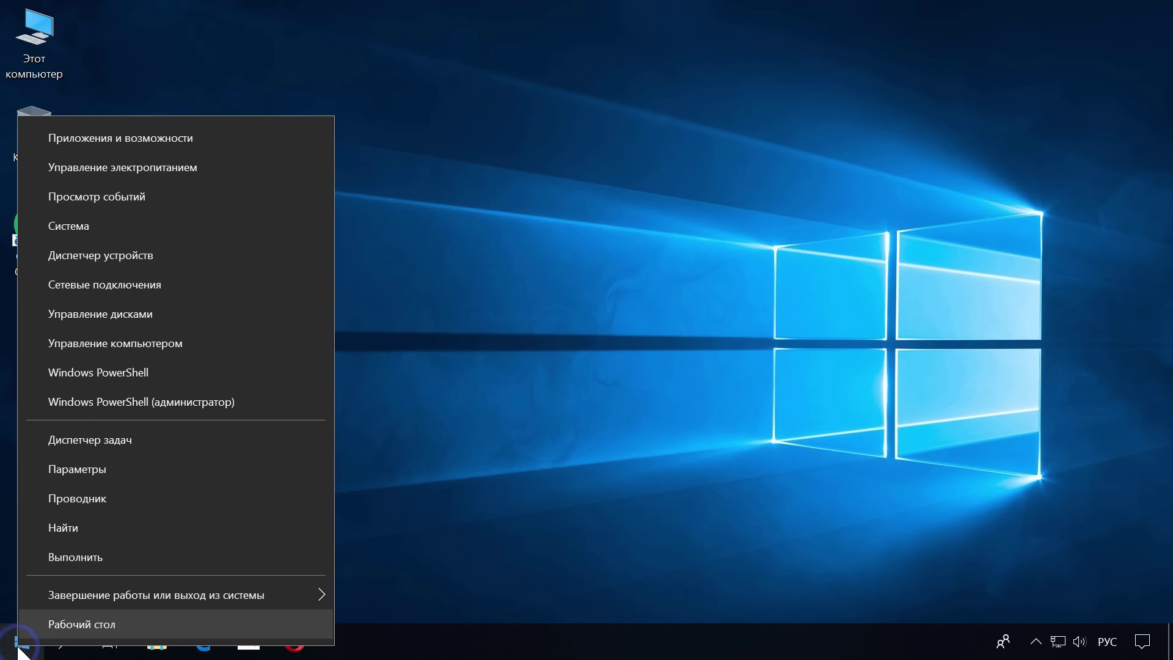
{"action": "left_click", "coordinate": [177, 403]}
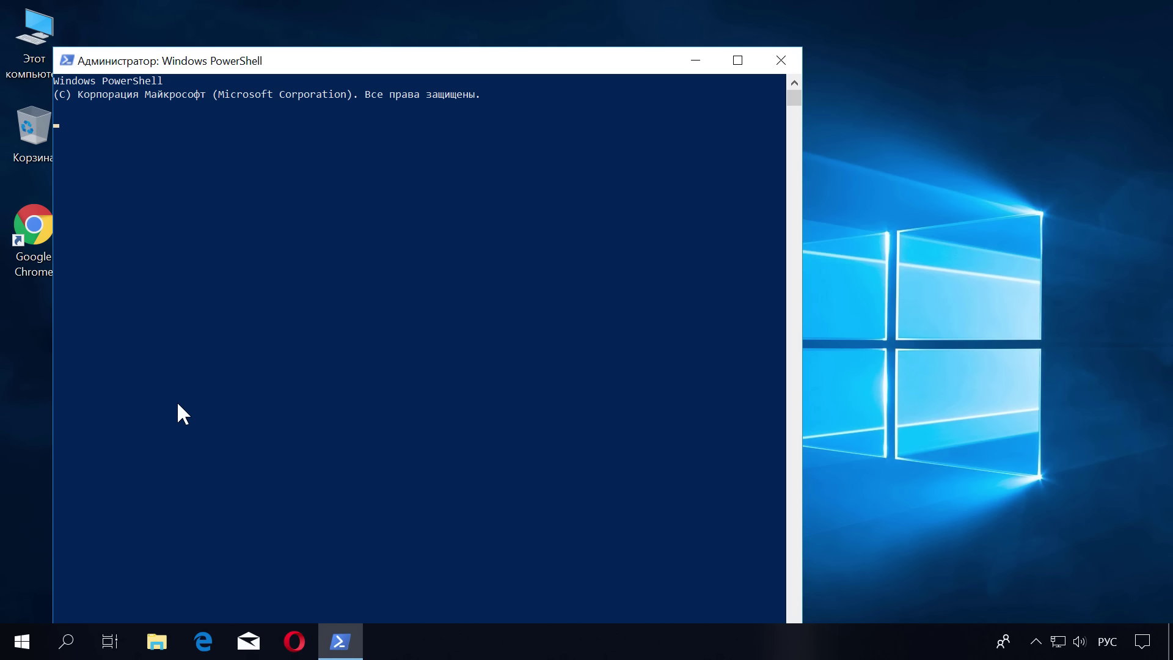
{"action": "left_click_drag", "start_coordinate": [386, 53], "coordinate": [477, 19]}
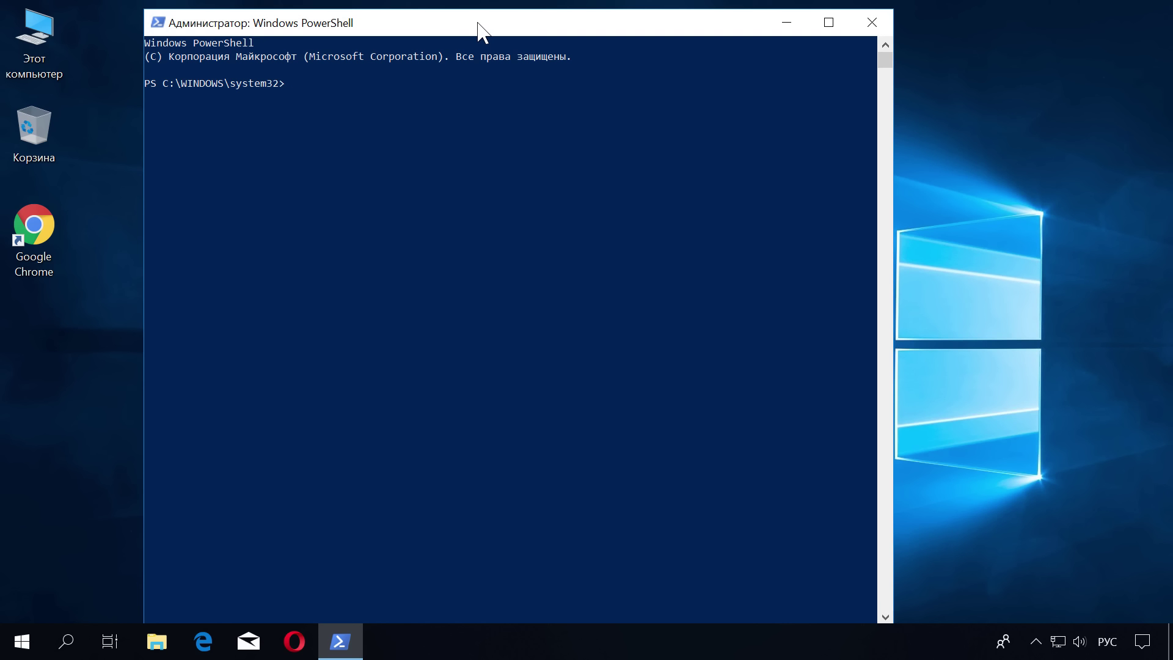
Open the text file "Удаление метро приложений Windows 10.txt" from the Документы folder and close the folder window
{"action": "left_click", "coordinate": [153, 638]}
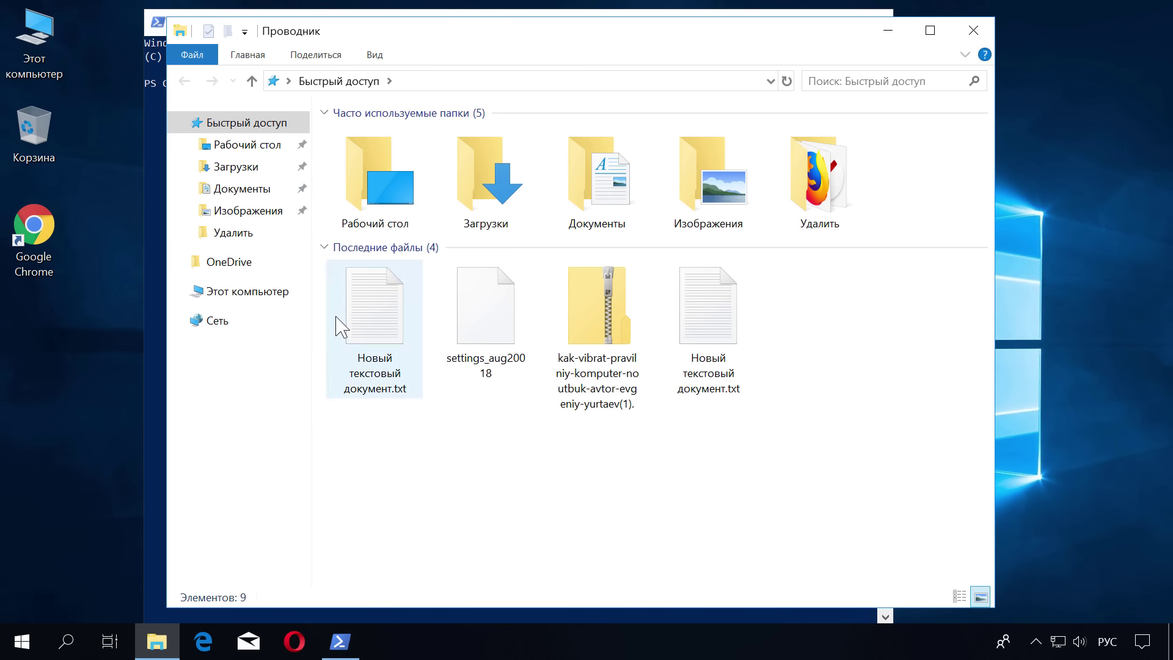
{"action": "left_click", "coordinate": [608, 177]}
{"action": "double_click", "coordinate": [608, 178]}
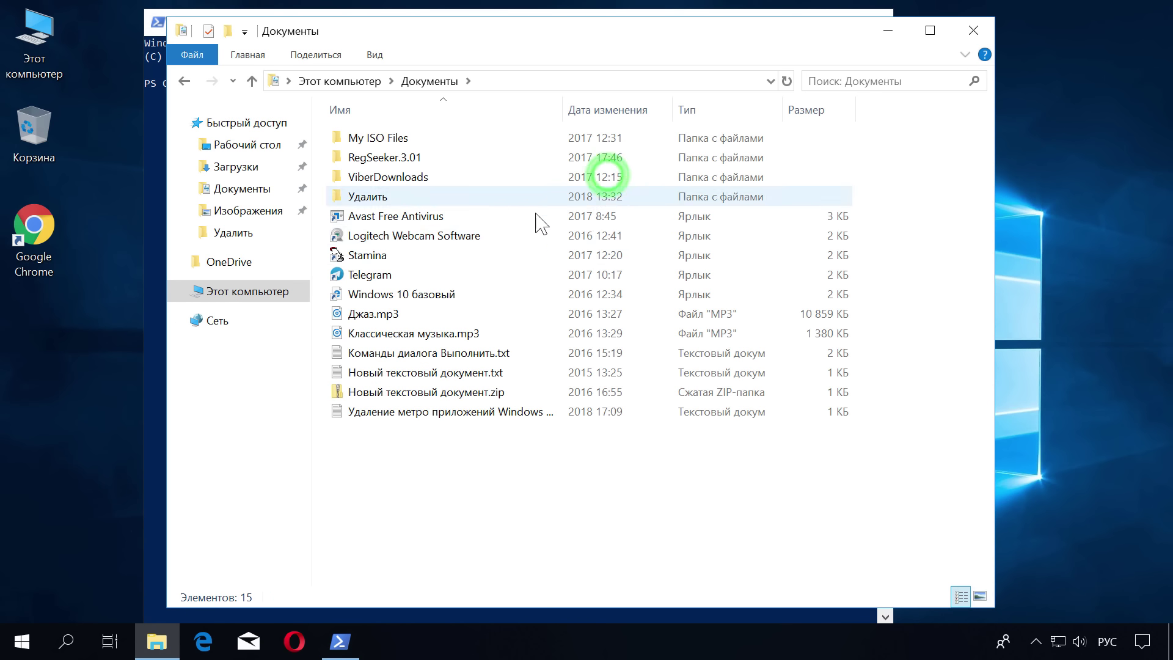
{"action": "double_click", "coordinate": [417, 413]}
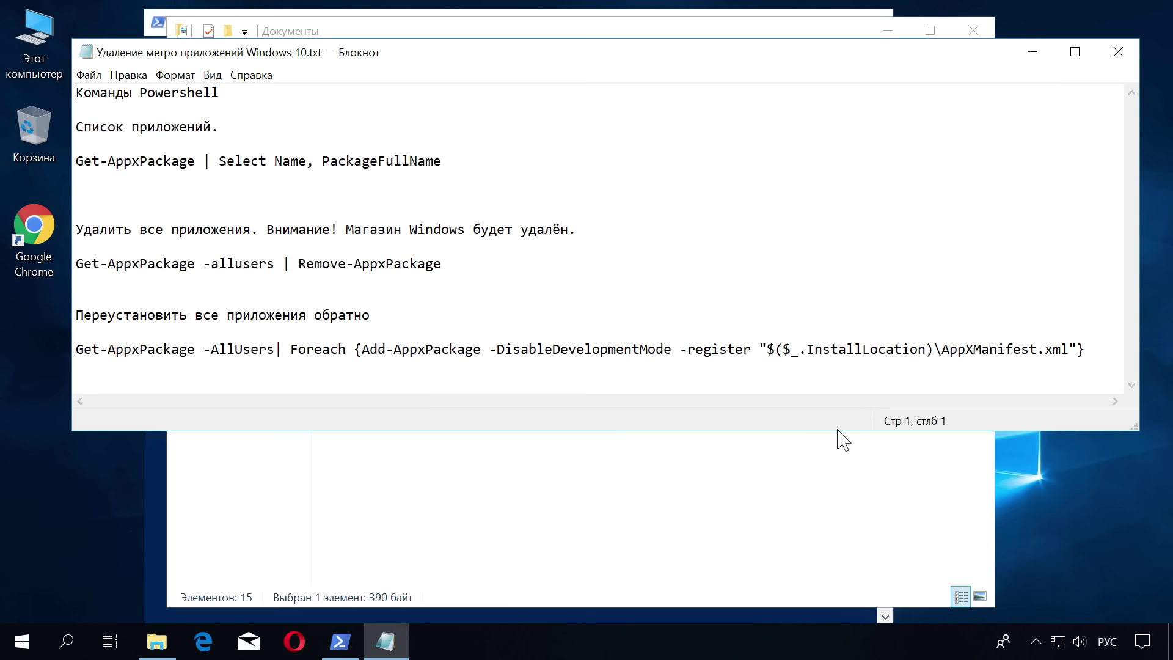
{"action": "left_click", "coordinate": [793, 471]}
{"action": "left_click", "coordinate": [967, 29]}
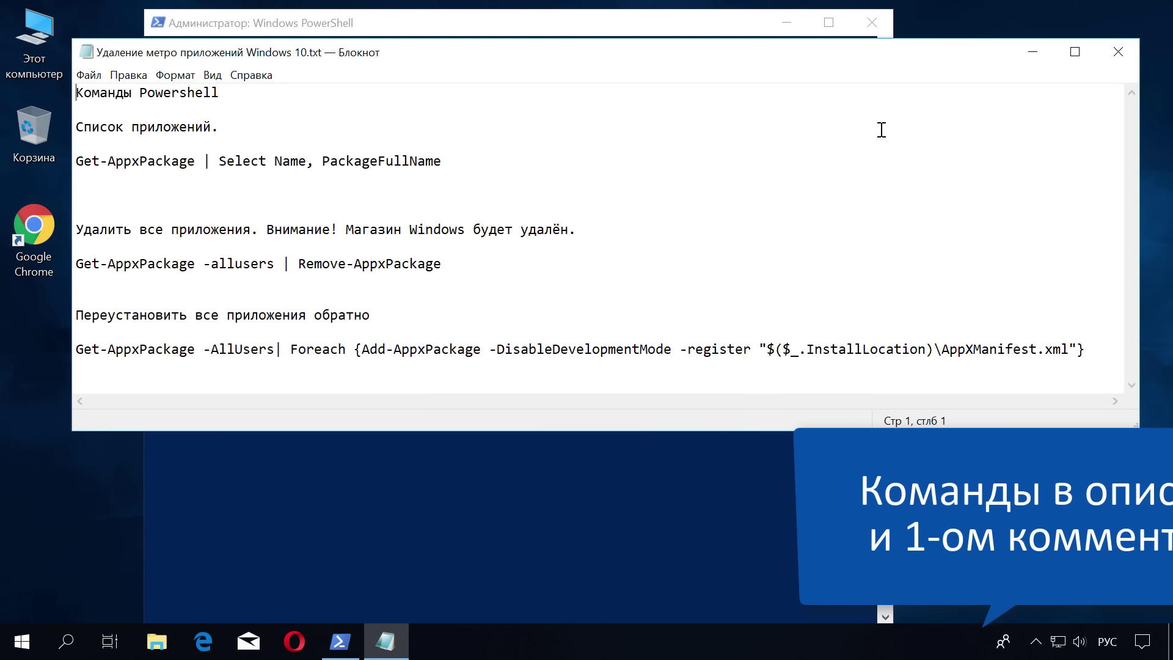
Look over the preinstalled app tiles in the Start menu and return to the command notes
{"action": "left_click", "coordinate": [22, 642]}
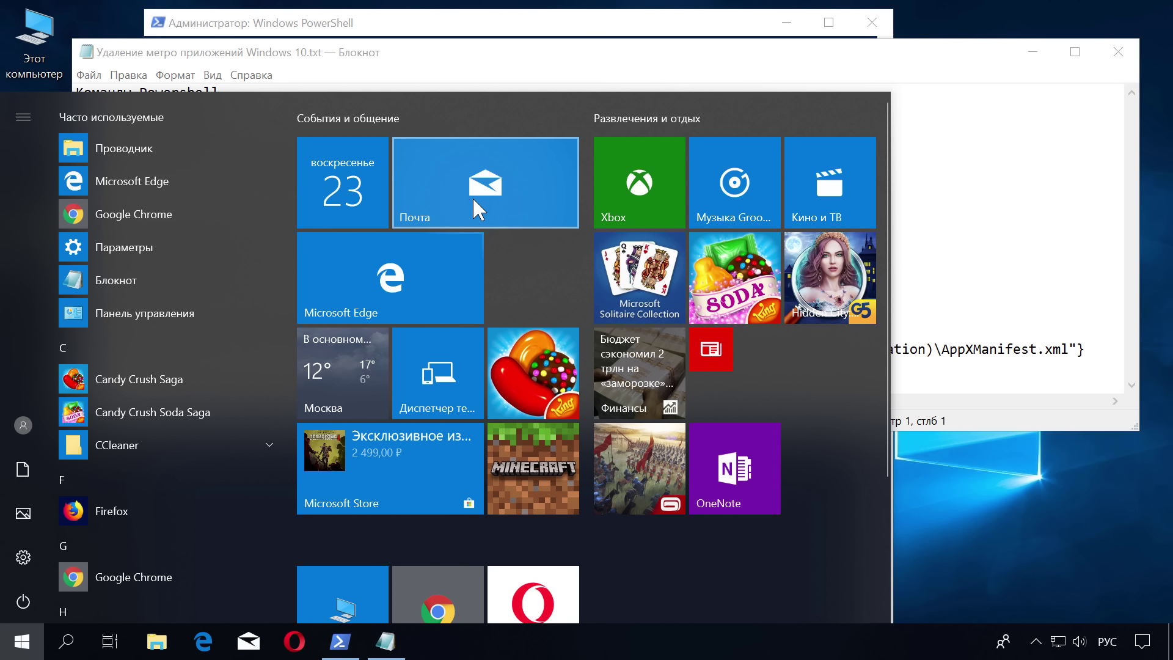
{"action": "left_click", "coordinate": [949, 204]}
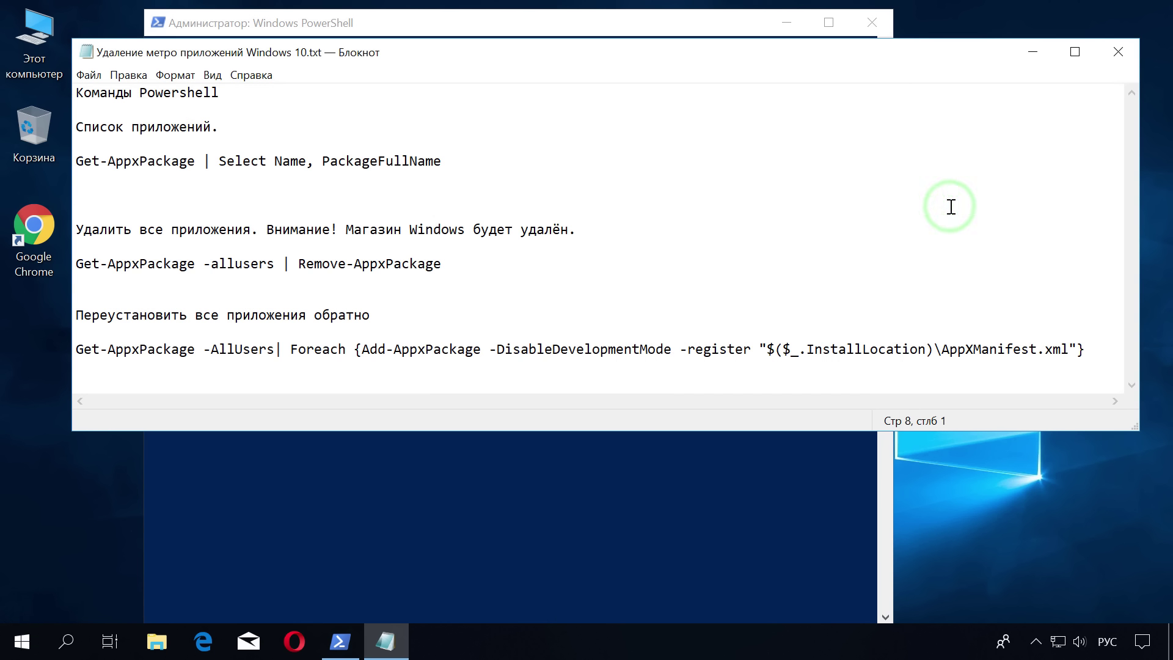
{"action": "left_click", "coordinate": [930, 178]}
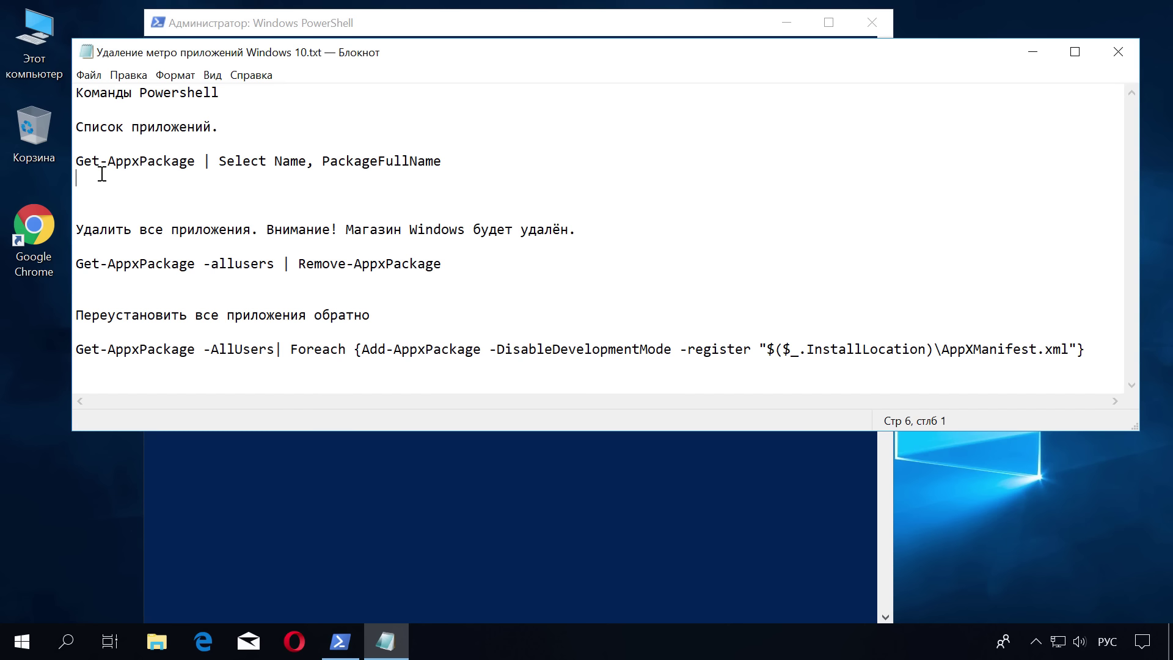
Copy "Get-AppxPackage | Select Name, PackageFullName" from the notes, run it in PowerShell and look through the app list
{"action": "left_click_drag", "start_coordinate": [79, 160], "coordinate": [442, 153]}
{"action": "right_click", "coordinate": [440, 156]}
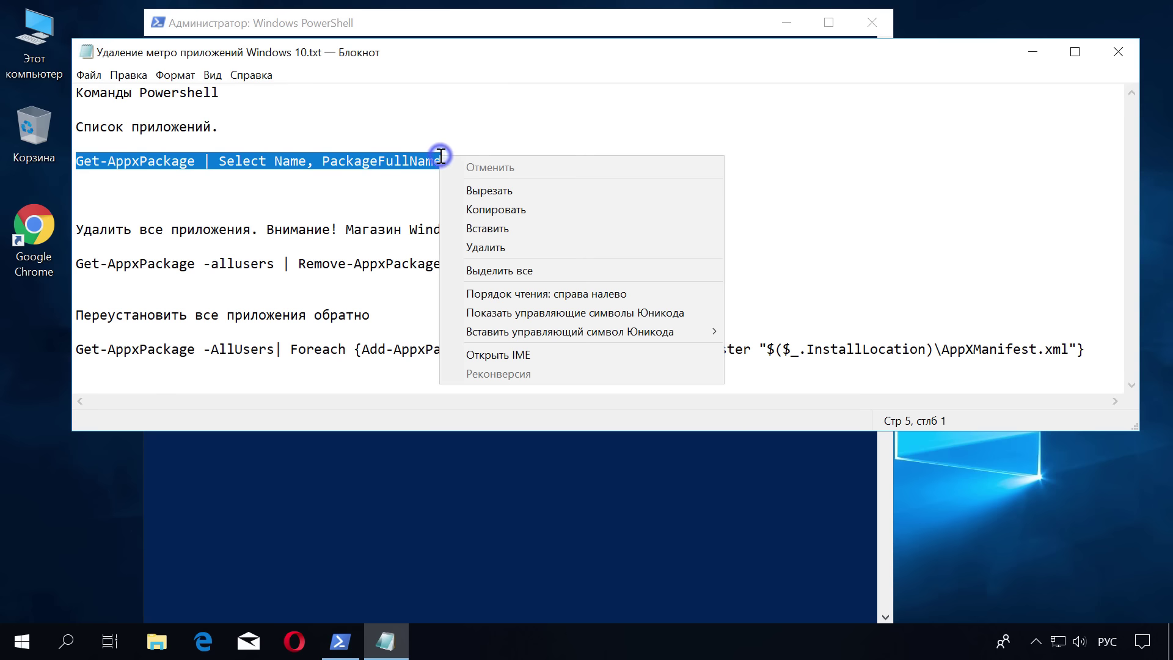
{"action": "left_click", "coordinate": [496, 209]}
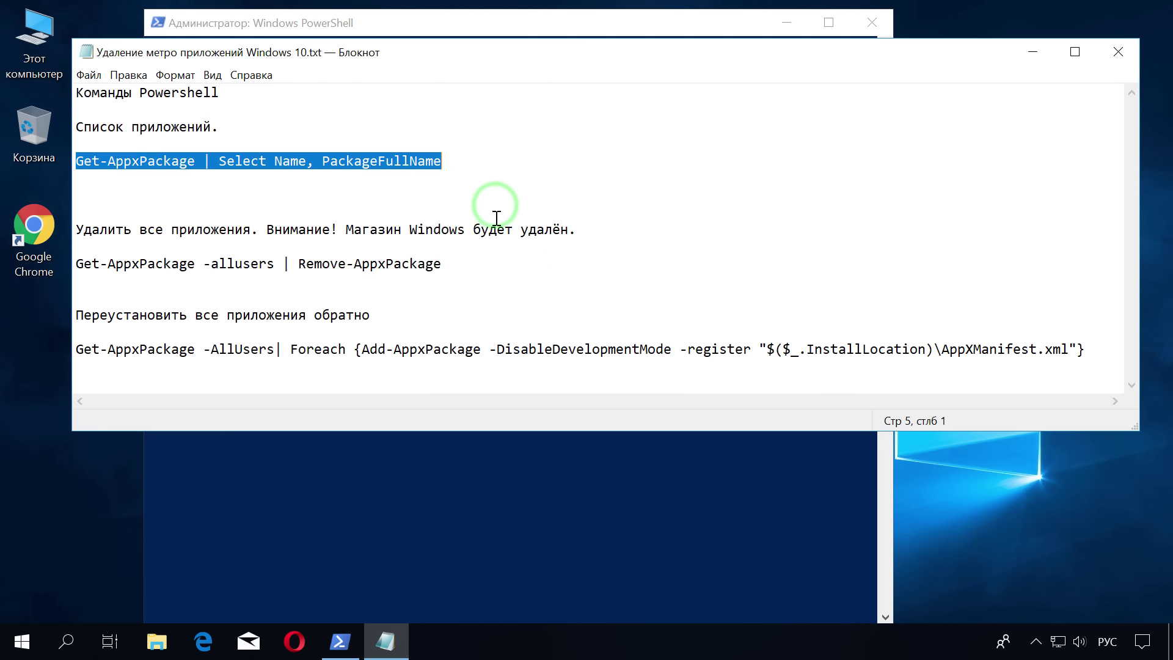
{"action": "left_click", "coordinate": [476, 26]}
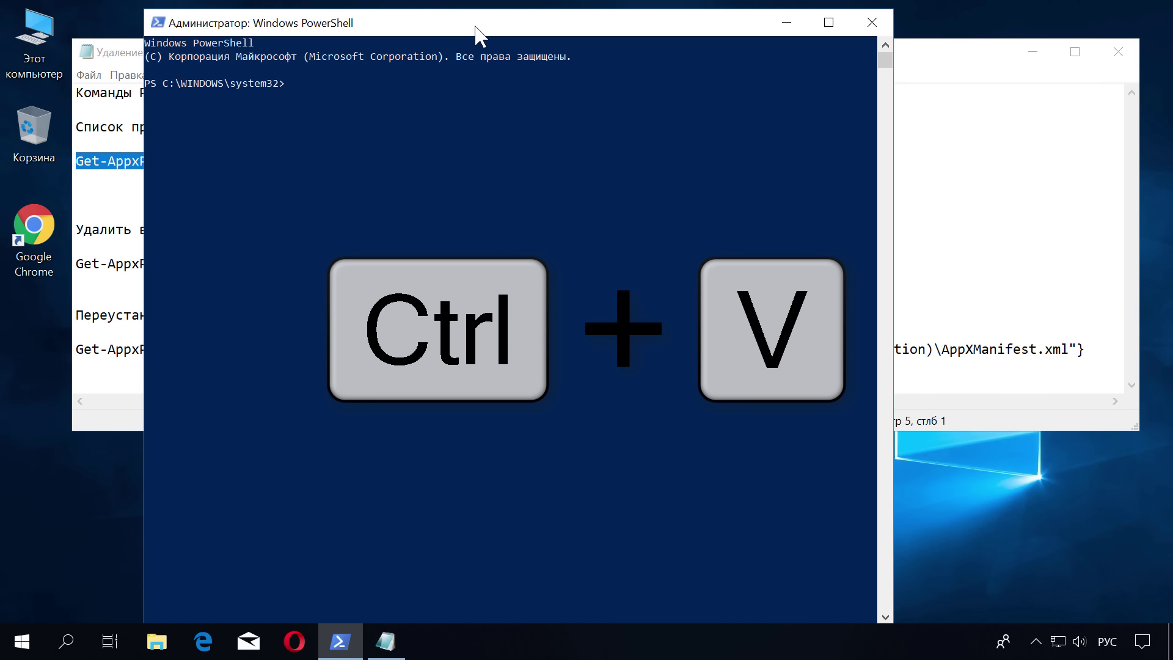
{"action": "key", "text": "ctrl+v"}
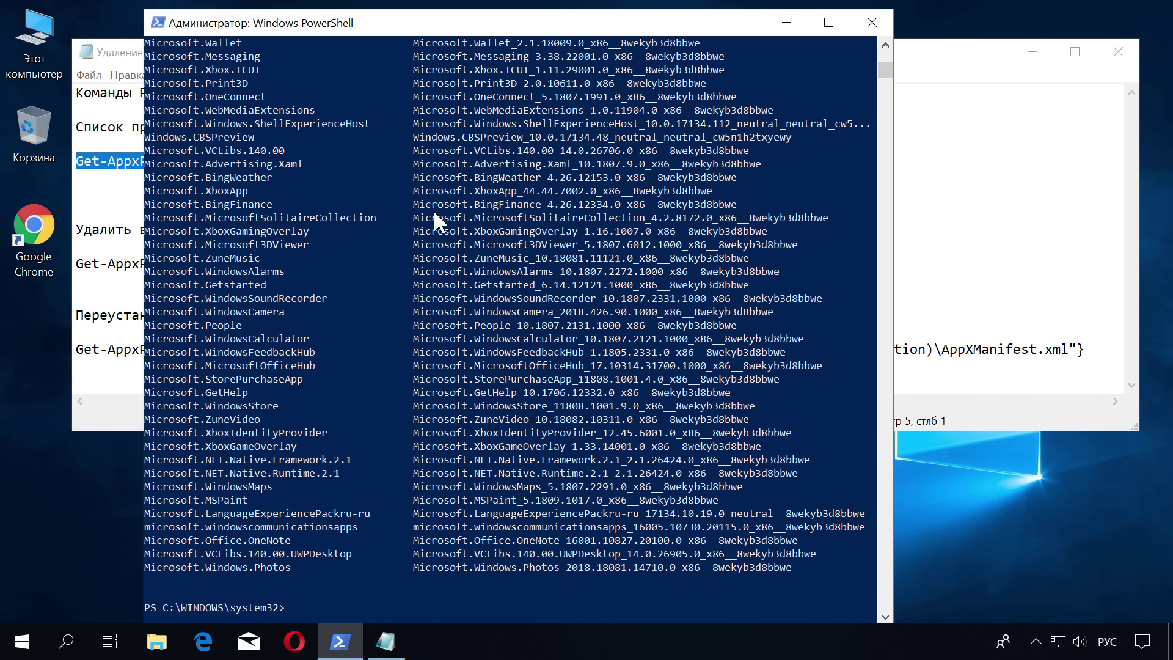
{"action": "scroll", "coordinate": [433, 210], "scroll_direction": "up", "scroll_amount": 20}
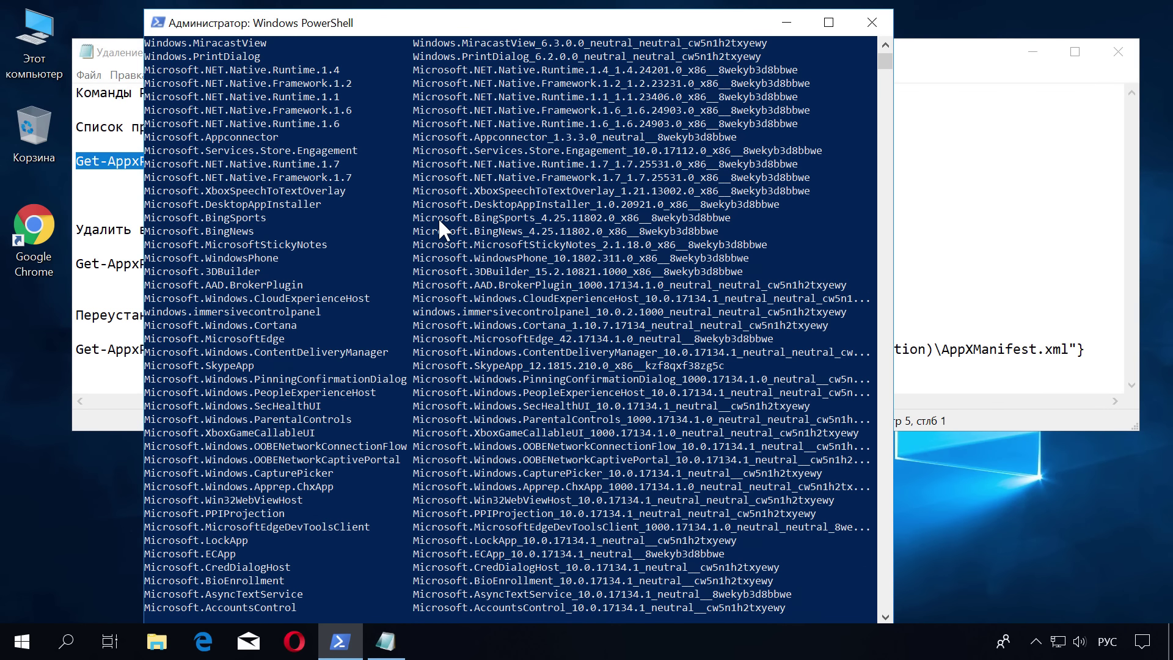
{"action": "scroll", "coordinate": [440, 231], "scroll_direction": "up", "scroll_amount": 3}
{"action": "scroll", "coordinate": [439, 221], "scroll_direction": "down", "scroll_amount": 3}
{"action": "scroll", "coordinate": [441, 229], "scroll_direction": "up", "scroll_amount": 3}
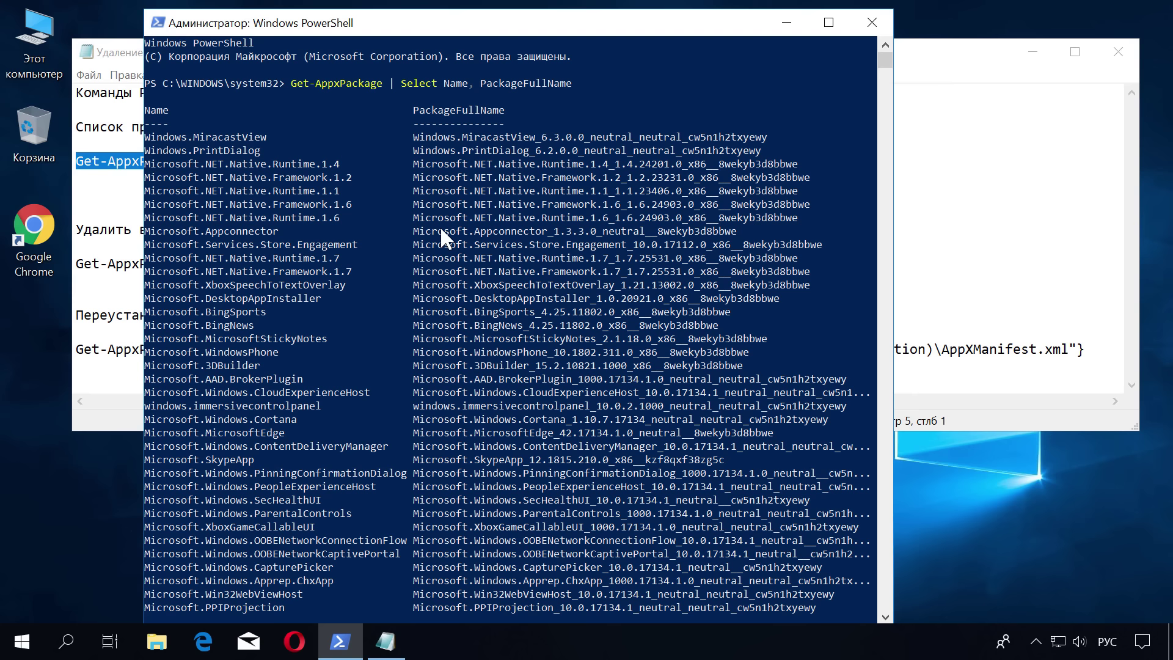
Copy "Get-AppxPackage -allusers | Remove-AppxPackage" from the notes, run it in PowerShell and check the Start menu for remaining apps
{"action": "left_click", "coordinate": [961, 155]}
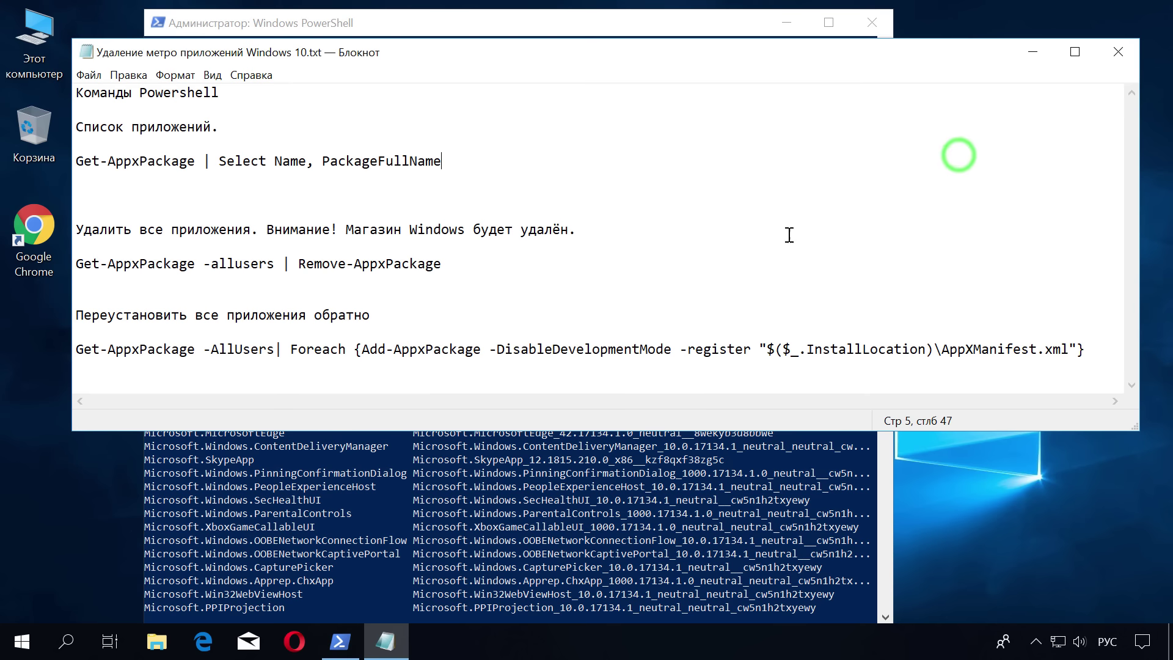
{"action": "left_click_drag", "start_coordinate": [77, 263], "coordinate": [445, 264]}
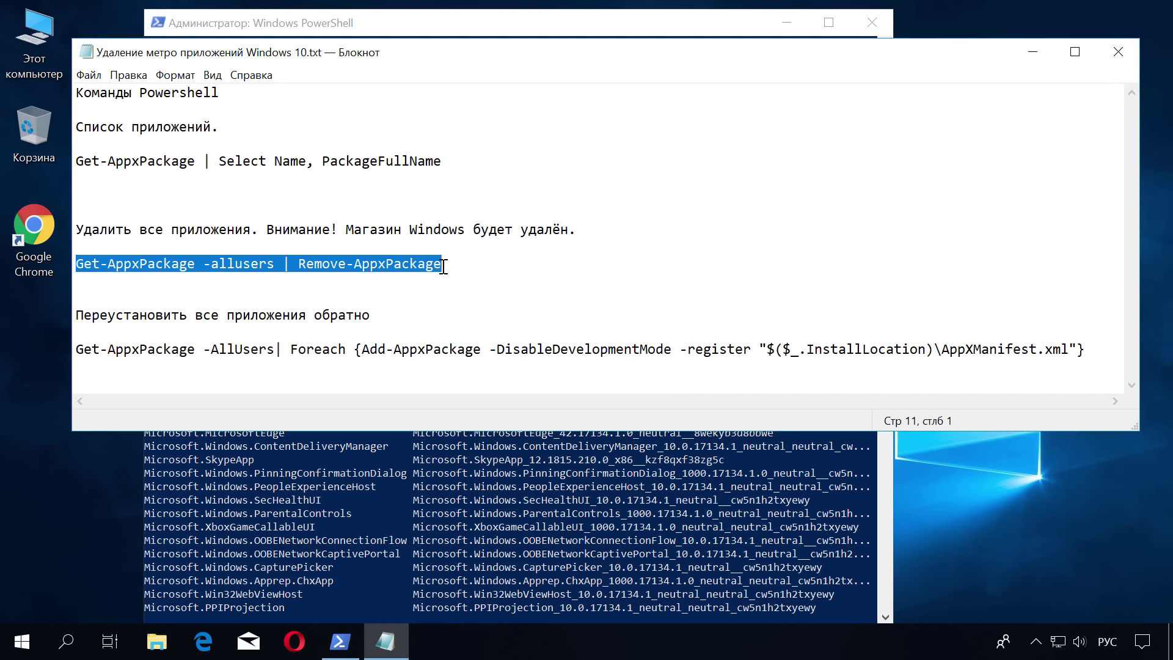
{"action": "right_click", "coordinate": [279, 269]}
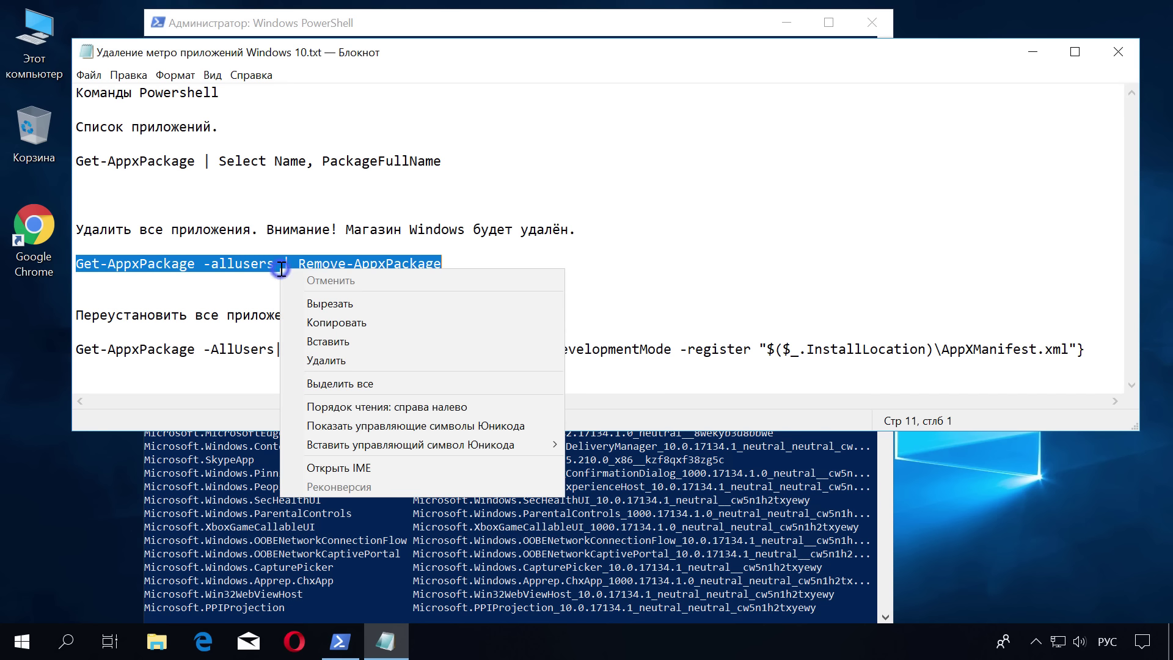
{"action": "left_click", "coordinate": [324, 324]}
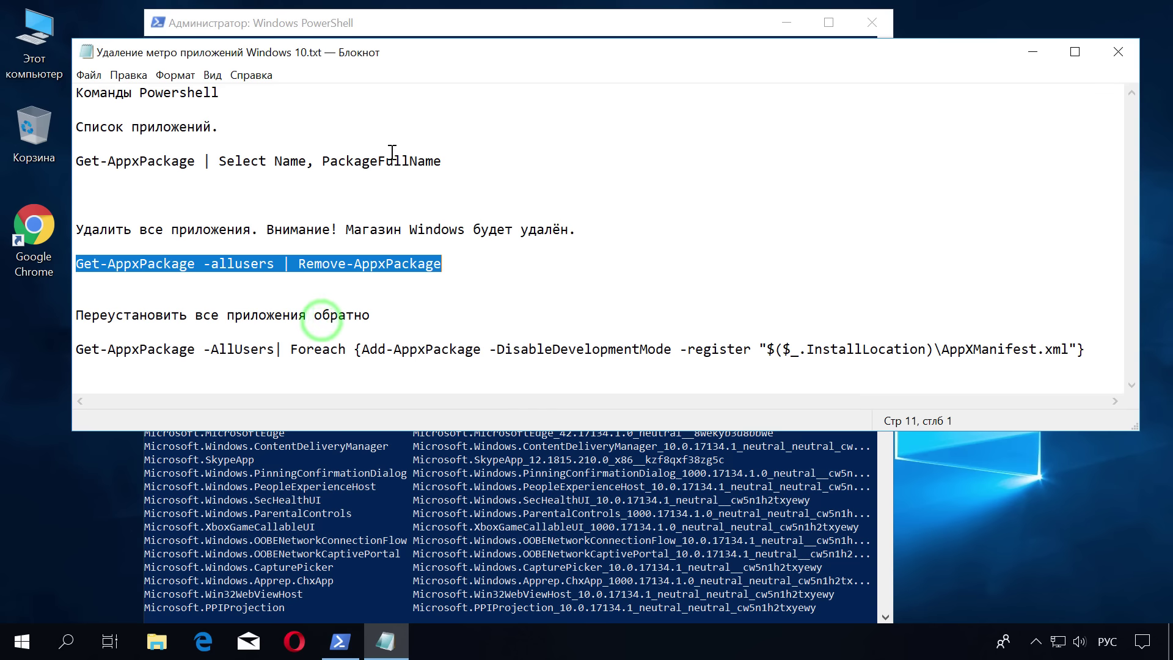
{"action": "left_click", "coordinate": [453, 24]}
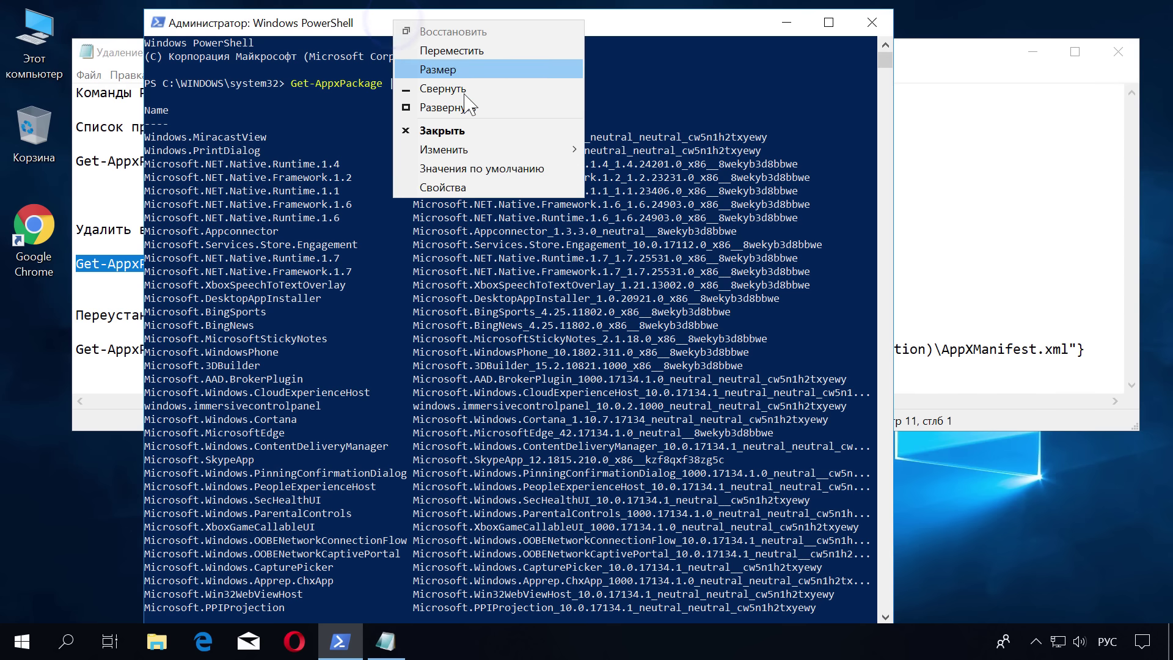
{"action": "mouse_move", "coordinate": [490, 156]}
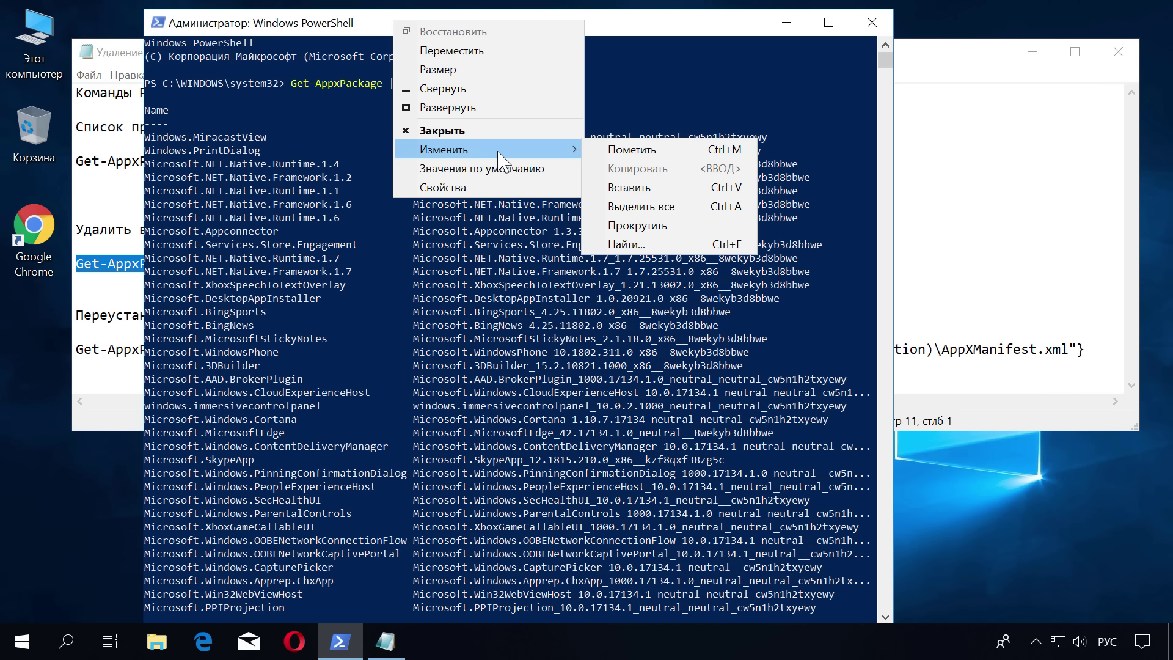
{"action": "left_click", "coordinate": [631, 187]}
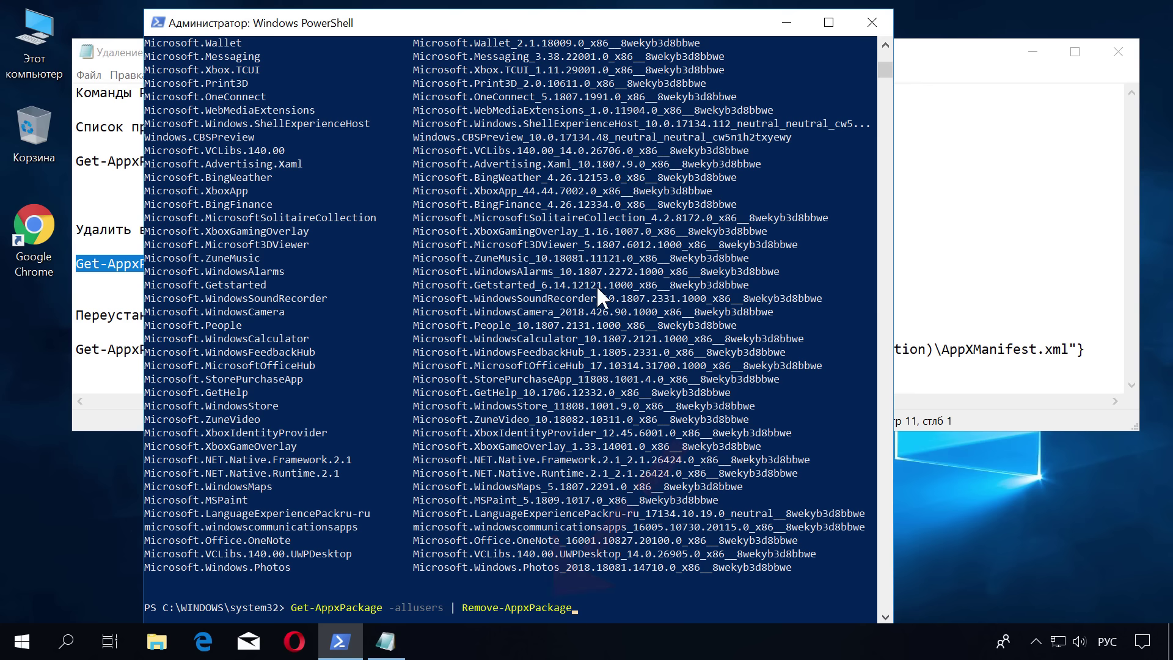
{"action": "key", "text": "Return"}
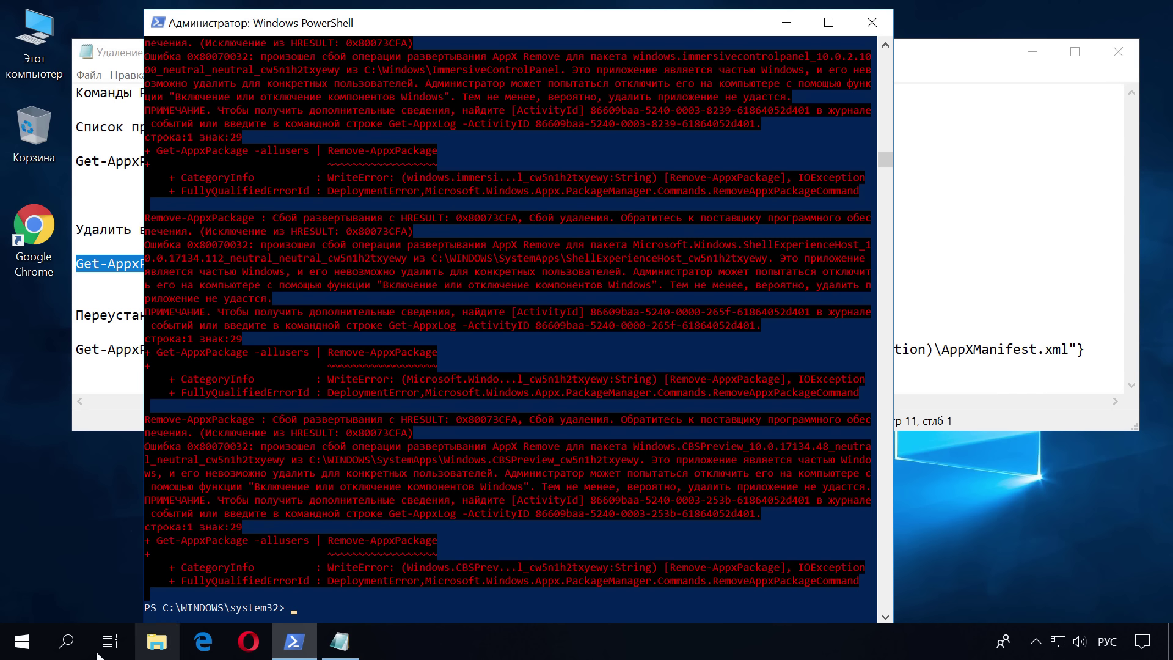
{"action": "left_click", "coordinate": [22, 641]}
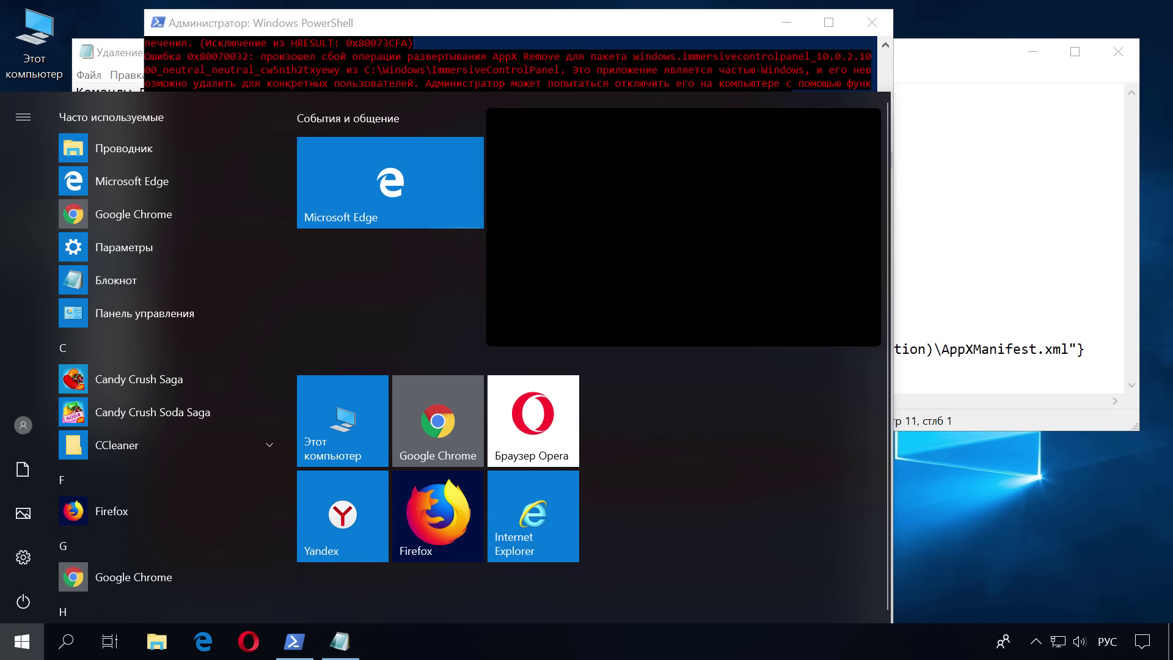
{"action": "left_click", "coordinate": [957, 204]}
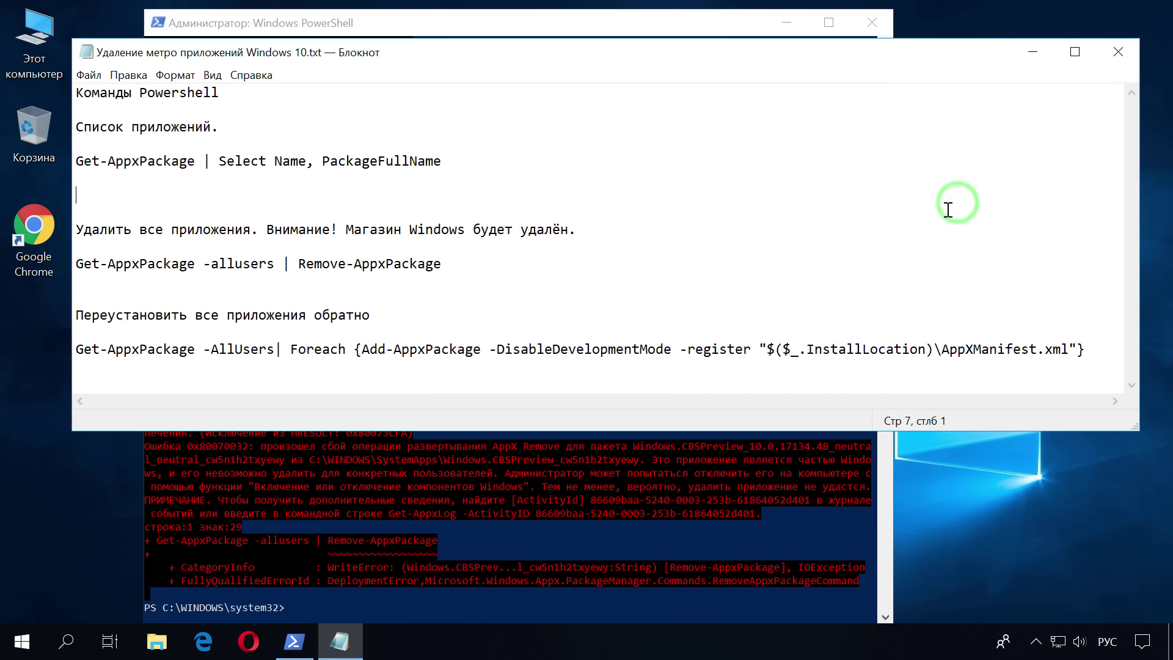
Copy the reinstall command Get-AppxPackage -AllUsers| Foreach {Add-AppxPackage -DisableDevelopmentMode -register "$($_.InstallLocation)\AppXManifest.xml"} from the notes, close them and run it in PowerShell
{"action": "left_click", "coordinate": [75, 349]}
{"action": "left_click_drag", "start_coordinate": [76, 349], "coordinate": [1089, 344]}
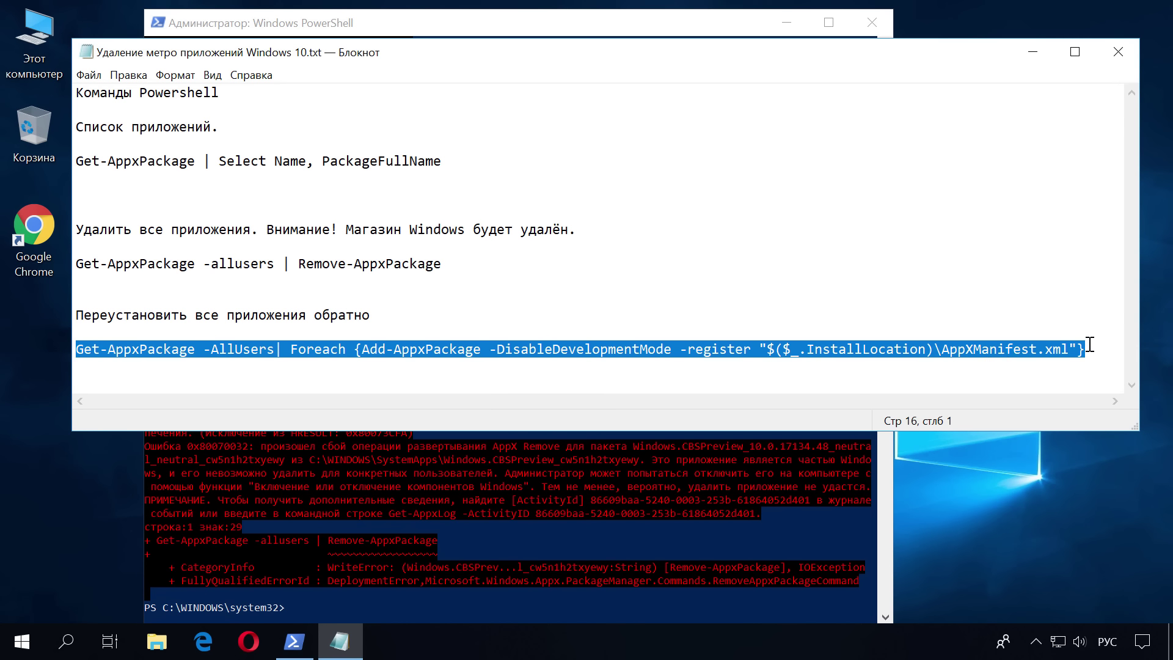
{"action": "right_click", "coordinate": [634, 344]}
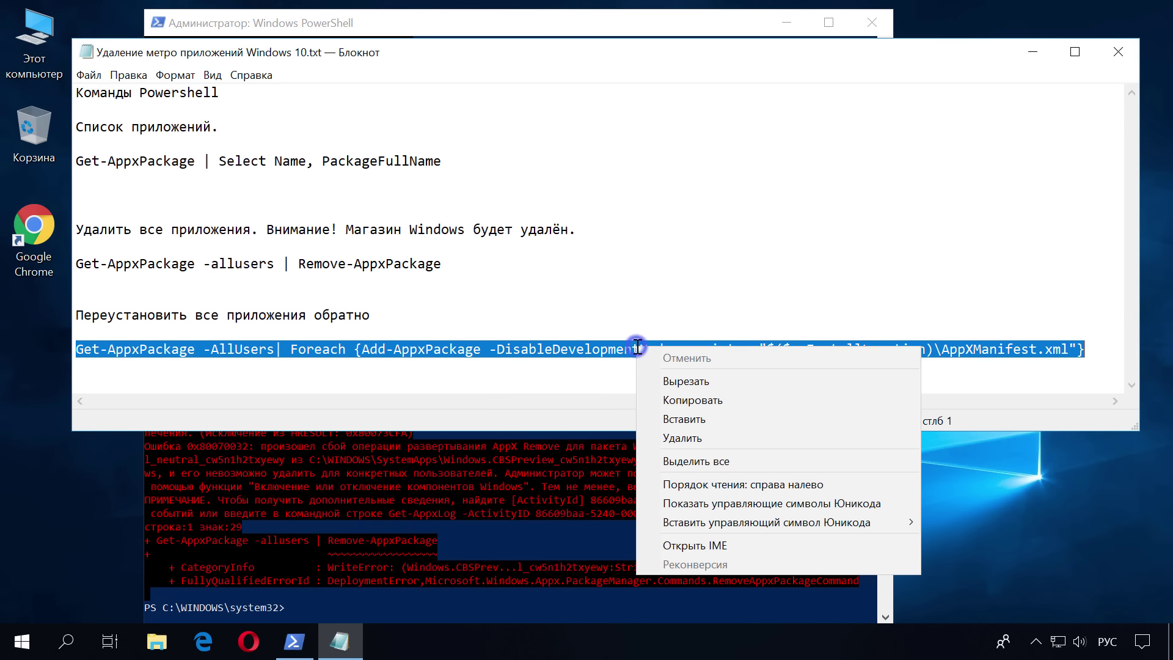
{"action": "left_click", "coordinate": [683, 400]}
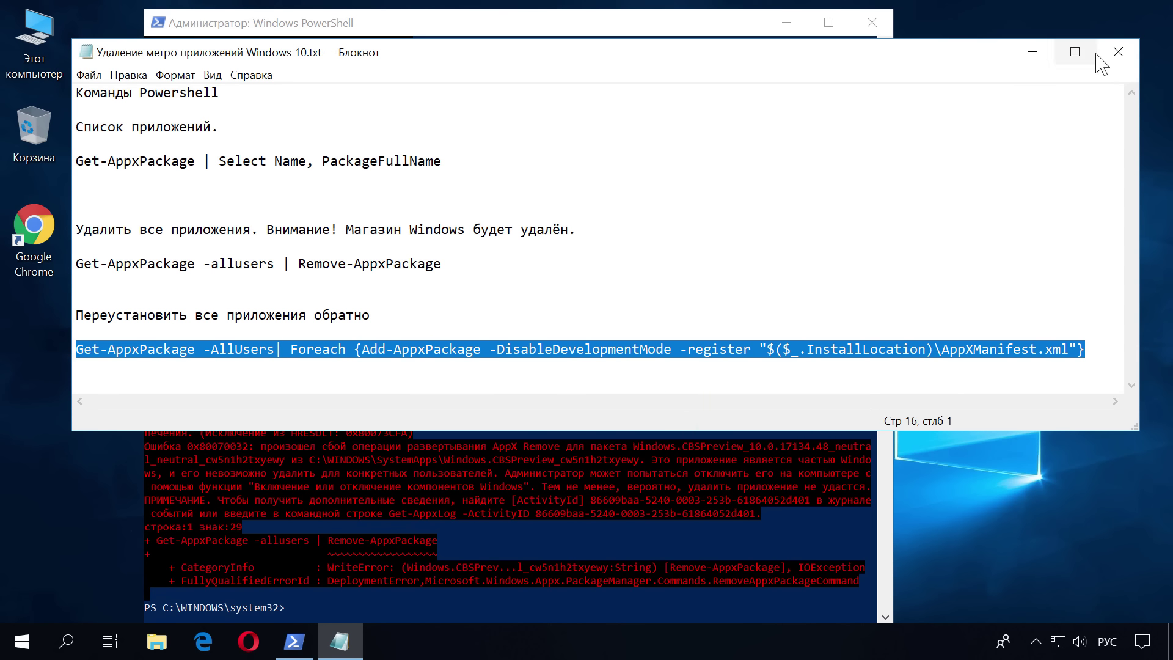
{"action": "left_click", "coordinate": [1115, 52]}
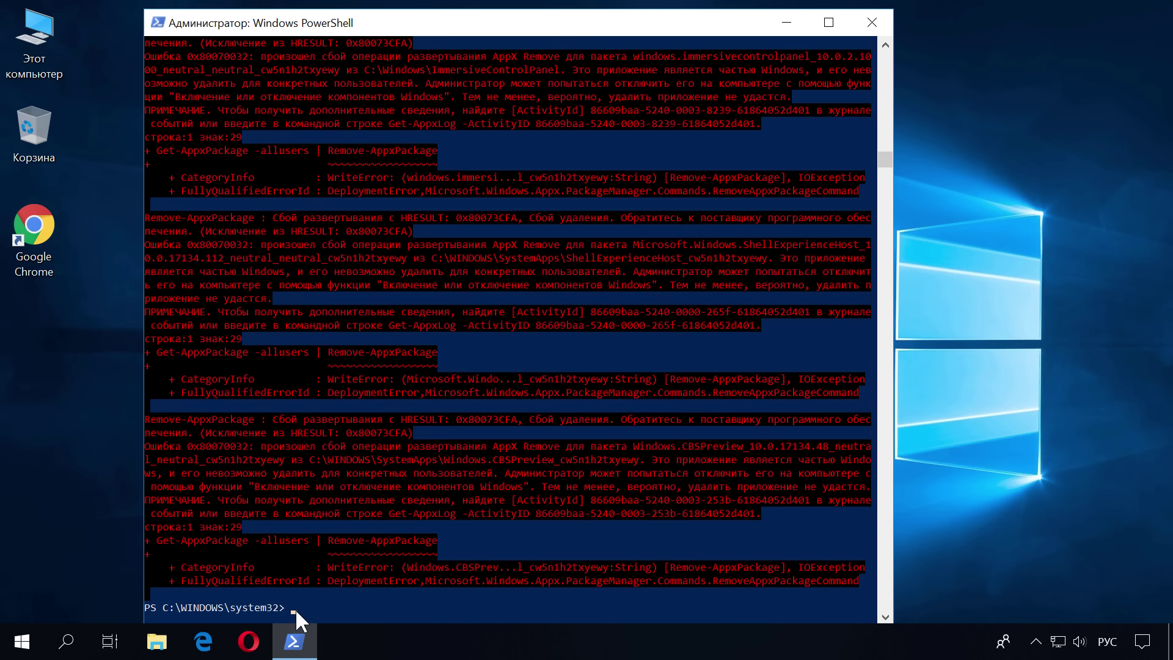
{"action": "right_click", "coordinate": [615, 352]}
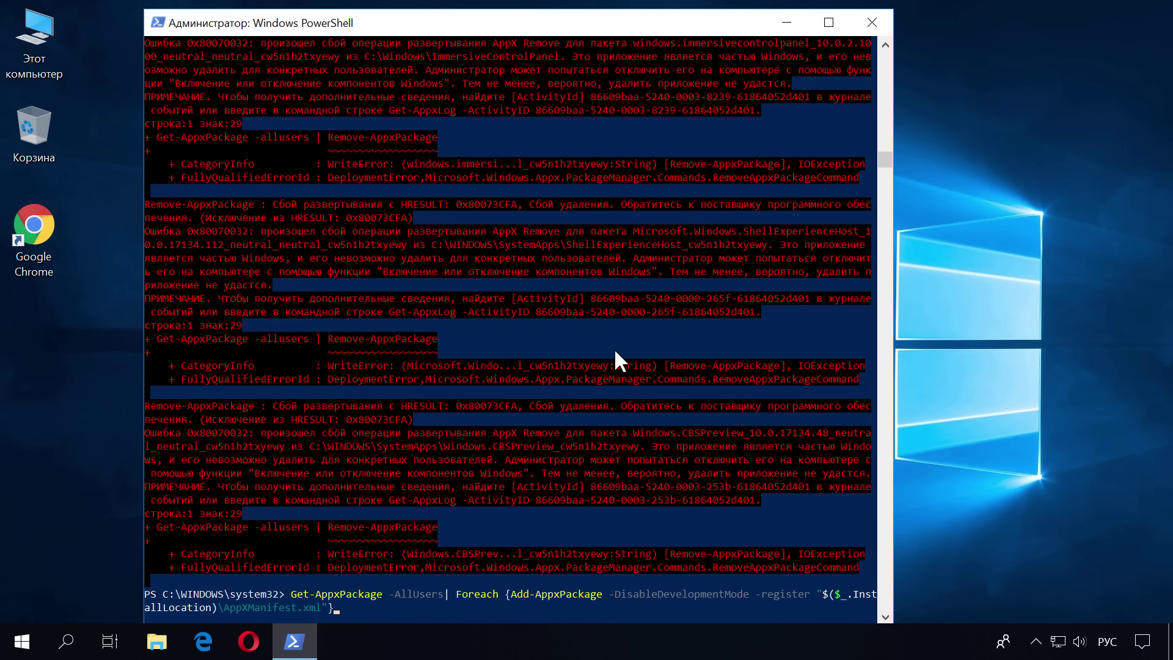
{"action": "key", "text": "Return"}
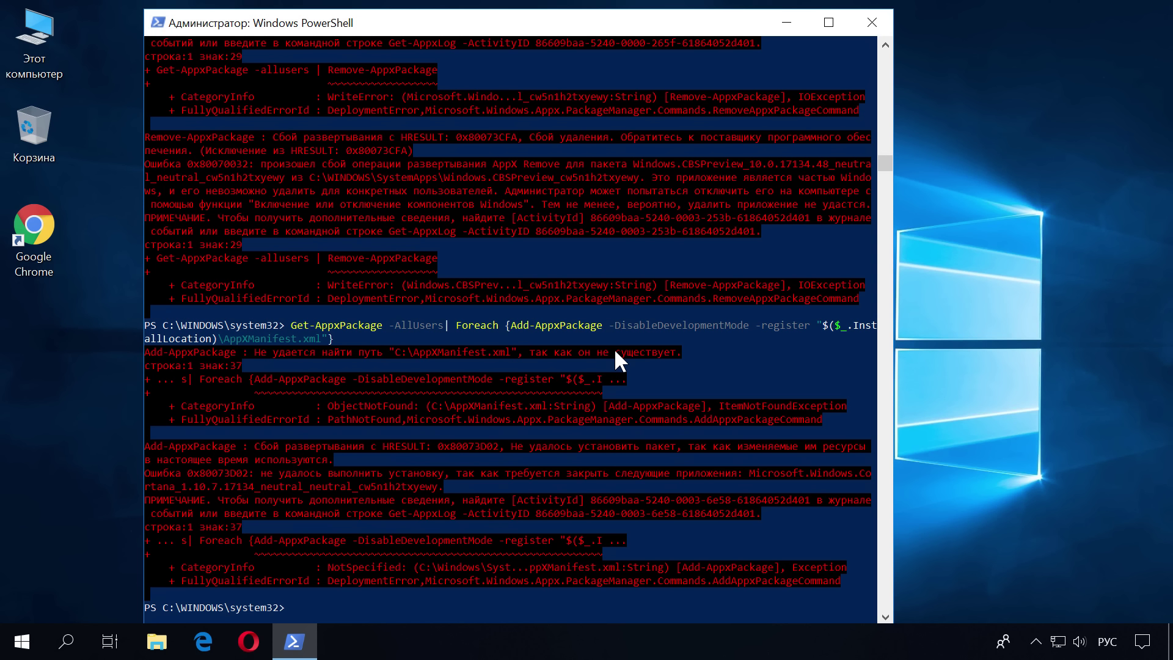
Switch the keyboard layout to English and end the PowerShell session with the exit command
{"action": "key", "text": "alt+shift"}
{"action": "type", "text": "exit"}
{"action": "key", "text": "Return"}
Look through the Start menu's app list to see which built-in apps have been reinstalled
{"action": "left_click", "coordinate": [22, 641]}
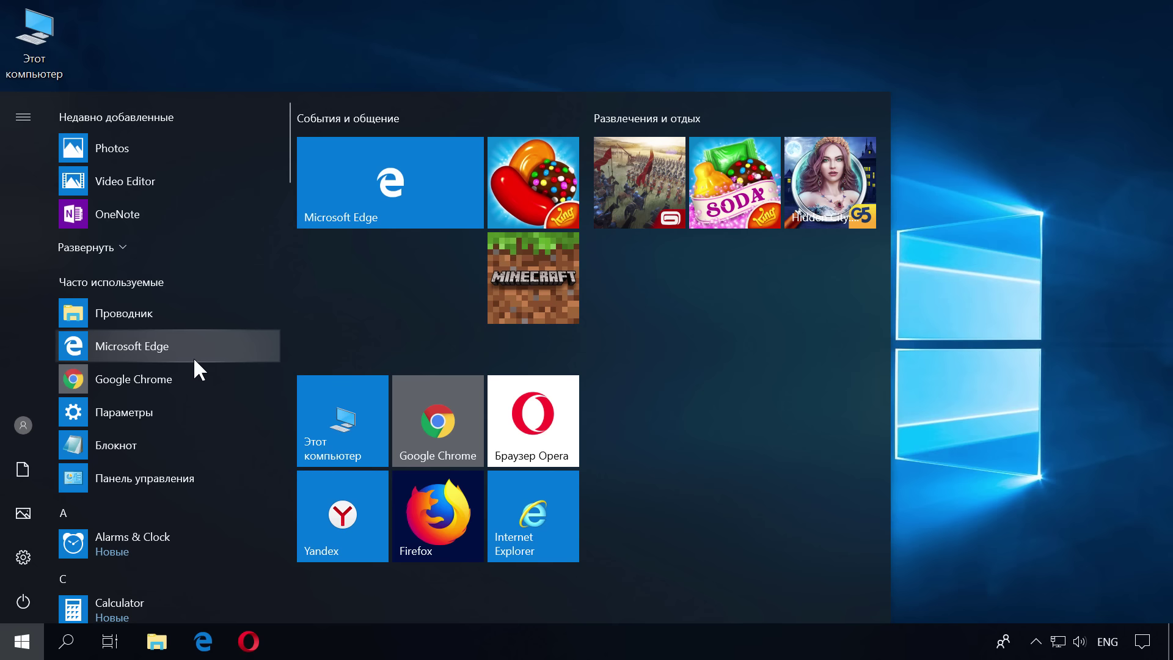
{"action": "scroll", "coordinate": [193, 357], "scroll_direction": "down", "scroll_amount": 3}
{"action": "scroll", "coordinate": [193, 353], "scroll_direction": "up", "scroll_amount": 3}
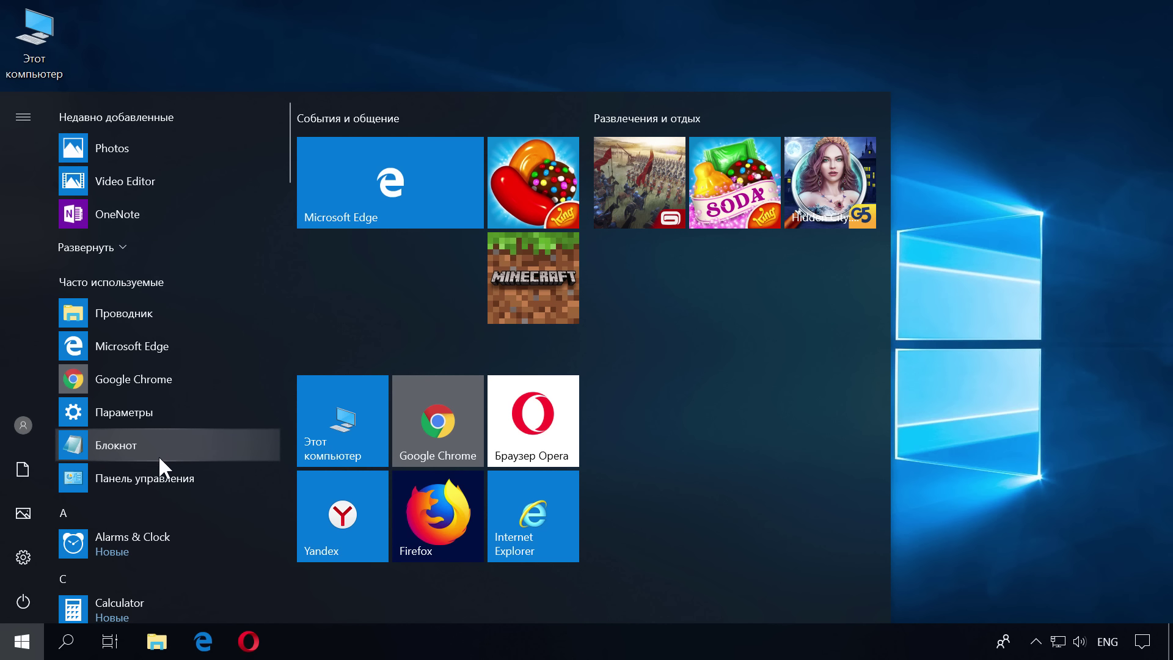
{"action": "scroll", "coordinate": [141, 542], "scroll_direction": "down", "scroll_amount": 2}
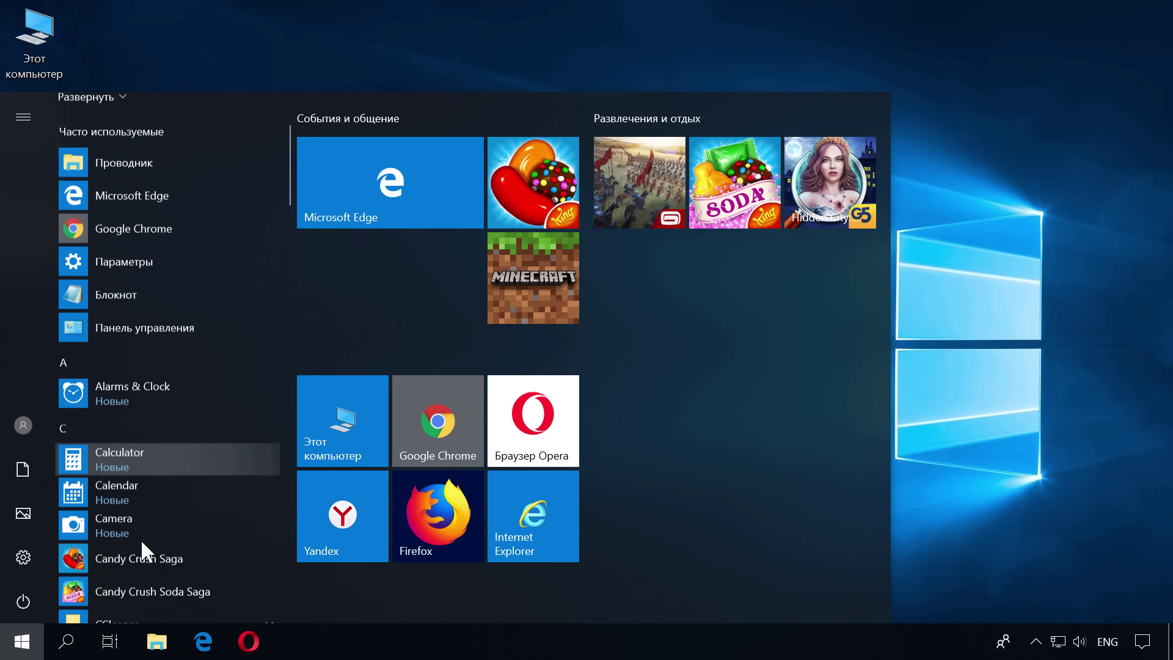
{"action": "scroll", "coordinate": [178, 392], "scroll_direction": "down", "scroll_amount": 1}
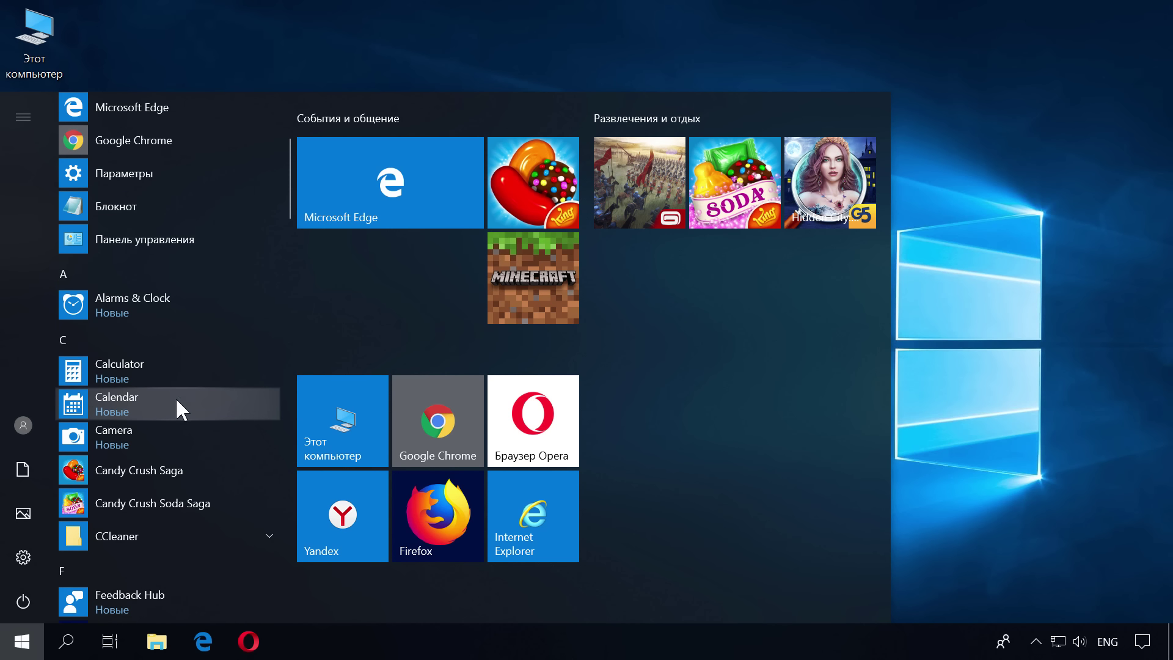
{"action": "scroll", "coordinate": [167, 390], "scroll_direction": "down", "scroll_amount": 4}
{"action": "scroll", "coordinate": [162, 414], "scroll_direction": "up", "scroll_amount": 5}
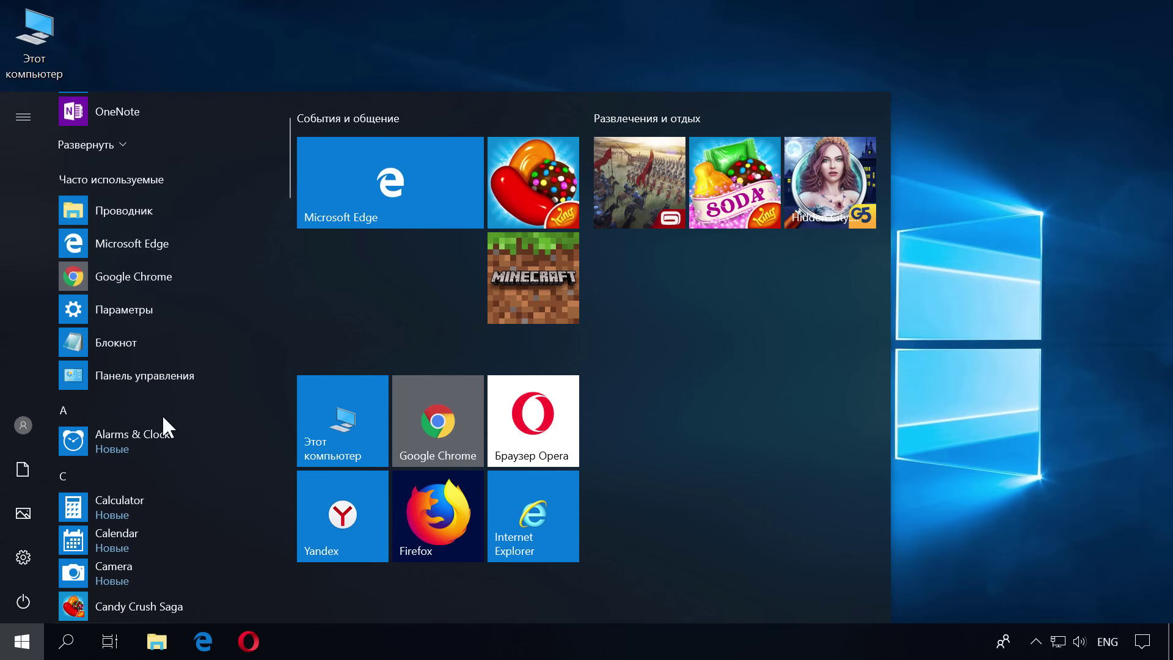
Pin Calculator from the Start menu's app list to the Start screen
{"action": "scroll", "coordinate": [134, 459], "scroll_direction": "down", "scroll_amount": 2}
{"action": "right_click", "coordinate": [138, 296]}
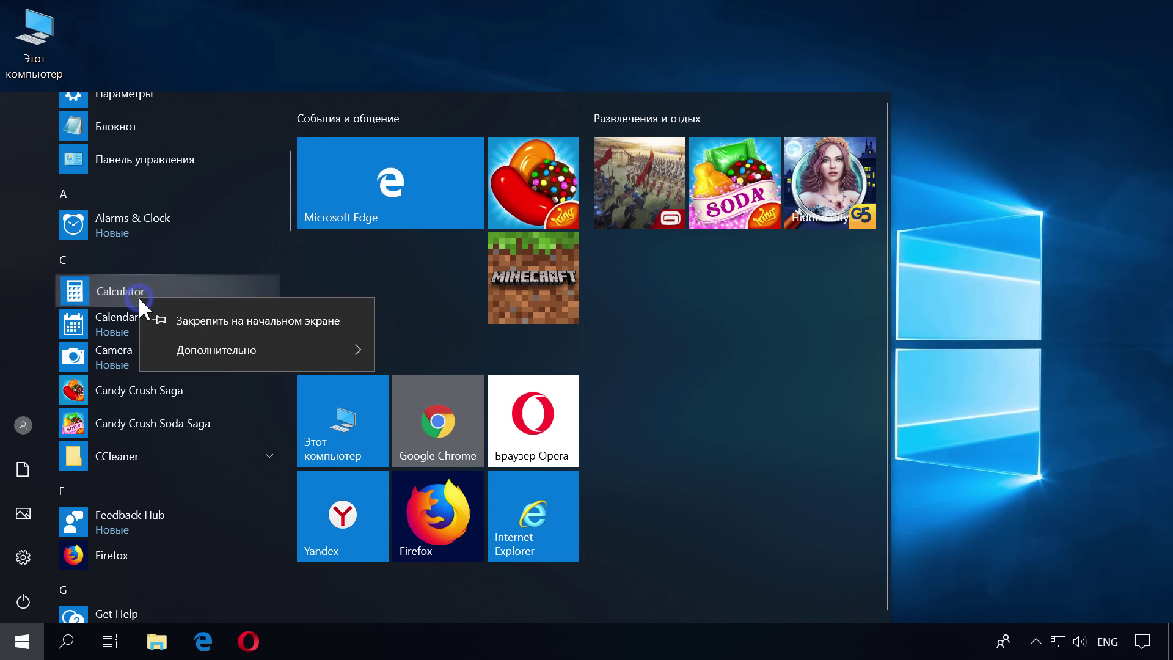
{"action": "mouse_move", "coordinate": [196, 350]}
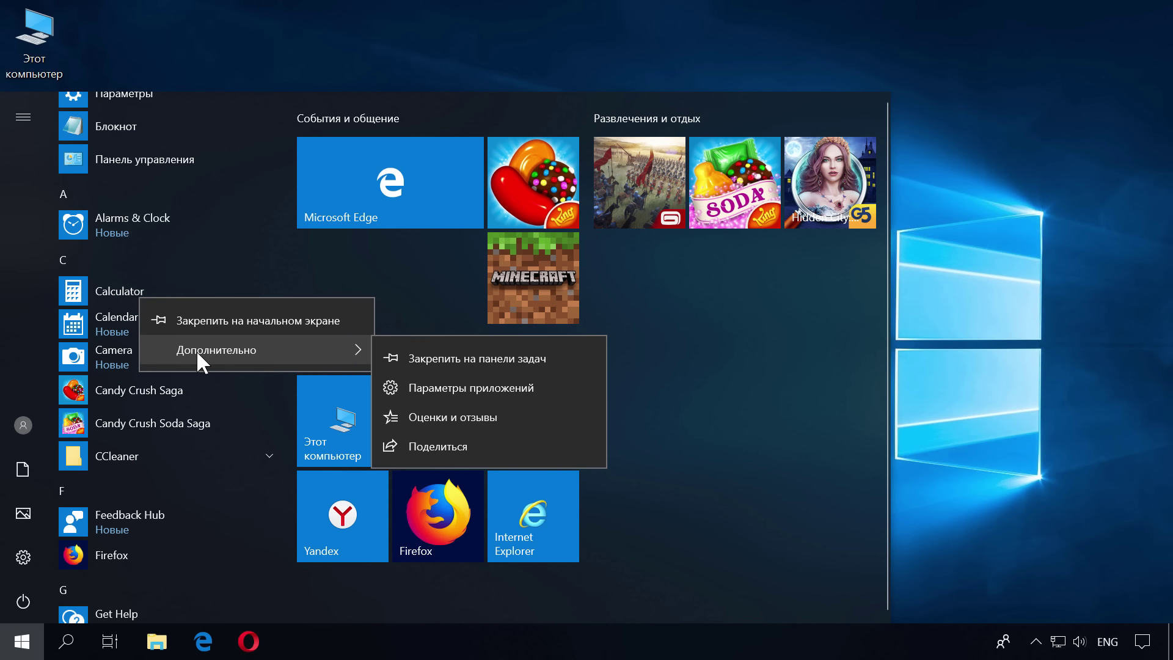
{"action": "left_click", "coordinate": [214, 321]}
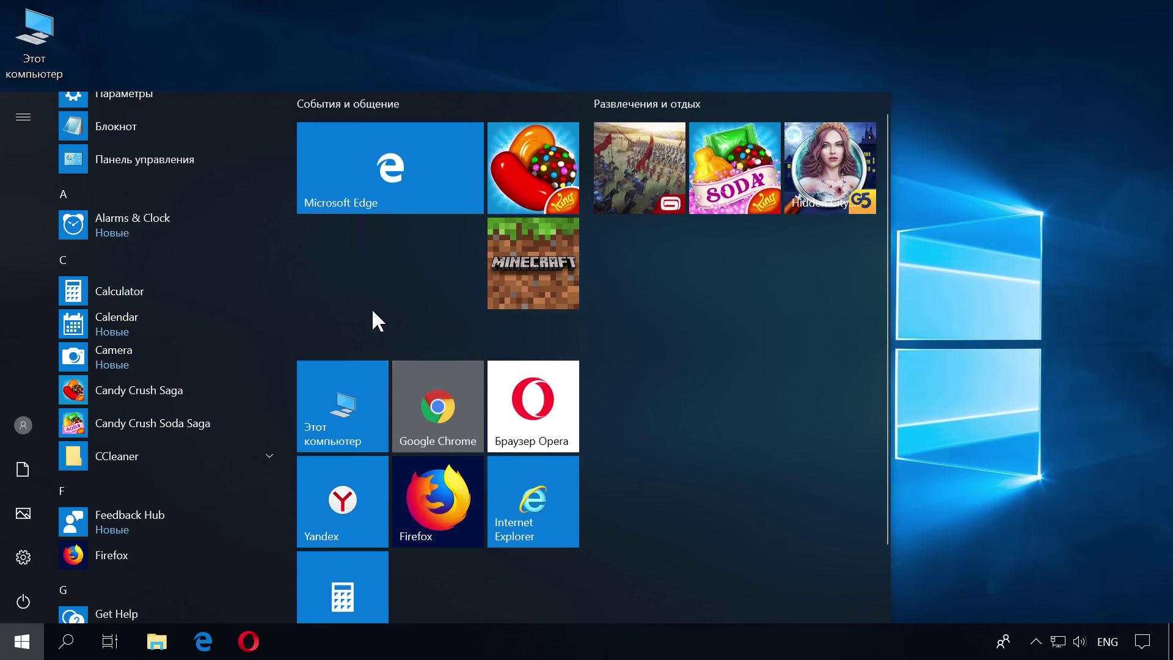
{"action": "scroll", "coordinate": [259, 342], "scroll_direction": "up", "scroll_amount": 5}
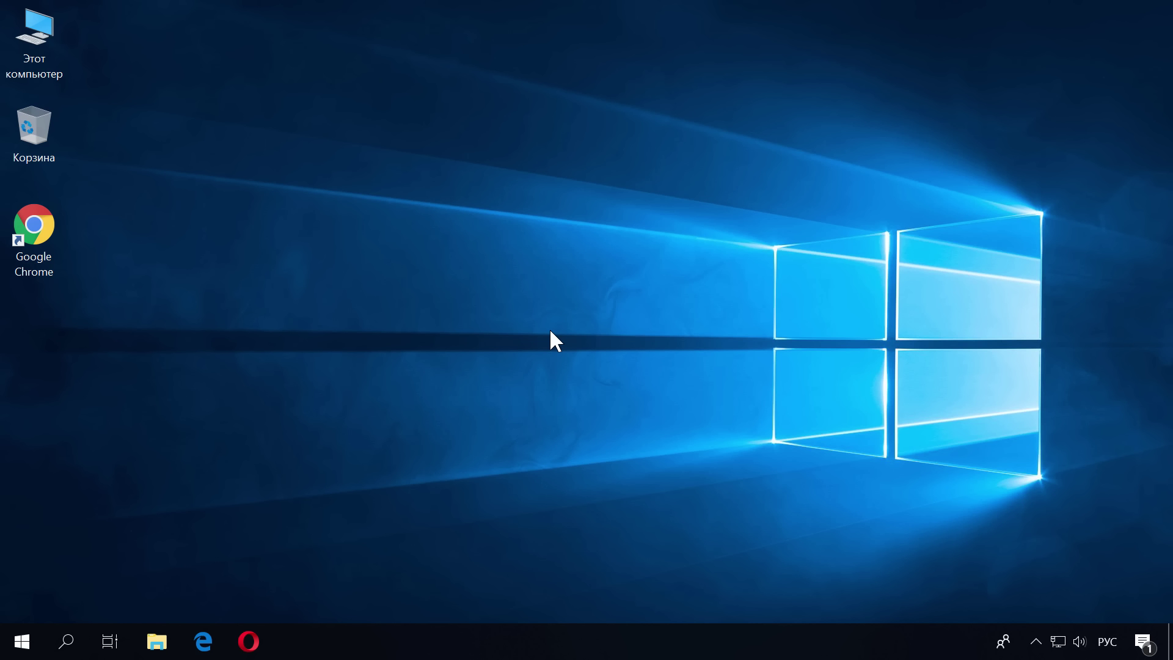
Open the Фоновые приложения page of the Конфиденциальность settings and look through the apps allowed to run in the background
{"action": "left_click", "coordinate": [18, 639]}
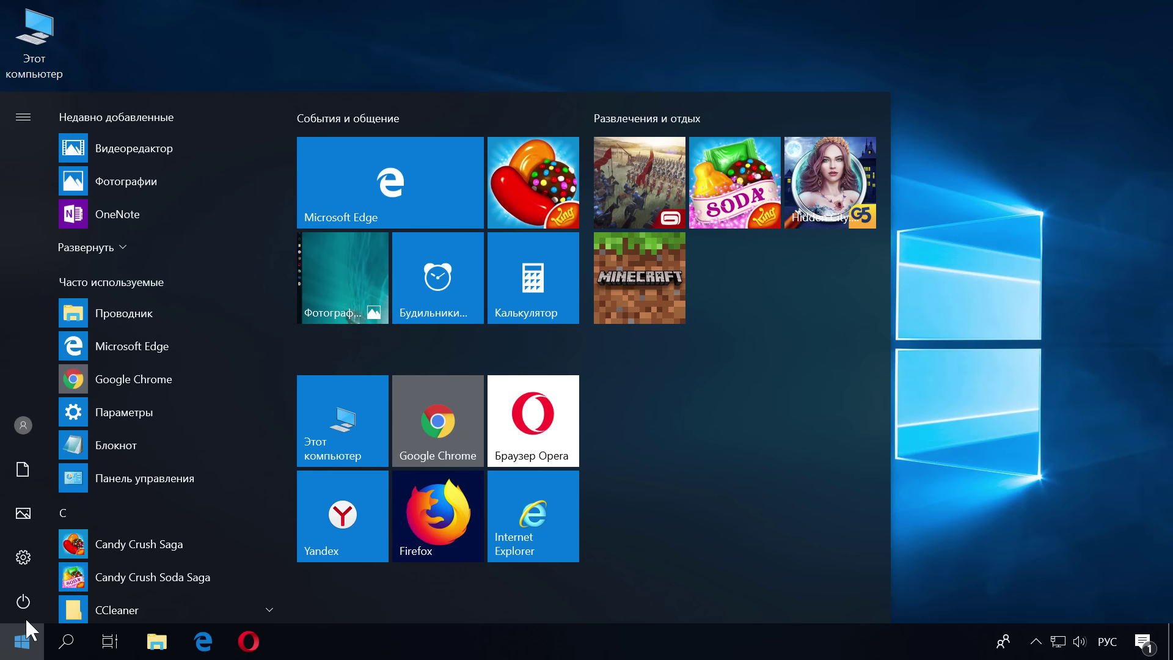
{"action": "left_click", "coordinate": [31, 561]}
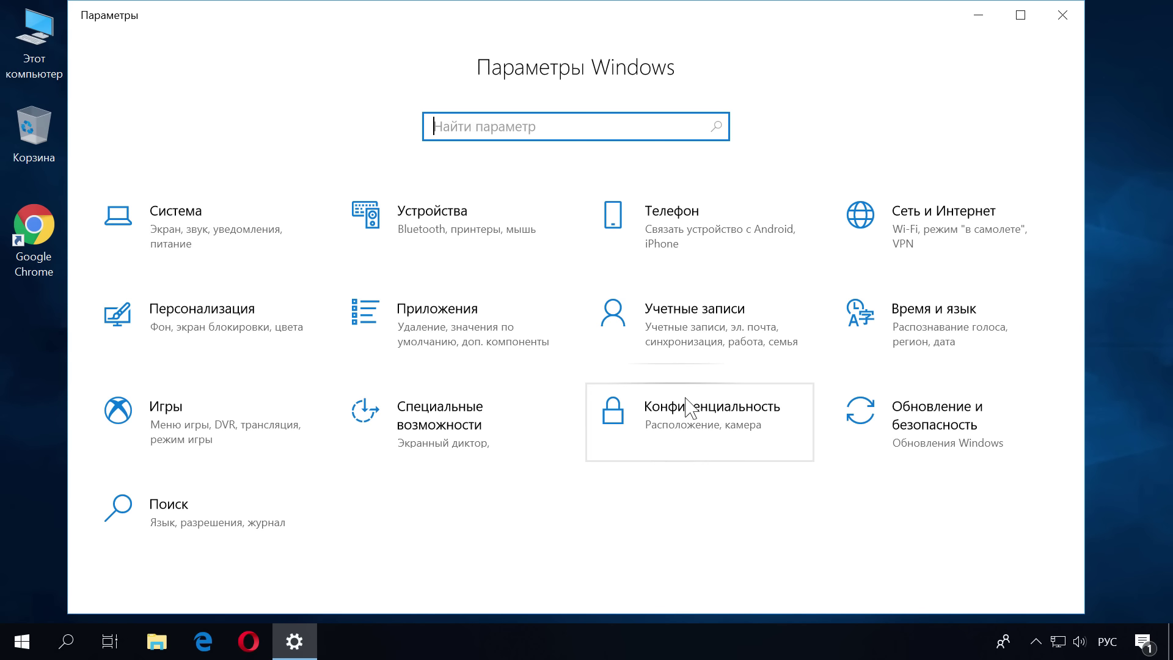
{"action": "left_click", "coordinate": [708, 409]}
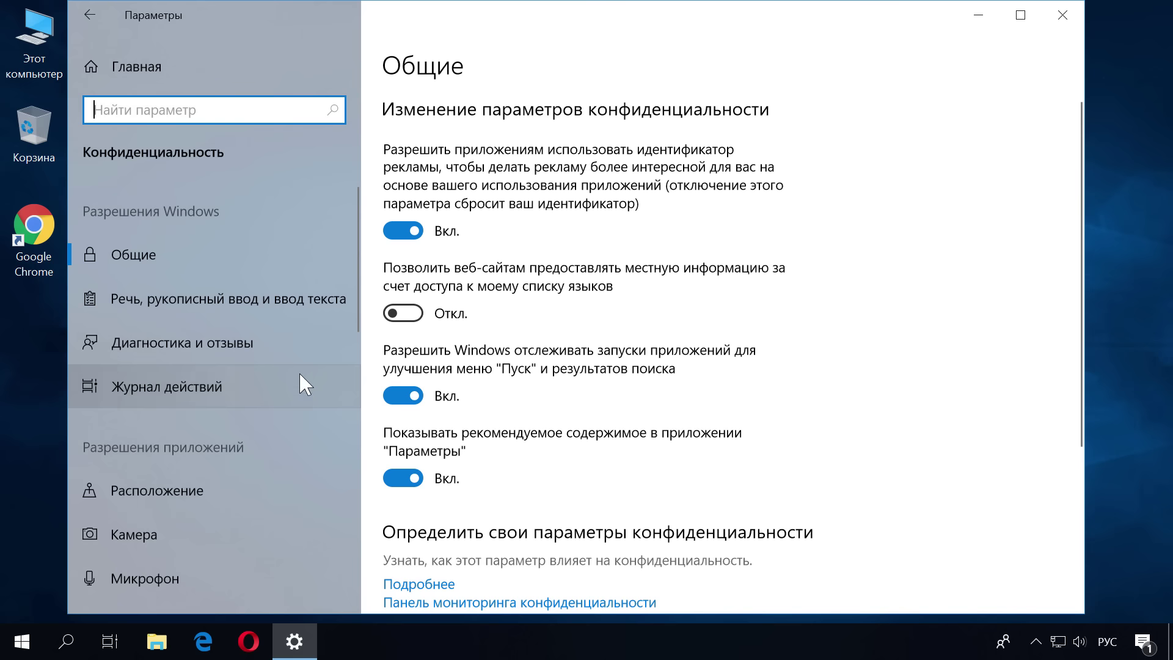
{"action": "scroll", "coordinate": [293, 330], "scroll_direction": "down", "scroll_amount": 4}
{"action": "scroll", "coordinate": [292, 333], "scroll_direction": "down", "scroll_amount": 6}
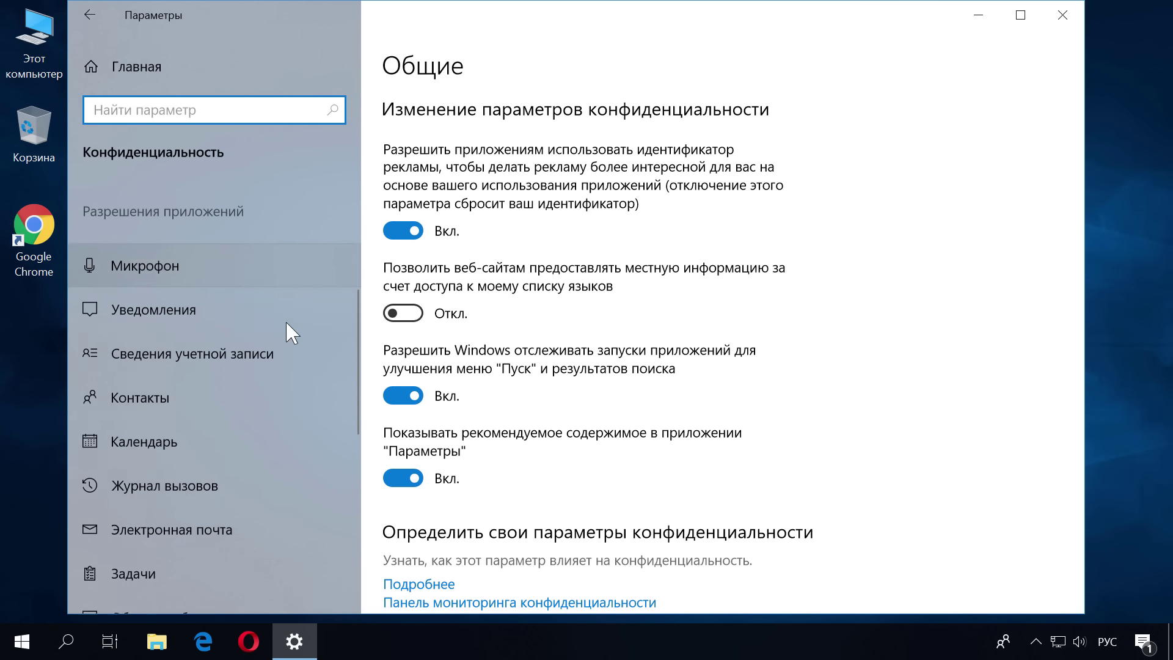
{"action": "scroll", "coordinate": [292, 333], "scroll_direction": "down", "scroll_amount": 3}
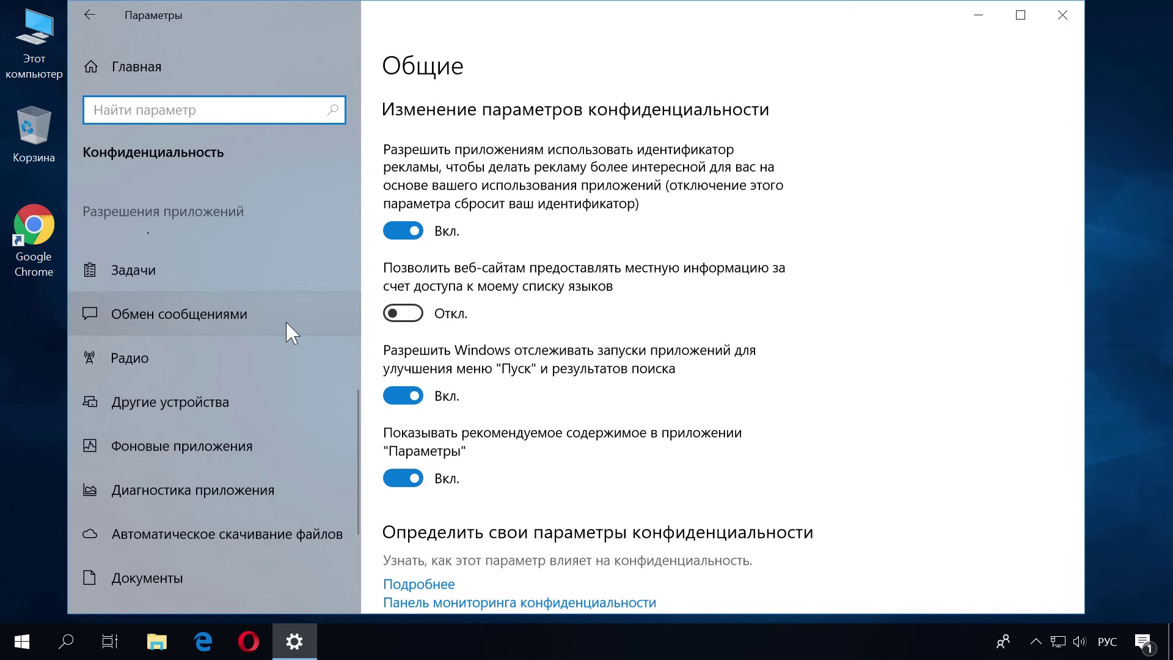
{"action": "scroll", "coordinate": [292, 333], "scroll_direction": "down", "scroll_amount": 2}
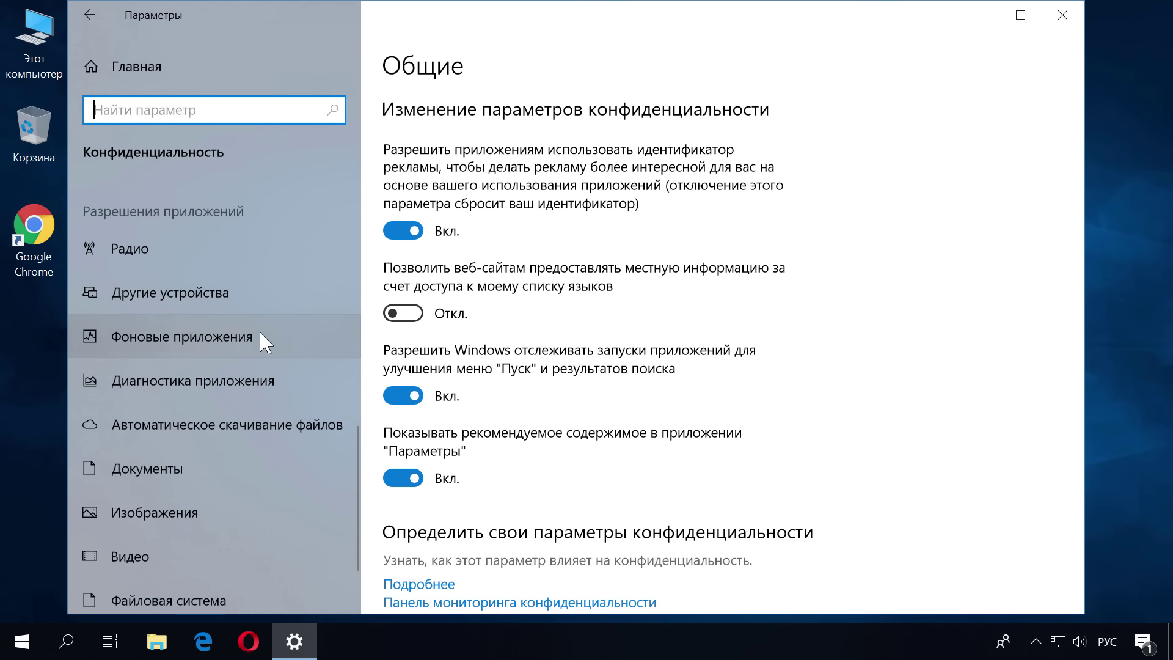
{"action": "left_click", "coordinate": [218, 333]}
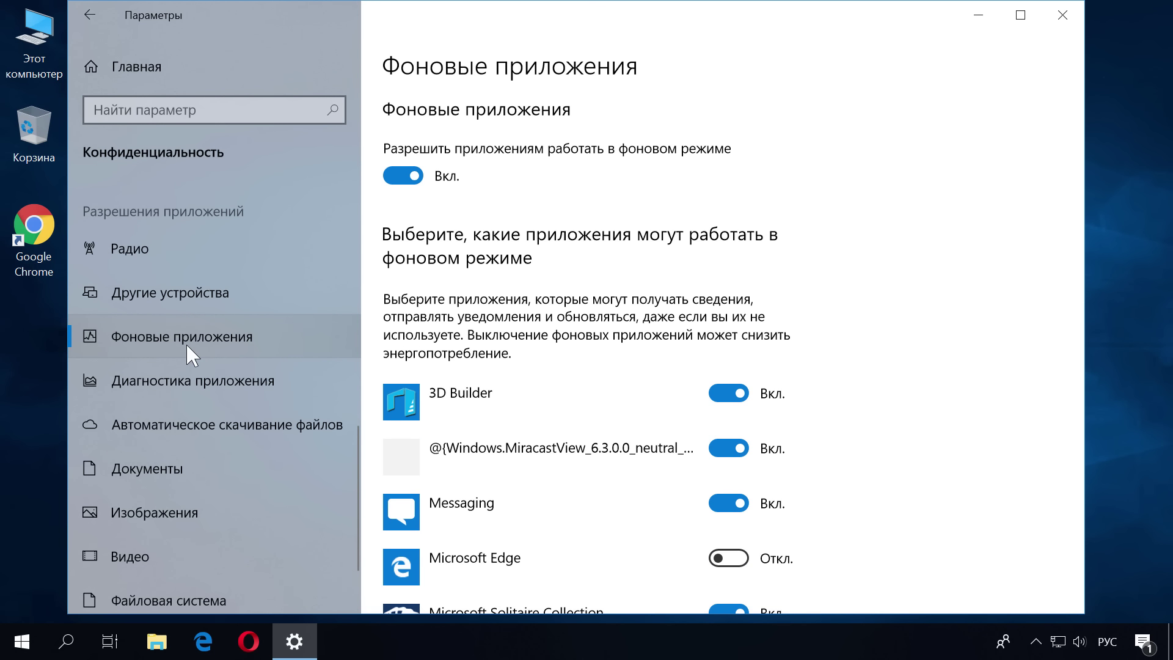
{"action": "scroll", "coordinate": [820, 209], "scroll_direction": "down", "scroll_amount": 5}
{"action": "scroll", "coordinate": [827, 215], "scroll_direction": "down", "scroll_amount": 12}
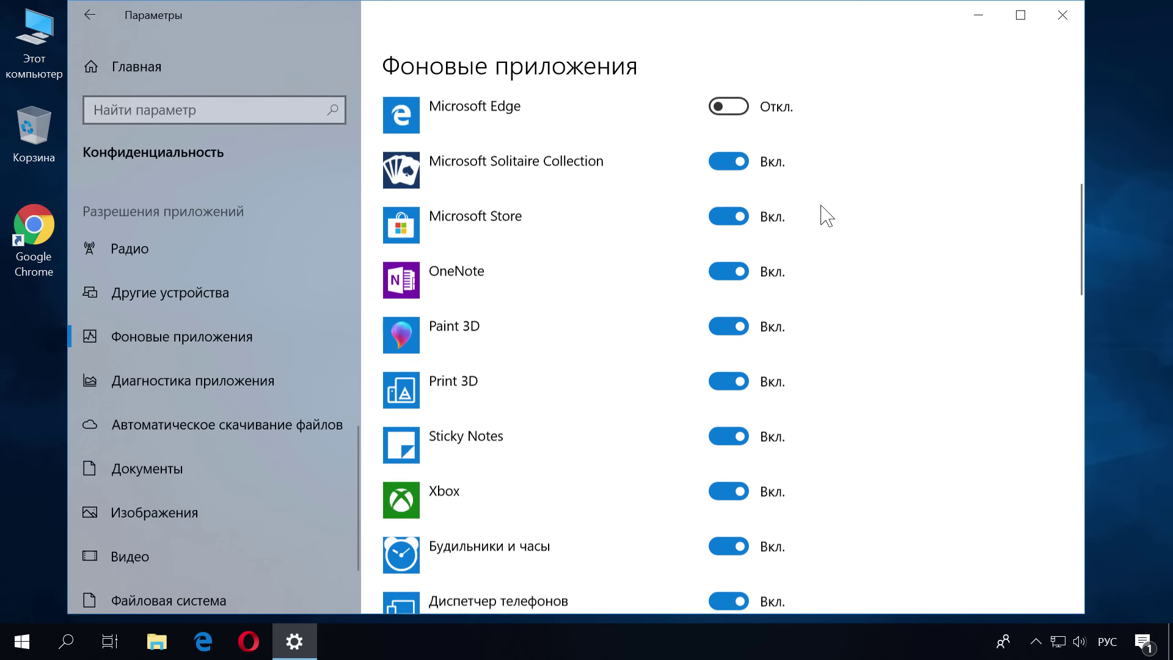
{"action": "scroll", "coordinate": [827, 215], "scroll_direction": "down", "scroll_amount": 11}
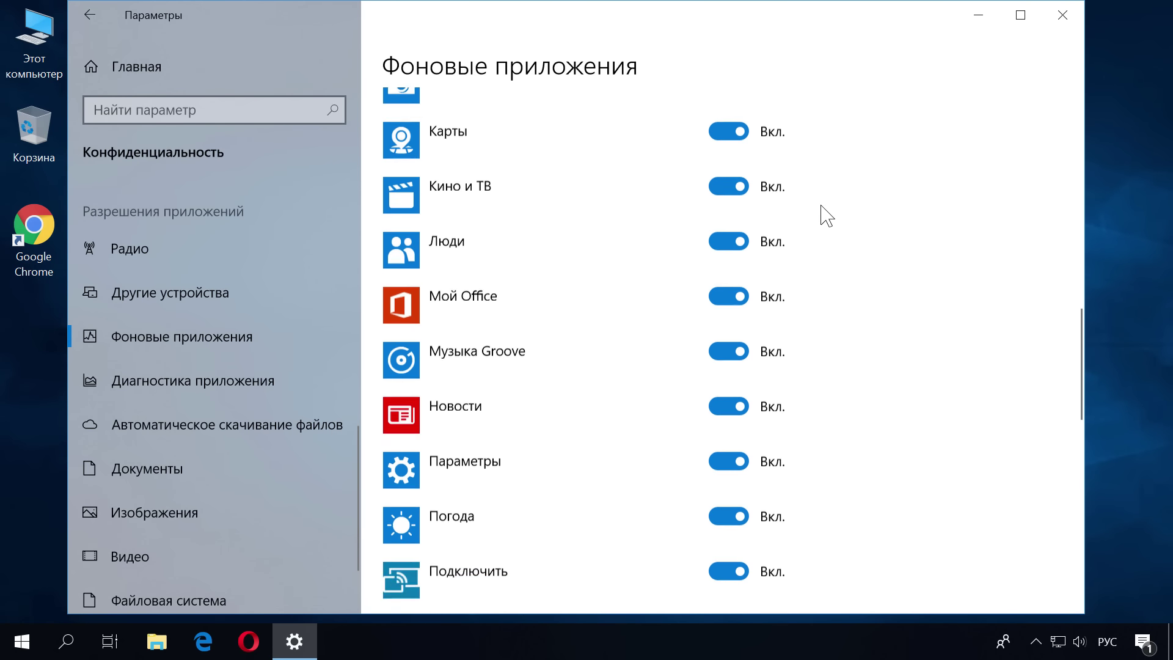
{"action": "scroll", "coordinate": [840, 226], "scroll_direction": "up", "scroll_amount": 5}
{"action": "scroll", "coordinate": [842, 227], "scroll_direction": "up", "scroll_amount": 20}
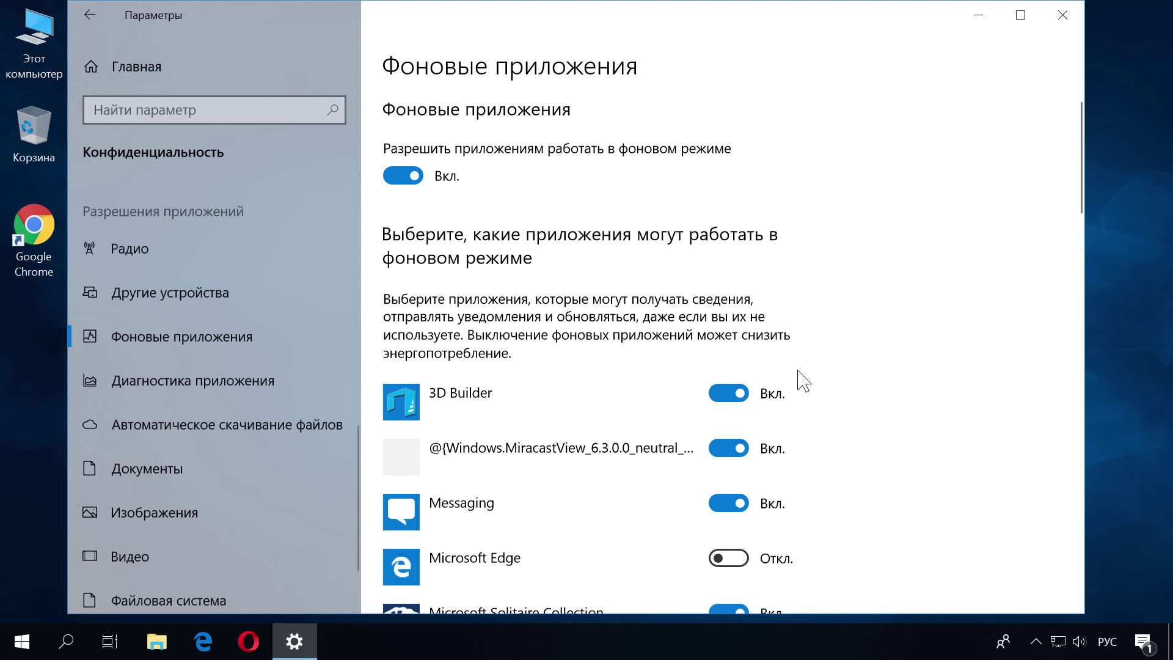
Turn off background activity for 3D Builder, MiracastView, Messaging, Microsoft Solitaire Collection, Microsoft Store and OneNote
{"action": "scroll", "coordinate": [809, 400], "scroll_direction": "down", "scroll_amount": 2}
{"action": "scroll", "coordinate": [830, 342], "scroll_direction": "down", "scroll_amount": 3}
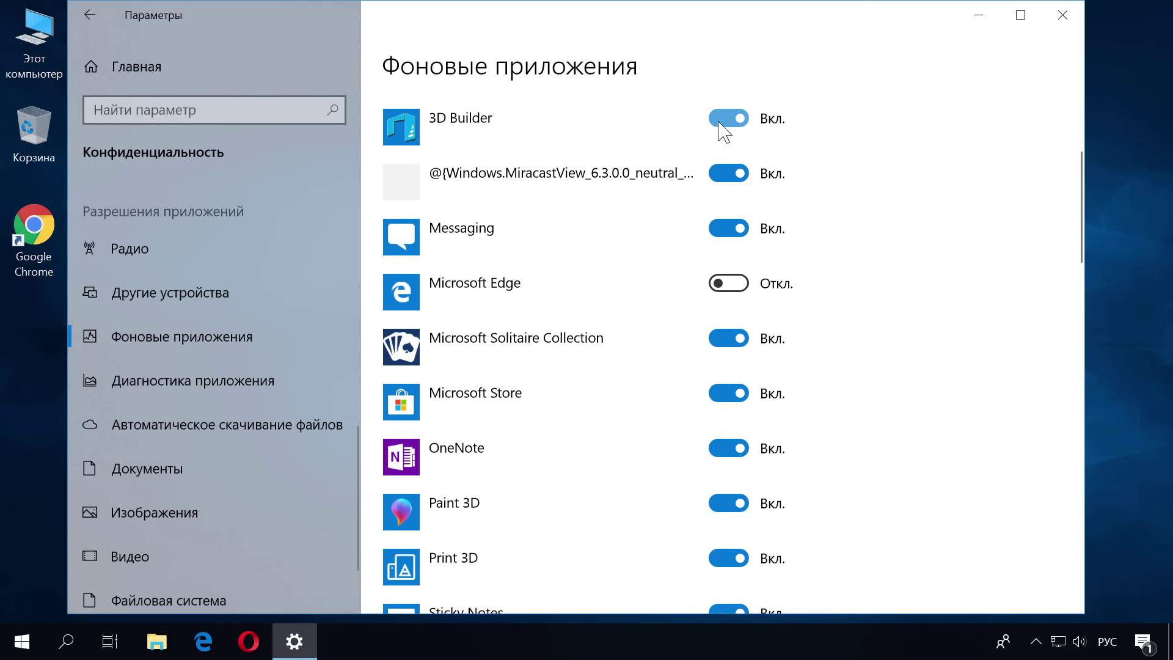
{"action": "left_click", "coordinate": [724, 120]}
{"action": "left_click", "coordinate": [722, 177]}
{"action": "left_click", "coordinate": [725, 238]}
{"action": "left_click", "coordinate": [727, 338]}
{"action": "left_click", "coordinate": [728, 393]}
{"action": "left_click", "coordinate": [727, 448]}
Turn off background activity for Paint 3D, Print 3D, Sticky Notes, Xbox and Будильники и часы
{"action": "scroll", "coordinate": [739, 385], "scroll_direction": "down", "scroll_amount": 3}
{"action": "left_click", "coordinate": [733, 376]}
{"action": "left_click", "coordinate": [740, 431]}
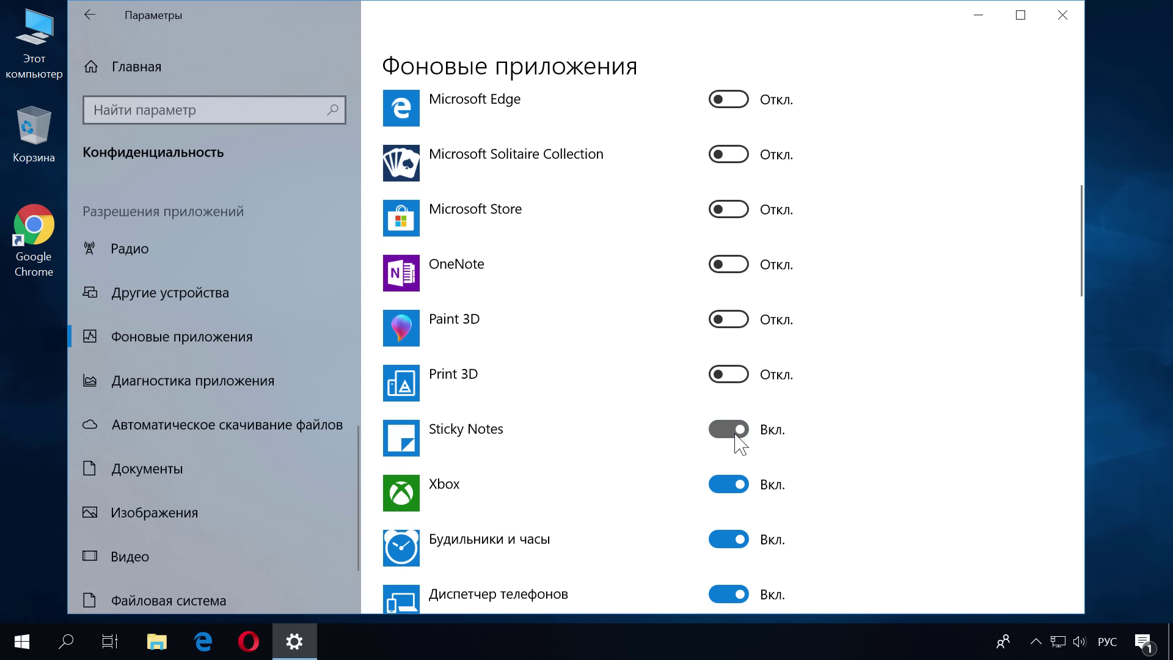
{"action": "left_click", "coordinate": [733, 484]}
{"action": "left_click", "coordinate": [730, 539]}
Turn off background activity for Диспетчер телефонов, Запись голоса, Калькулятор, Камера, Карты and Кино и ТВ
{"action": "scroll", "coordinate": [740, 520], "scroll_direction": "down", "scroll_amount": 4}
{"action": "left_click", "coordinate": [728, 318]}
{"action": "scroll", "coordinate": [733, 312], "scroll_direction": "down", "scroll_amount": 1}
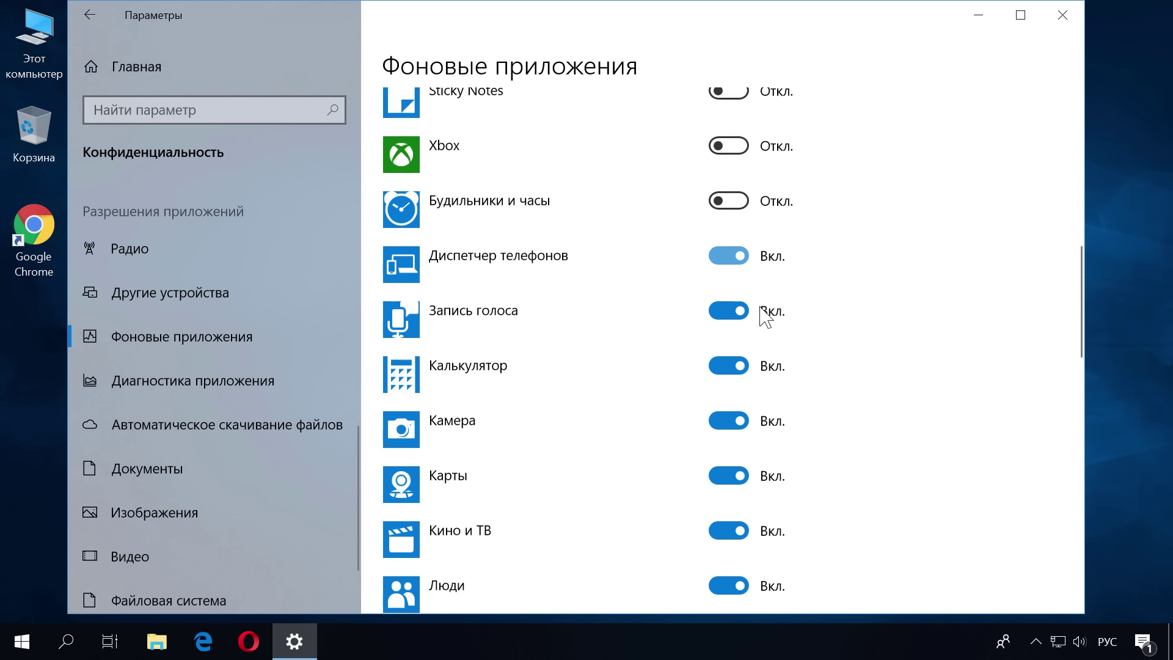
{"action": "left_click", "coordinate": [728, 283]}
{"action": "left_click", "coordinate": [728, 336]}
{"action": "left_click", "coordinate": [728, 391]}
{"action": "scroll", "coordinate": [733, 366], "scroll_direction": "down", "scroll_amount": 2}
{"action": "left_click", "coordinate": [728, 263]}
{"action": "left_click", "coordinate": [728, 318]}
Turn off background activity for Люди, Мой Office, Музыка Groove and Новости
{"action": "scroll", "coordinate": [730, 330], "scroll_direction": "down", "scroll_amount": 1}
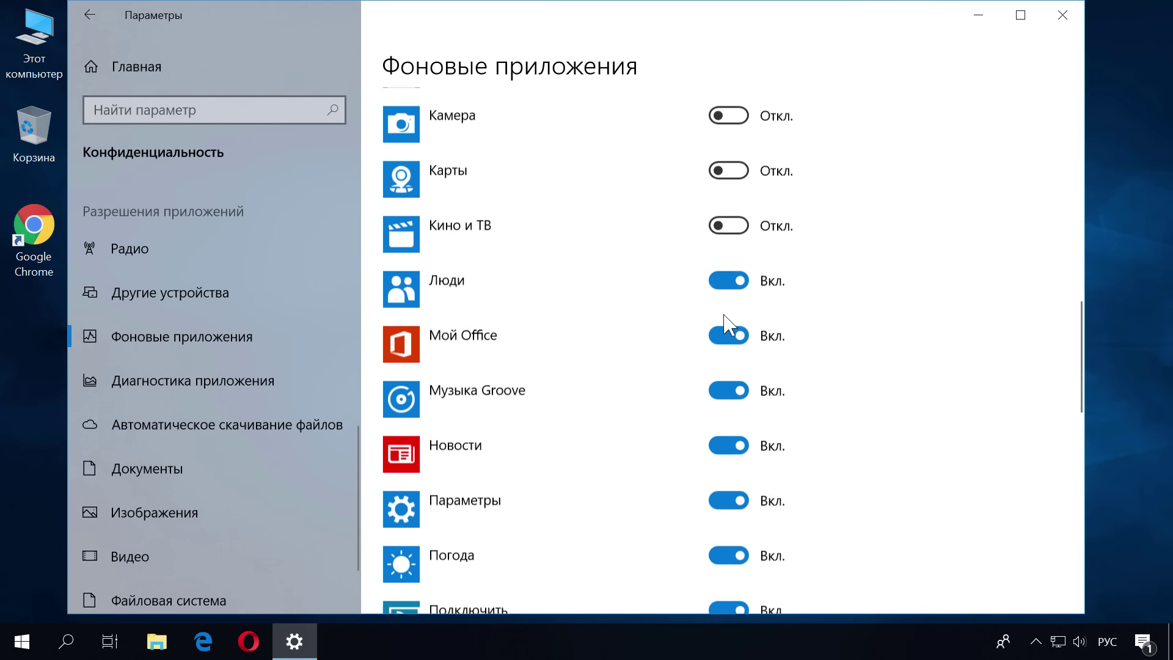
{"action": "left_click", "coordinate": [729, 280]}
{"action": "left_click", "coordinate": [728, 336]}
{"action": "left_click", "coordinate": [729, 390]}
{"action": "scroll", "coordinate": [730, 391], "scroll_direction": "down", "scroll_amount": 2}
{"action": "left_click", "coordinate": [728, 262]}
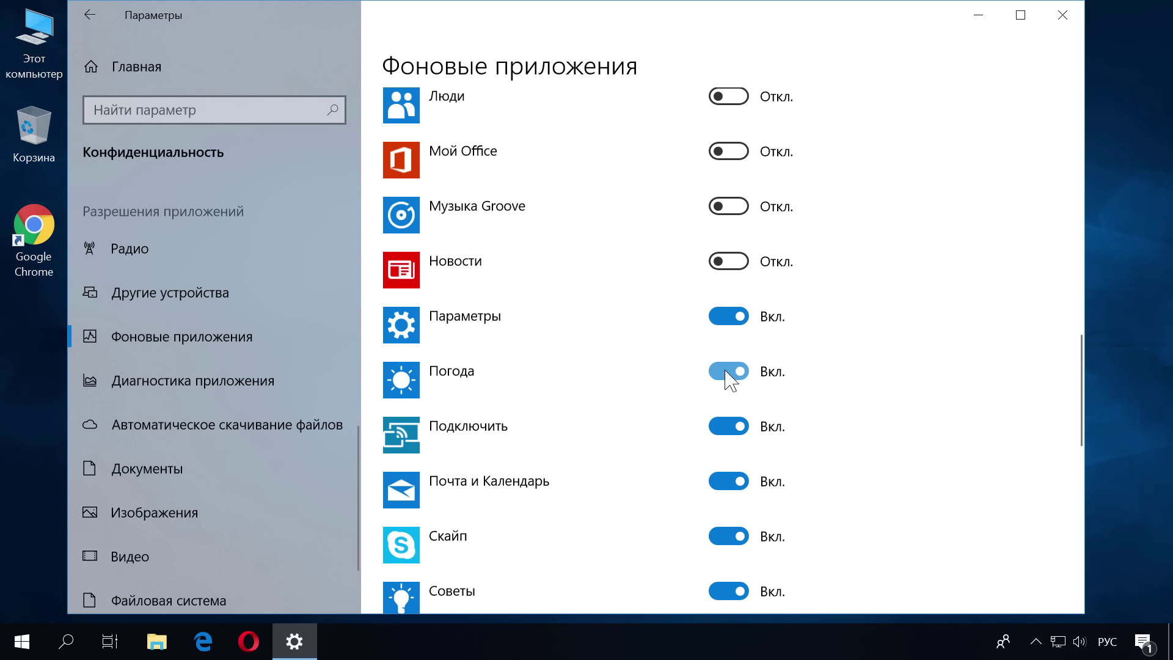
Turn off background activity for Подключить, Скайп, Советы and Спорт, keeping Почта и Календарь enabled
{"action": "scroll", "coordinate": [730, 378], "scroll_direction": "down", "scroll_amount": 3}
{"action": "left_click", "coordinate": [728, 244]}
{"action": "left_click", "coordinate": [724, 297]}
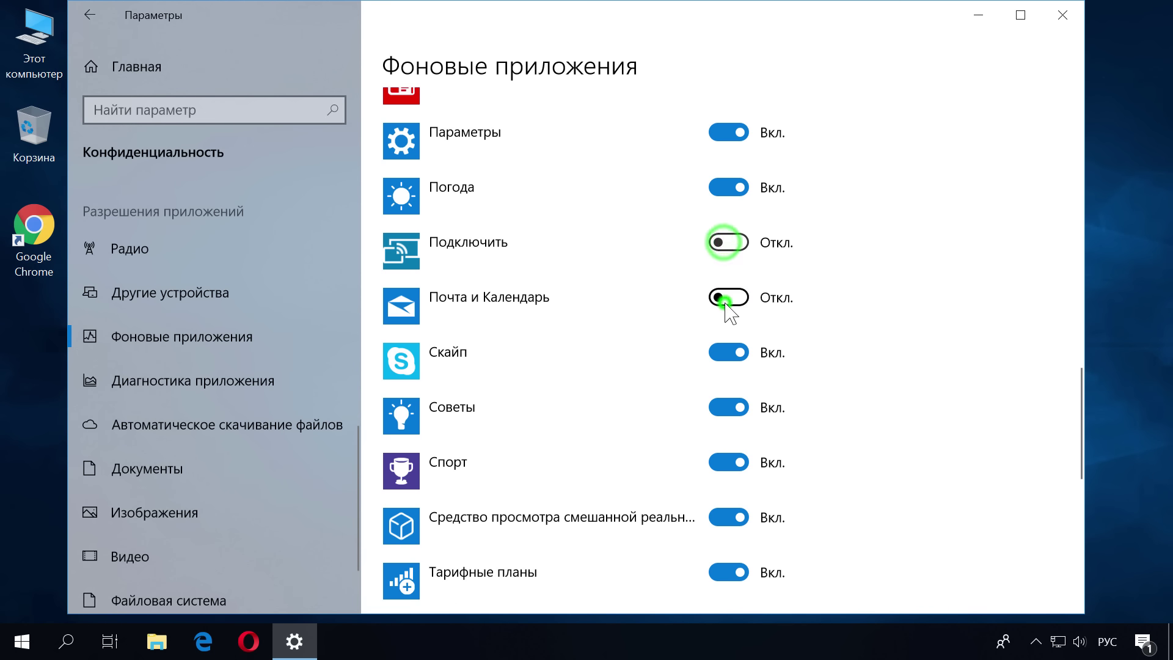
{"action": "left_click", "coordinate": [724, 298]}
{"action": "left_click", "coordinate": [728, 352]}
{"action": "left_click", "coordinate": [728, 407]}
{"action": "left_click", "coordinate": [728, 463]}
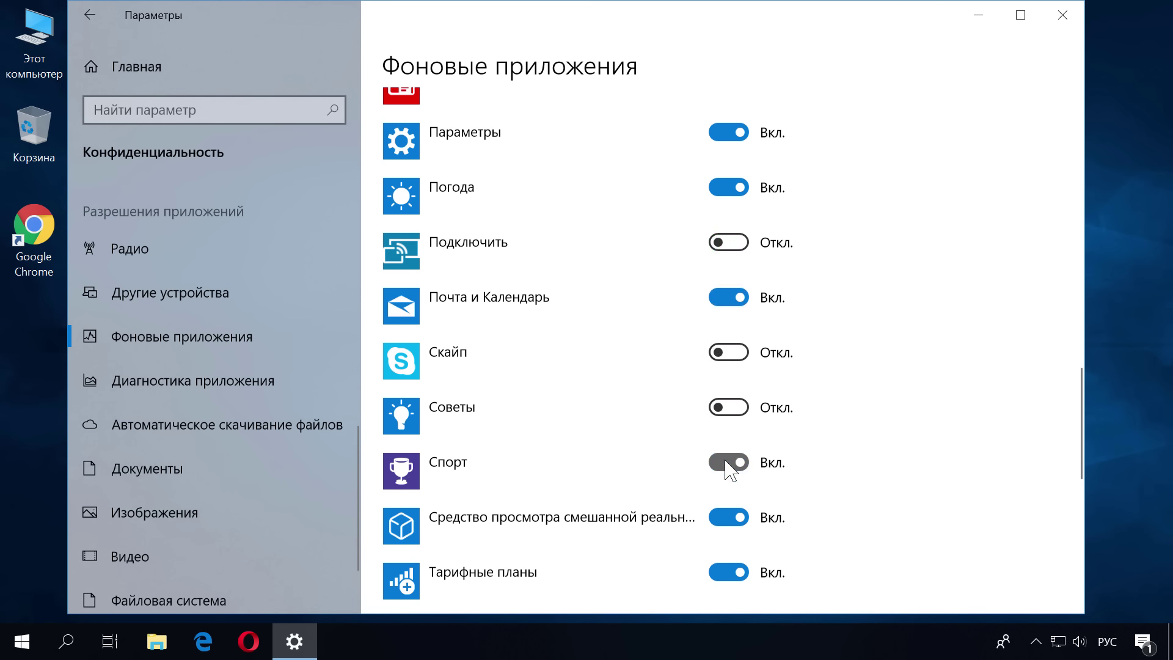
Turn off background activity for the mixed reality viewer, Тарифные планы, Техническая поддержка, Финансы, Фотографии, Центр безопасности Защитника Windows and Центр отзывов
{"action": "left_click", "coordinate": [728, 518]}
{"action": "scroll", "coordinate": [737, 489], "scroll_direction": "down", "scroll_amount": 6}
{"action": "left_click", "coordinate": [728, 205]}
{"action": "left_click", "coordinate": [728, 259]}
{"action": "left_click", "coordinate": [728, 314]}
{"action": "left_click", "coordinate": [729, 370]}
{"action": "left_click", "coordinate": [728, 424]}
{"action": "left_click", "coordinate": [728, 480]}
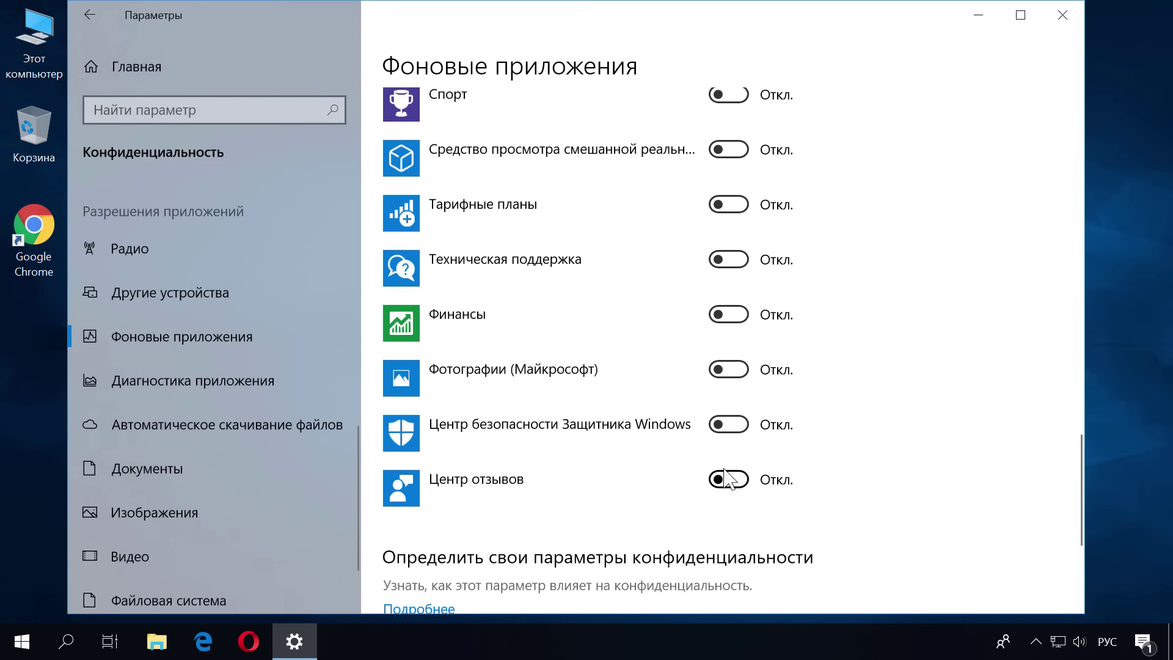
Check the whole background apps list from end to end and close the Settings window
{"action": "scroll", "coordinate": [805, 396], "scroll_direction": "down", "scroll_amount": 5}
{"action": "scroll", "coordinate": [811, 404], "scroll_direction": "up", "scroll_amount": 20}
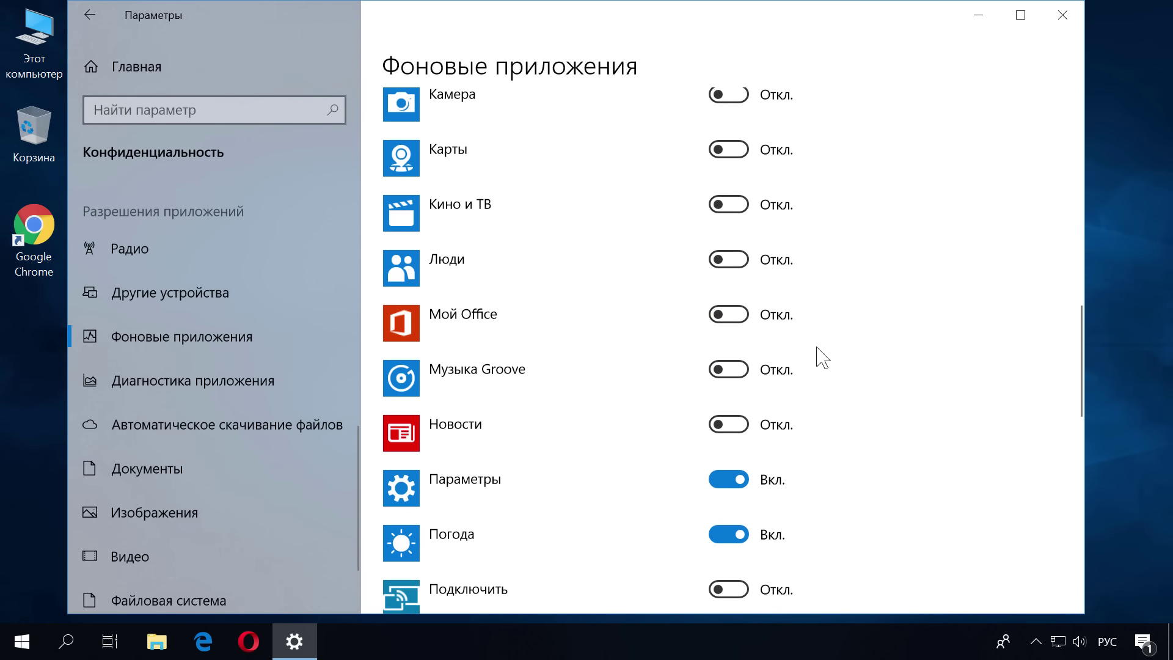
{"action": "scroll", "coordinate": [822, 357], "scroll_direction": "up", "scroll_amount": 7}
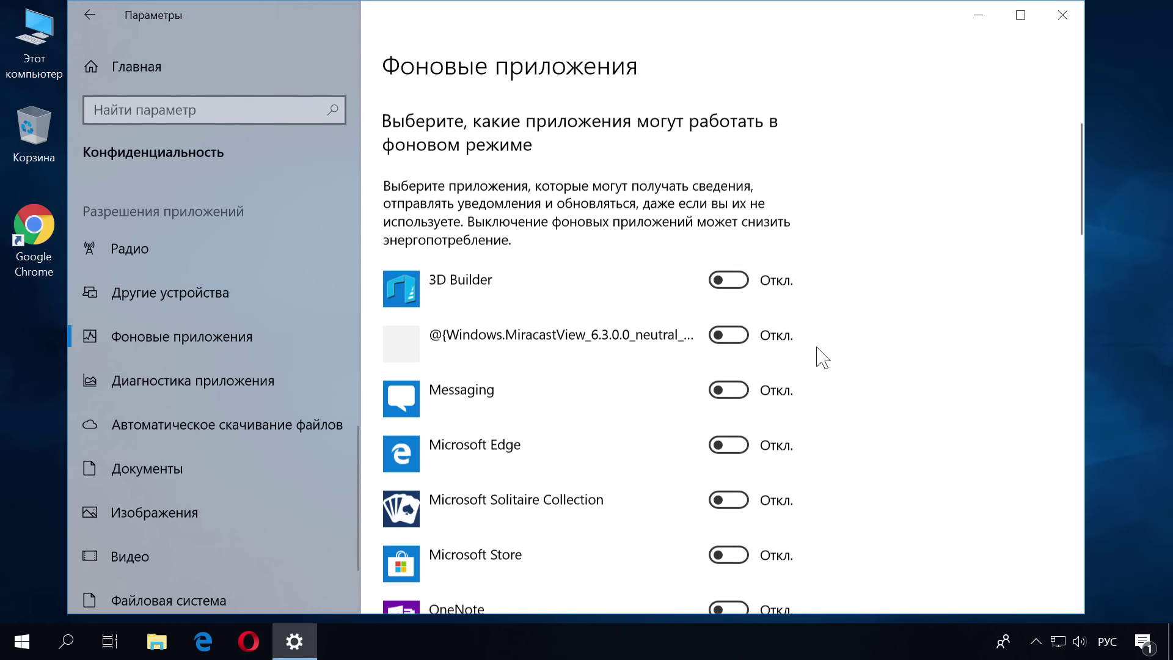
{"action": "scroll", "coordinate": [822, 357], "scroll_direction": "down", "scroll_amount": 20}
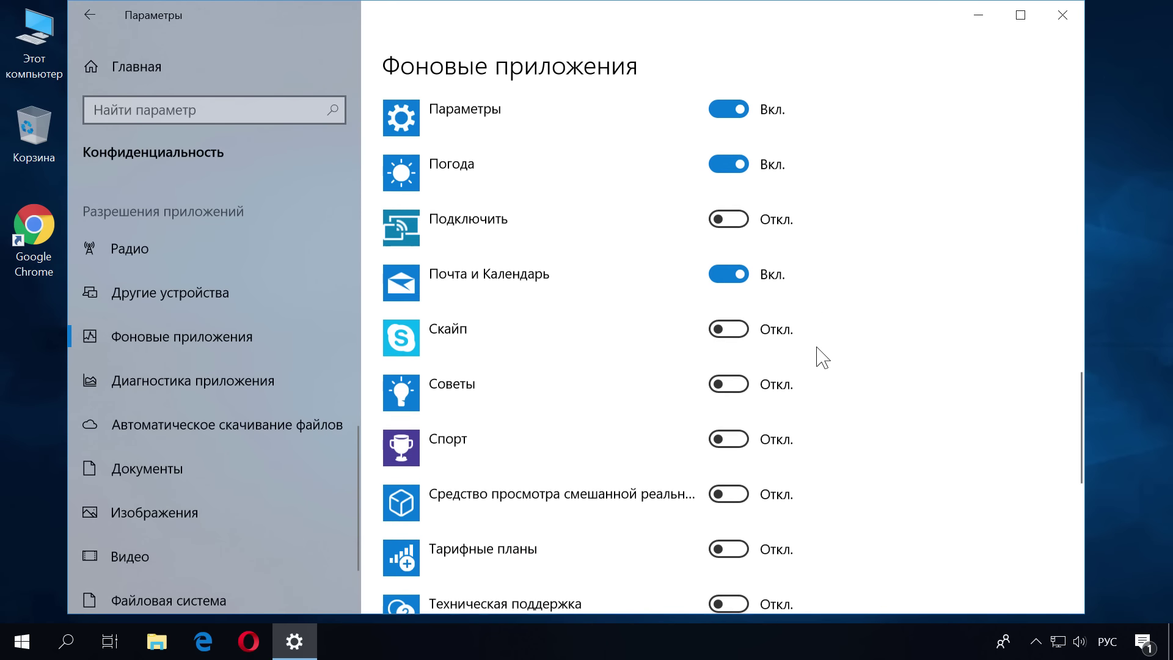
{"action": "scroll", "coordinate": [822, 357], "scroll_direction": "up", "scroll_amount": 12}
{"action": "scroll", "coordinate": [822, 357], "scroll_direction": "up", "scroll_amount": 10}
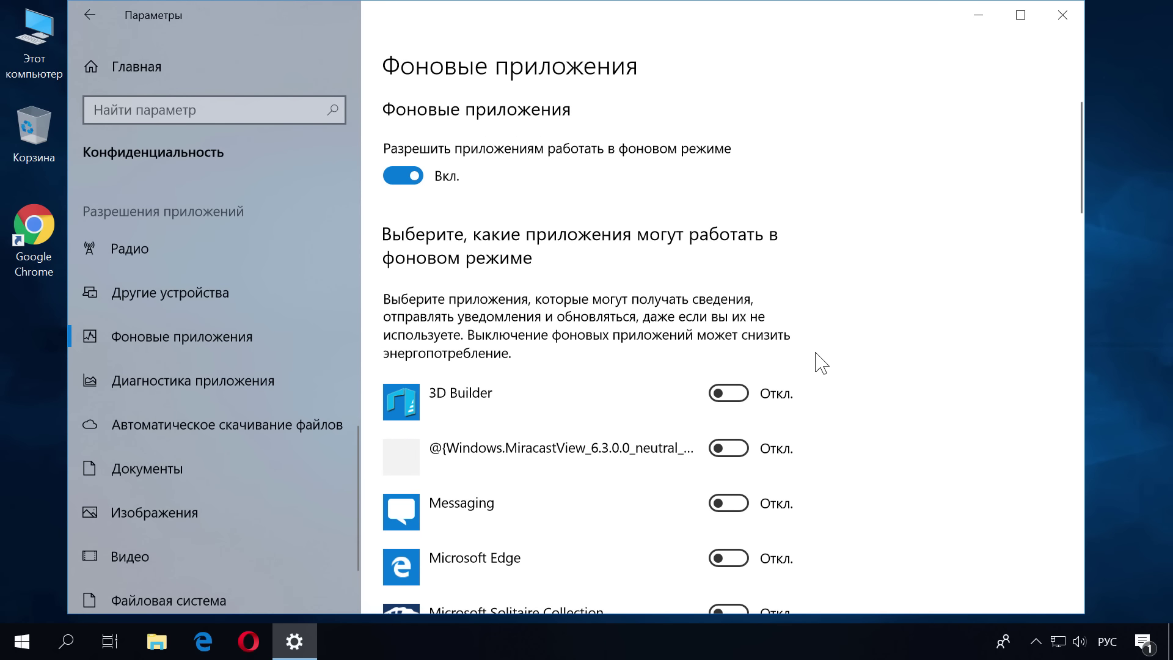
{"action": "left_click", "coordinate": [1059, 14]}
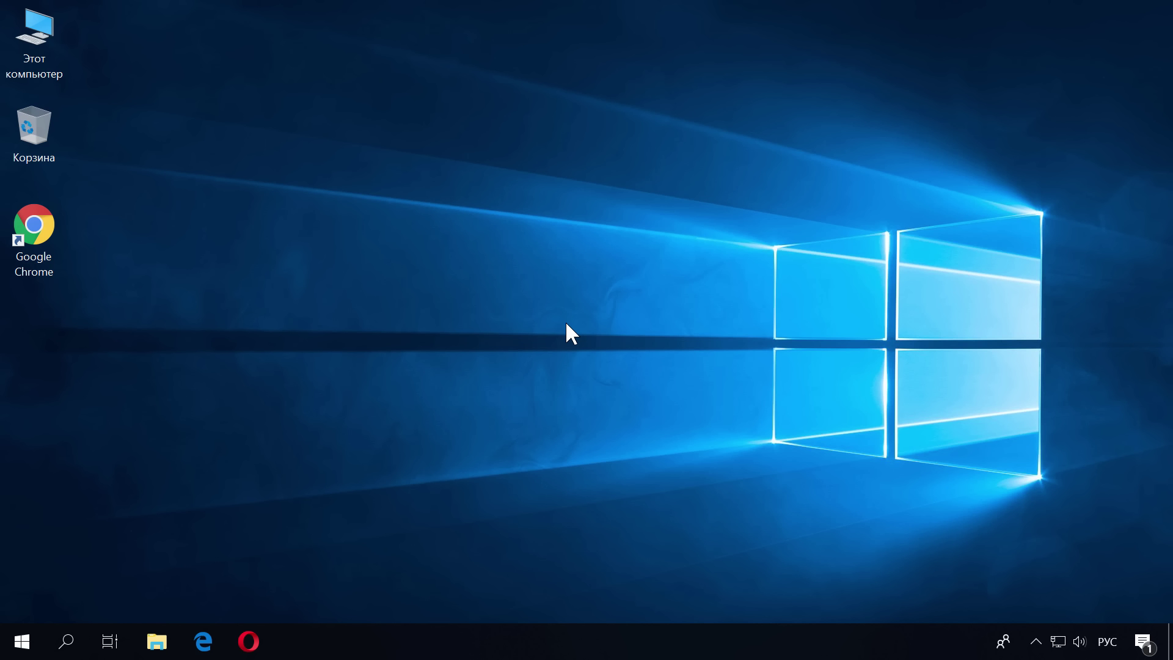
Switch the keyboard layout to English and launch msconfig through the Run dialog
{"action": "key", "text": "super+r"}
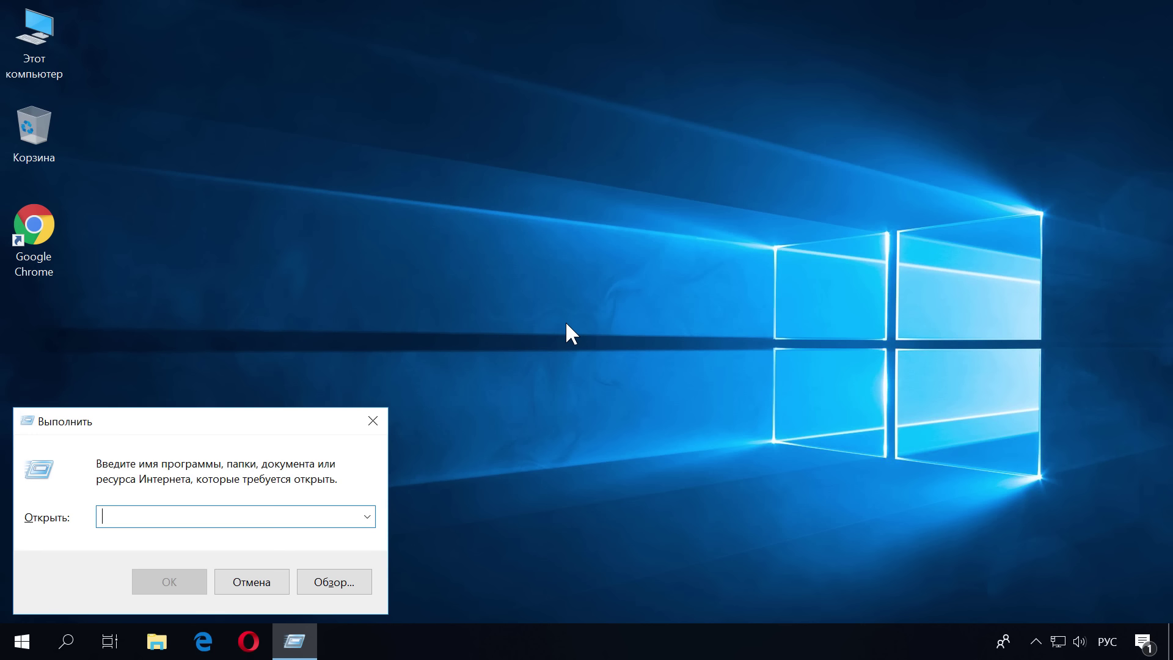
{"action": "type", "text": "с"}
{"action": "key", "text": "BackSpace"}
{"action": "key", "text": "super+space"}
{"action": "type", "text": "ms"}
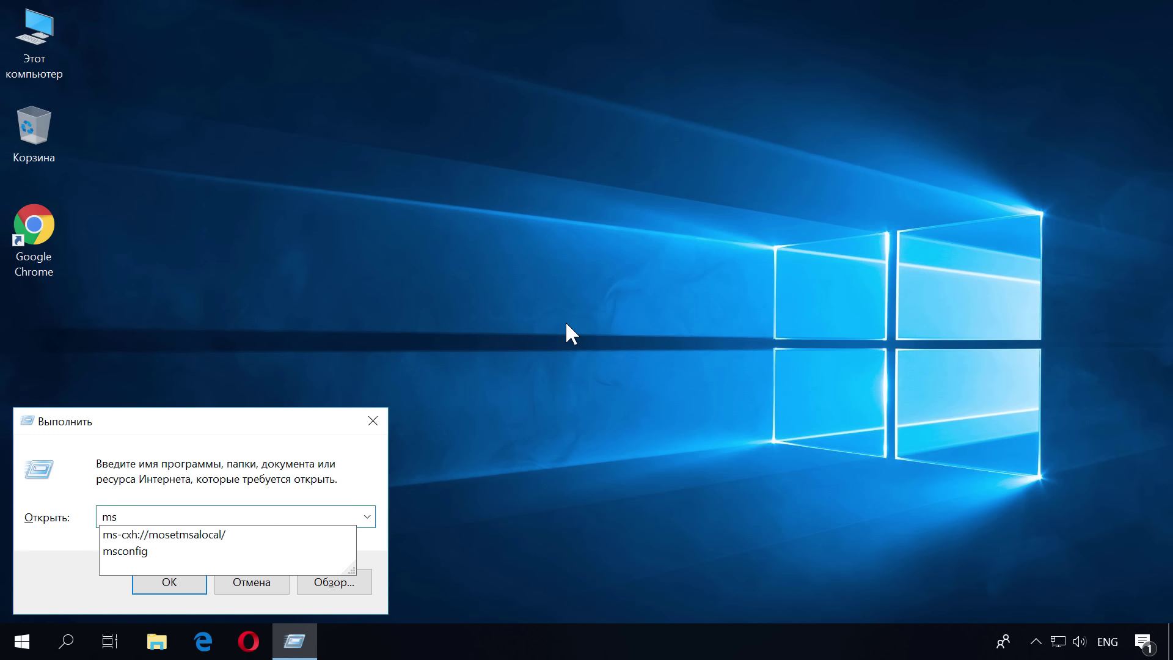
{"action": "key", "text": "Down"}
{"action": "key", "text": "Down"}
{"action": "key", "text": "Return"}
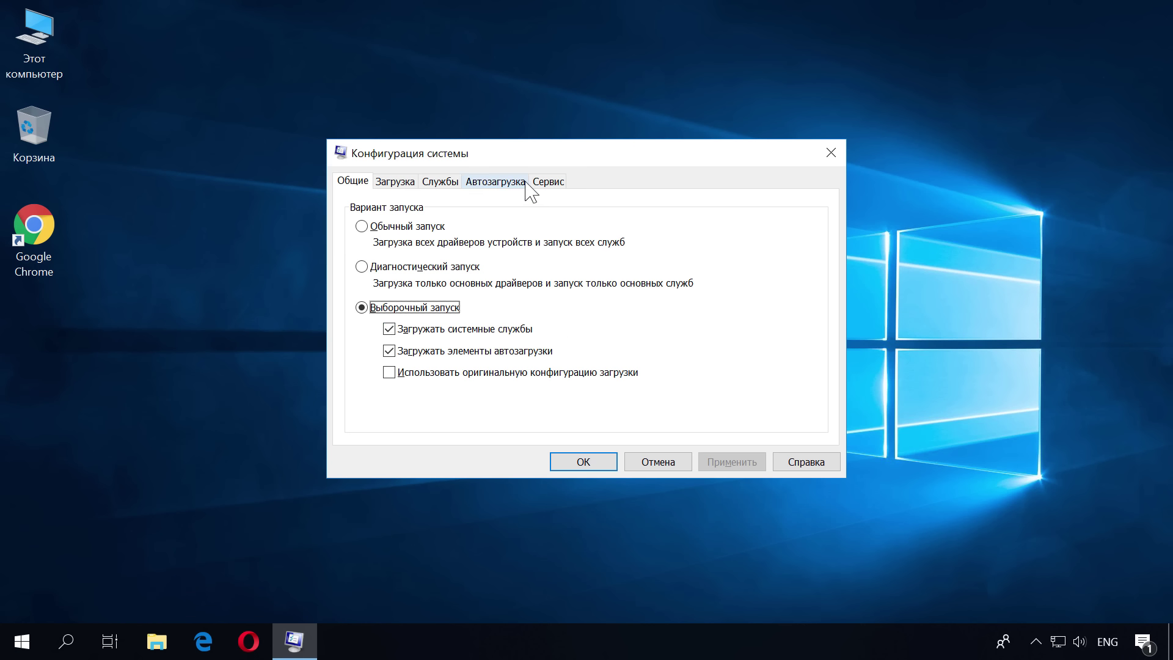
Look through the list of services in the system configuration and return to its beginning
{"action": "left_click", "coordinate": [441, 180]}
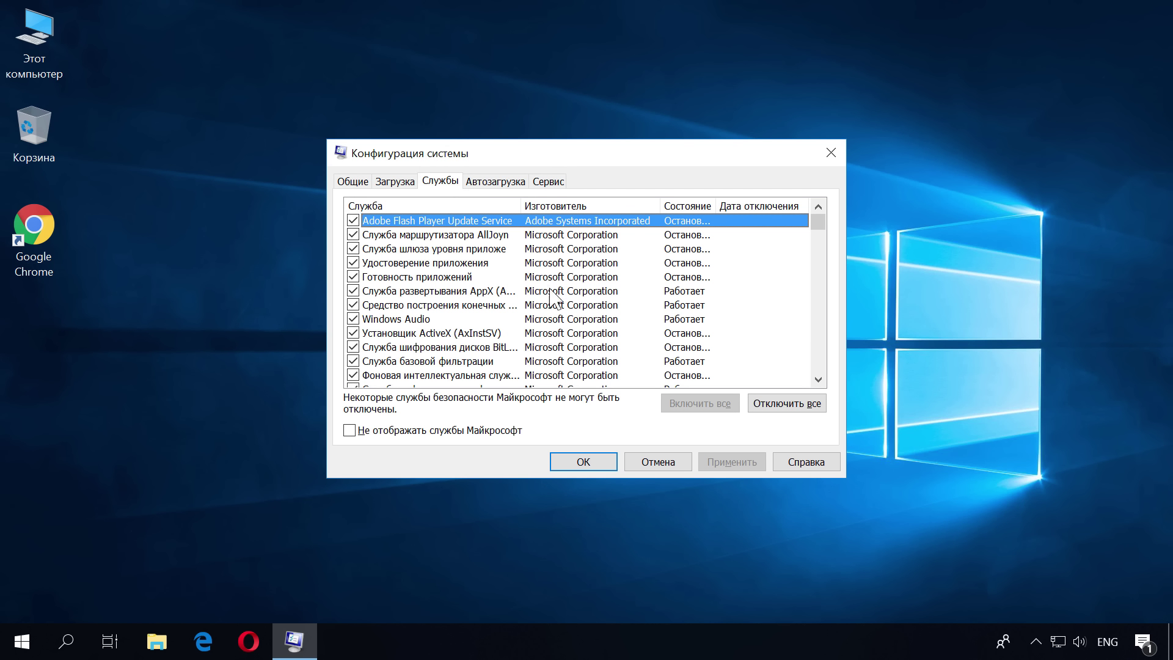
{"action": "scroll", "coordinate": [557, 305], "scroll_direction": "down", "scroll_amount": 15}
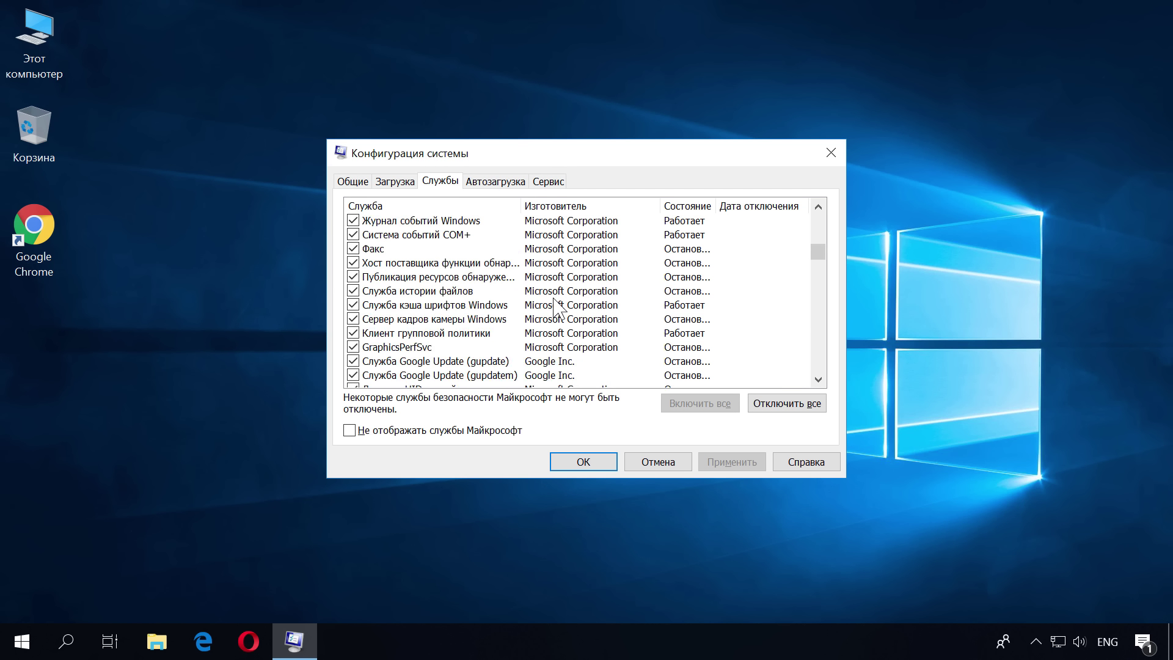
{"action": "scroll", "coordinate": [557, 306], "scroll_direction": "down", "scroll_amount": 15}
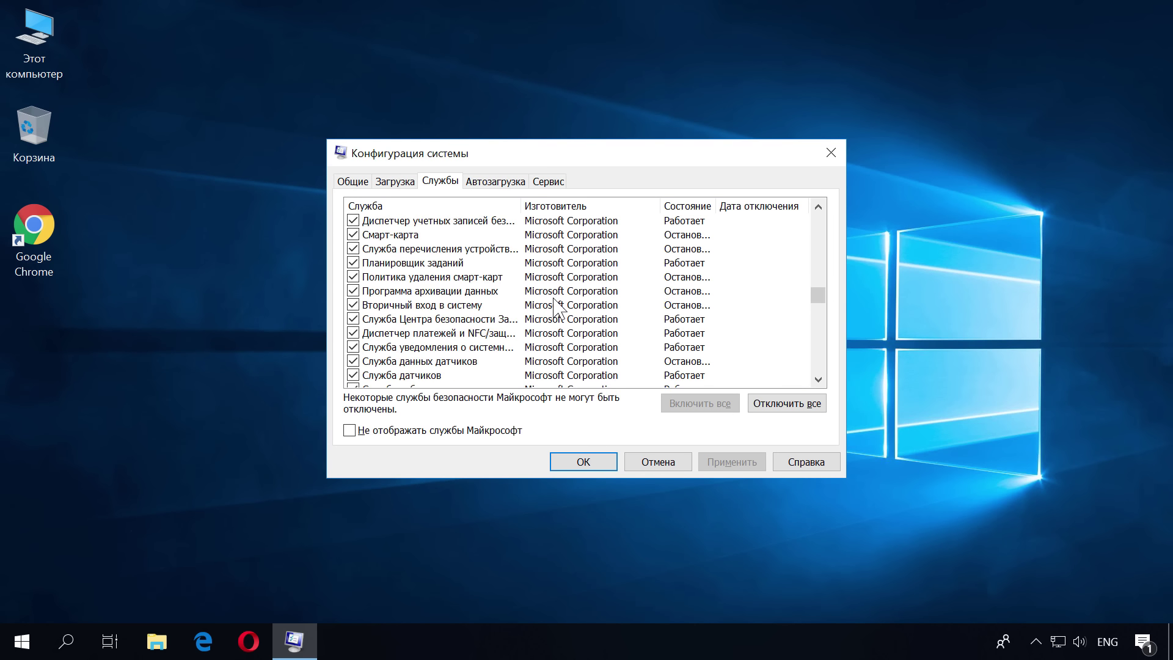
{"action": "scroll", "coordinate": [557, 306], "scroll_direction": "down", "scroll_amount": 11}
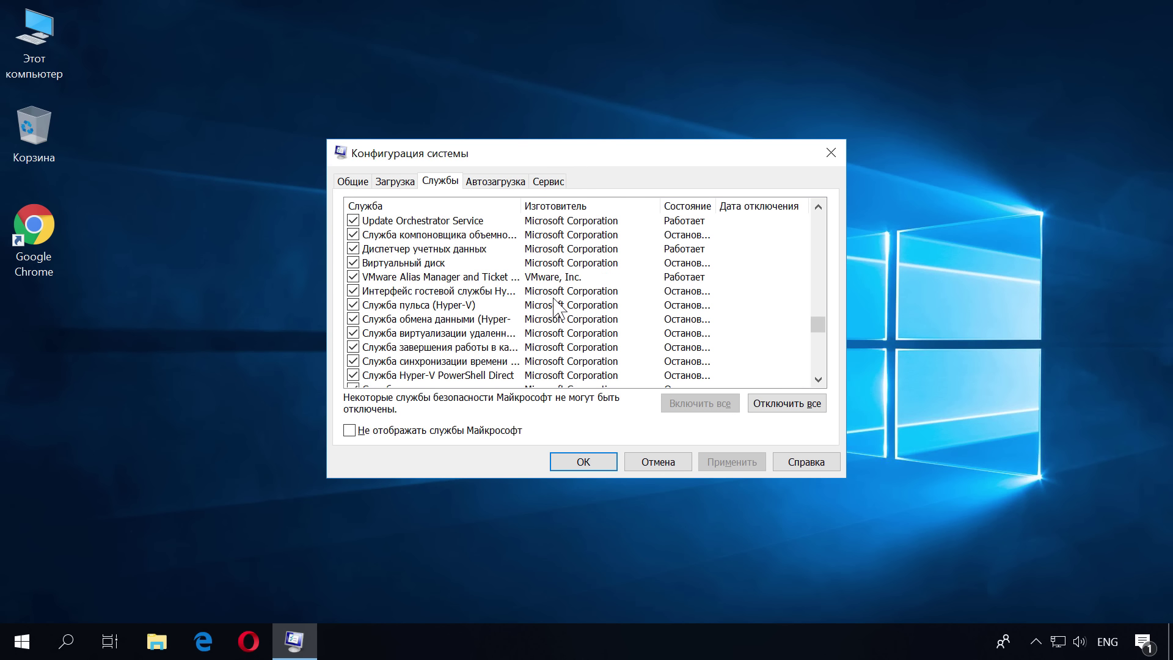
{"action": "key", "text": "Home"}
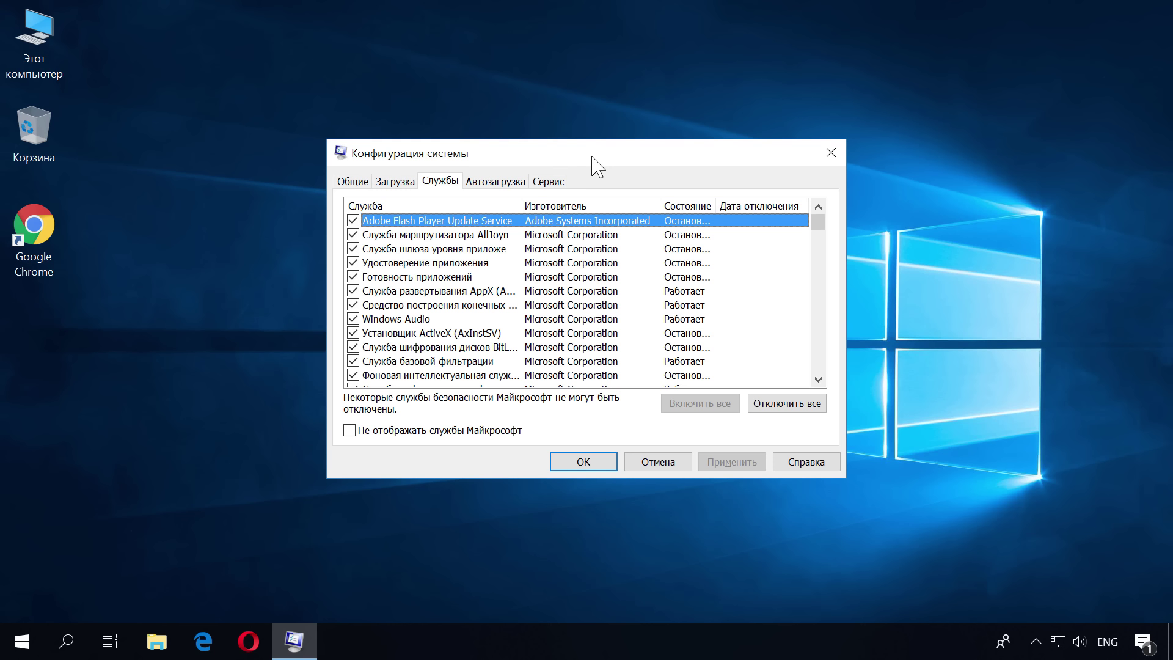
Hide the Microsoft services so that only third-party services are listed in the system configuration
{"action": "left_click", "coordinate": [350, 431]}
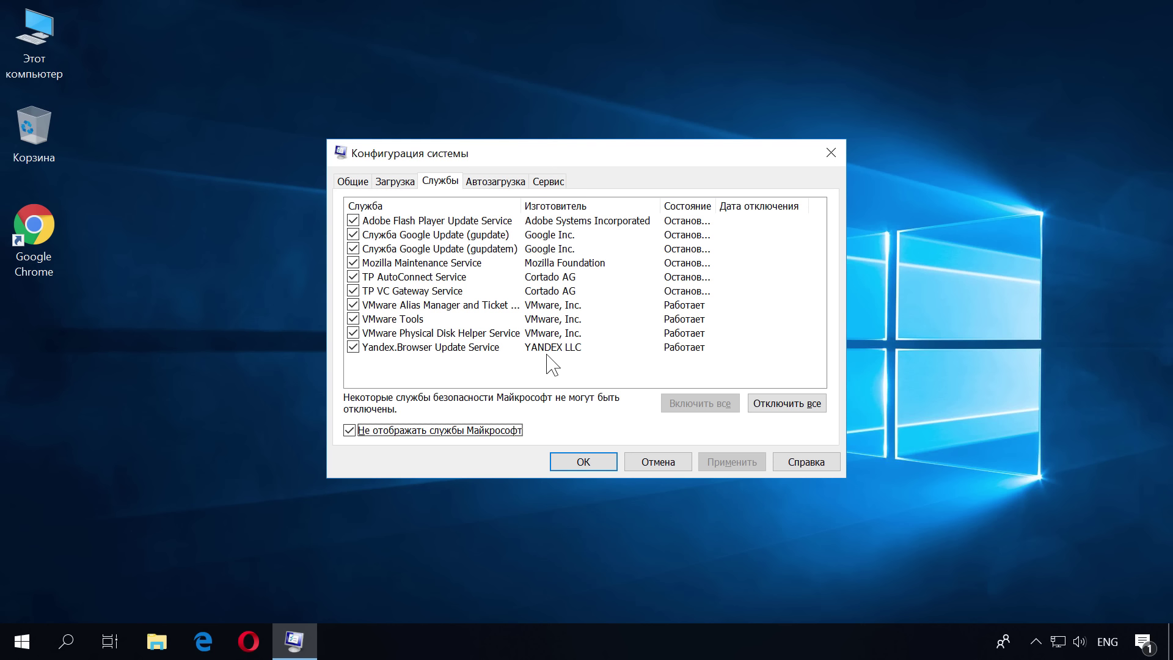
{"action": "left_click", "coordinate": [788, 404]}
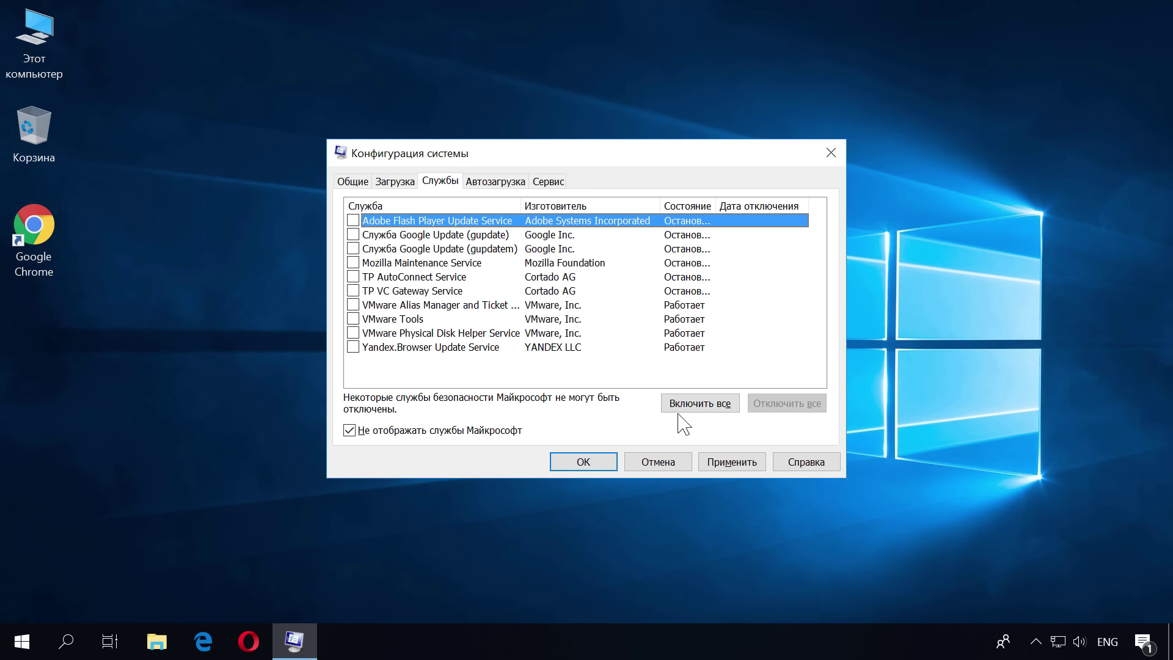
{"action": "left_click", "coordinate": [449, 348]}
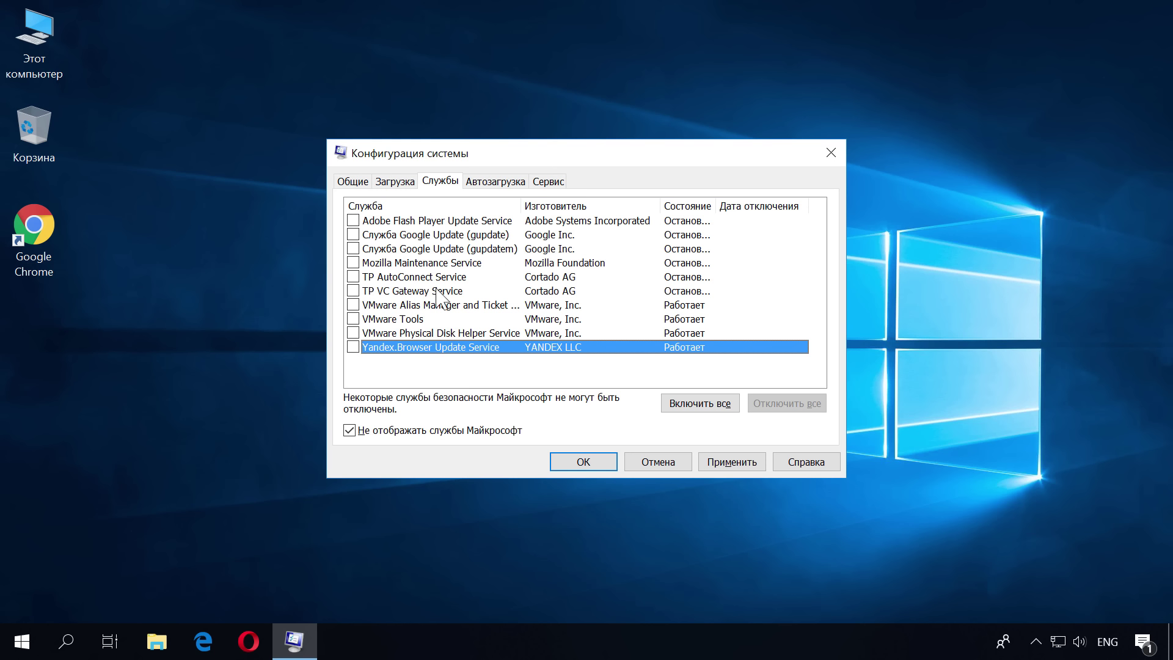
{"action": "left_click", "coordinate": [689, 402]}
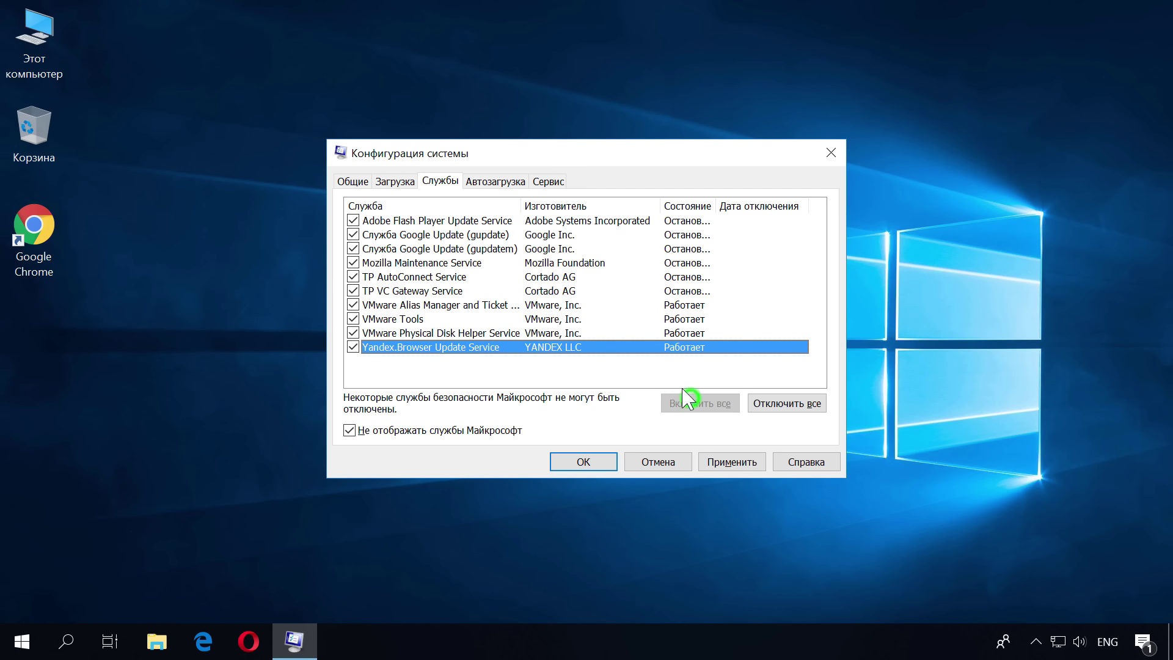
{"action": "left_click", "coordinate": [421, 371]}
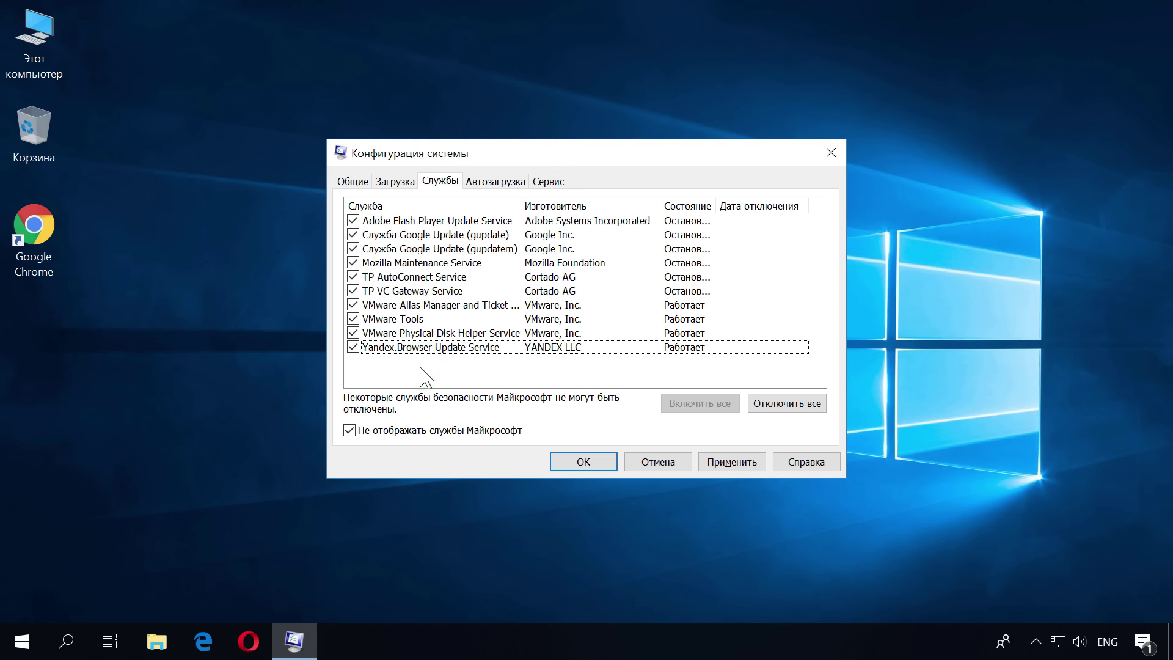
Disable only the Yandex.Browser Update Service and apply the change with a restart of the computer
{"action": "left_click", "coordinate": [354, 347]}
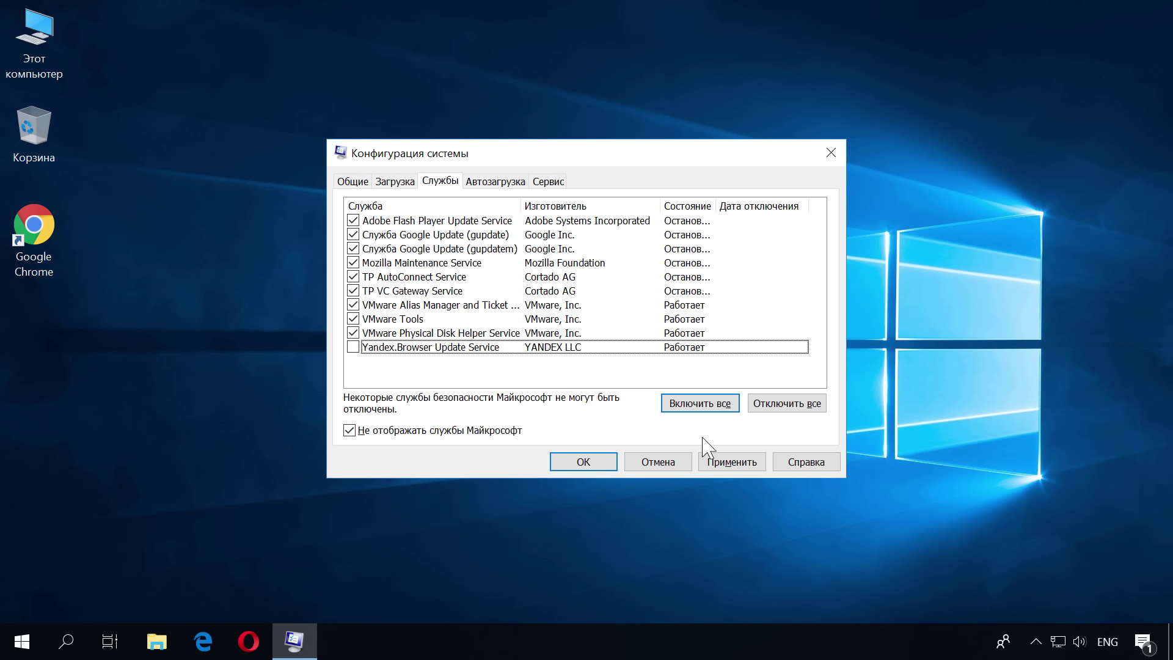
{"action": "left_click", "coordinate": [723, 461]}
{"action": "left_click", "coordinate": [572, 461]}
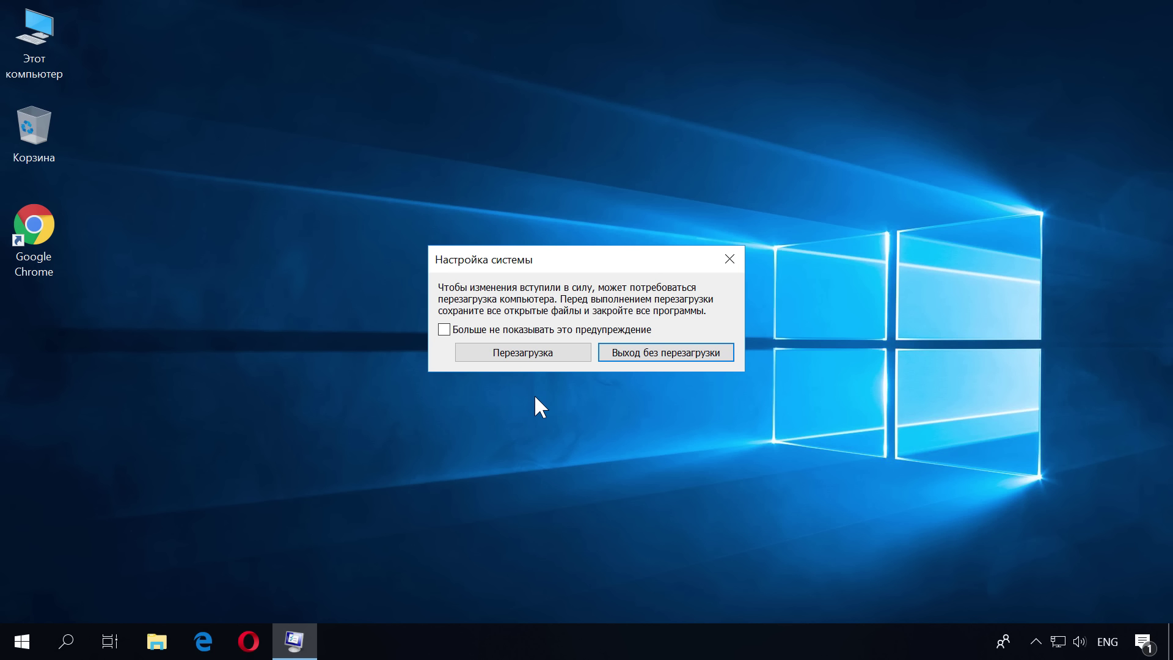
{"action": "left_click", "coordinate": [525, 357]}
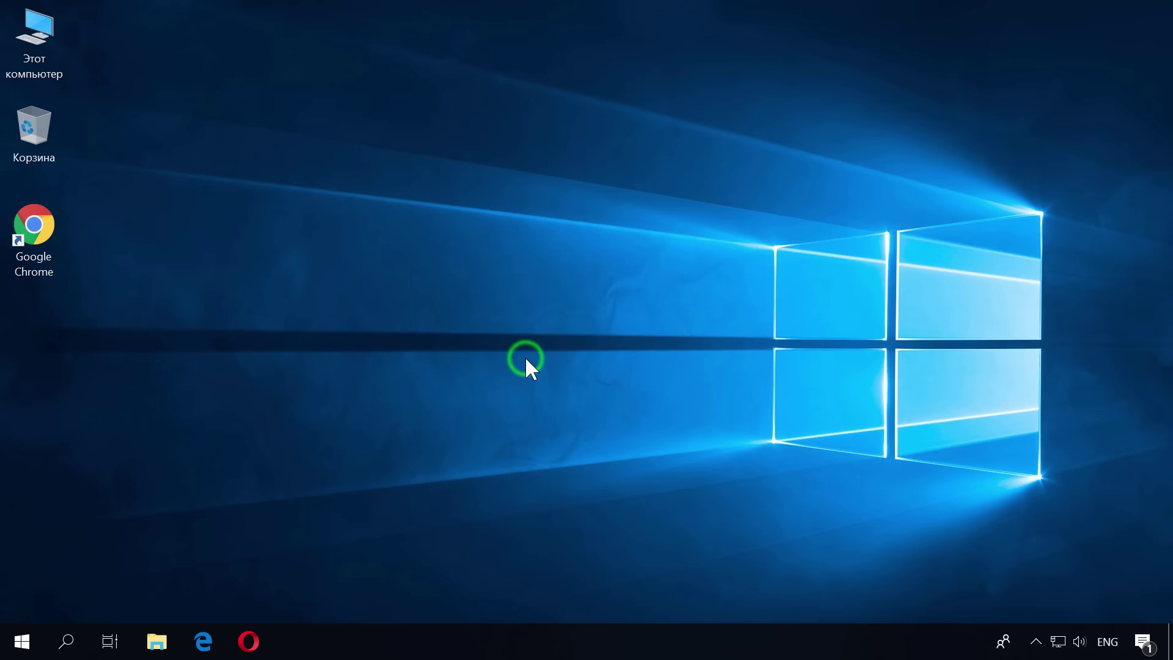